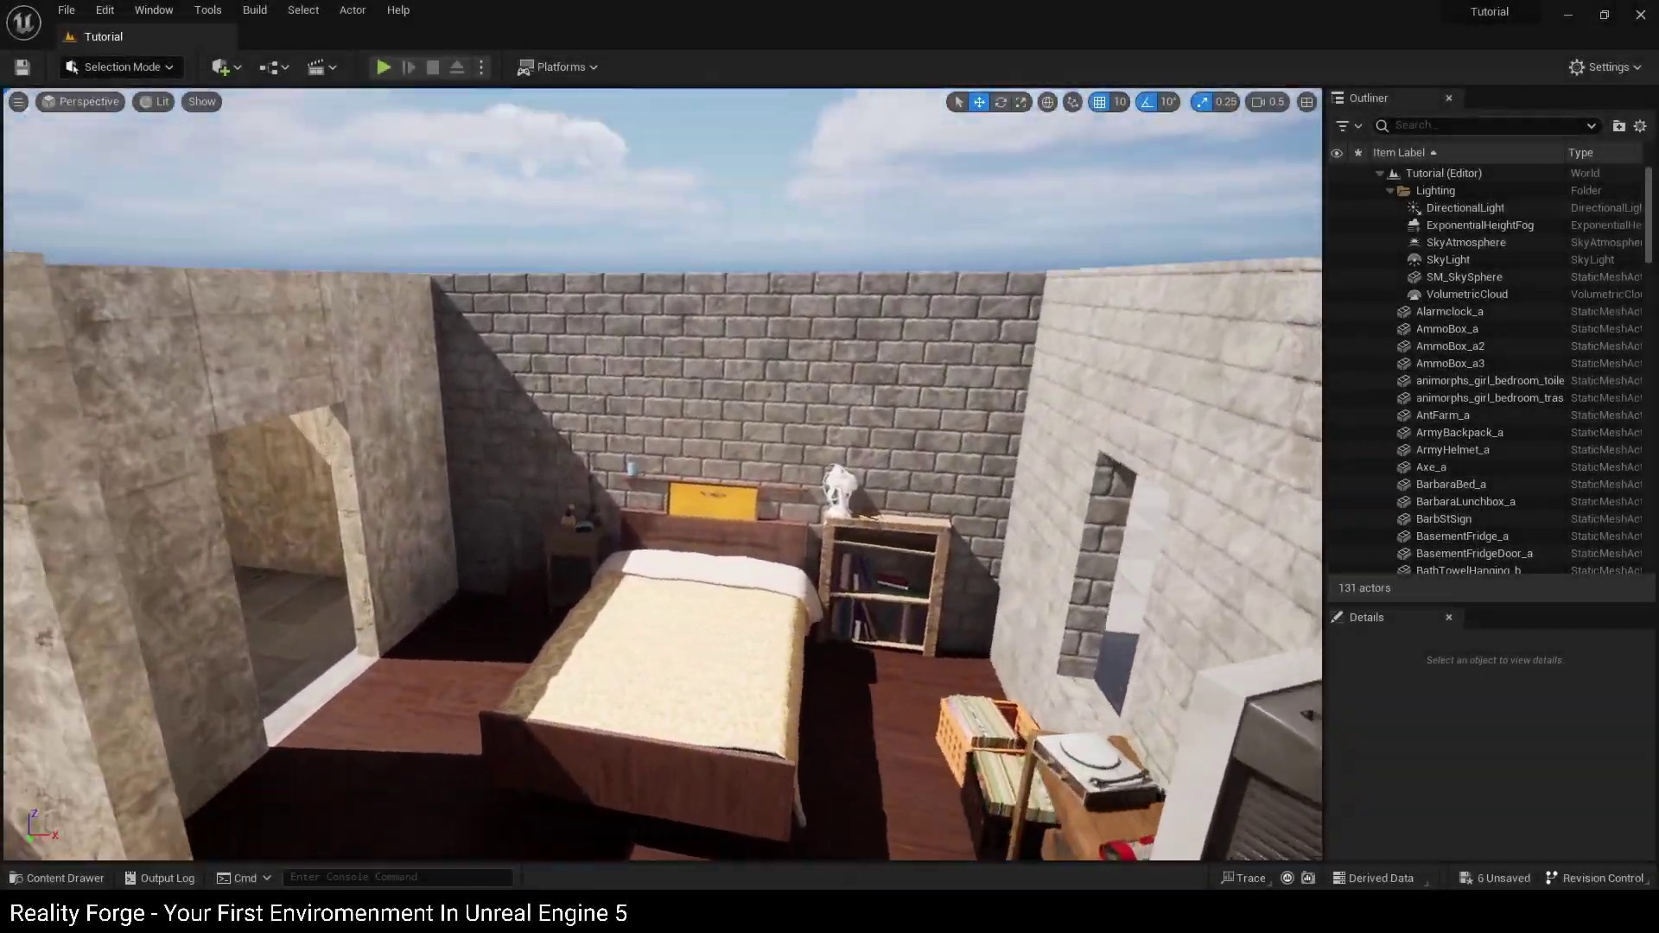
Open the Quixel Bridge asset library.
right_click_drag(663, 474, 1072, 441)
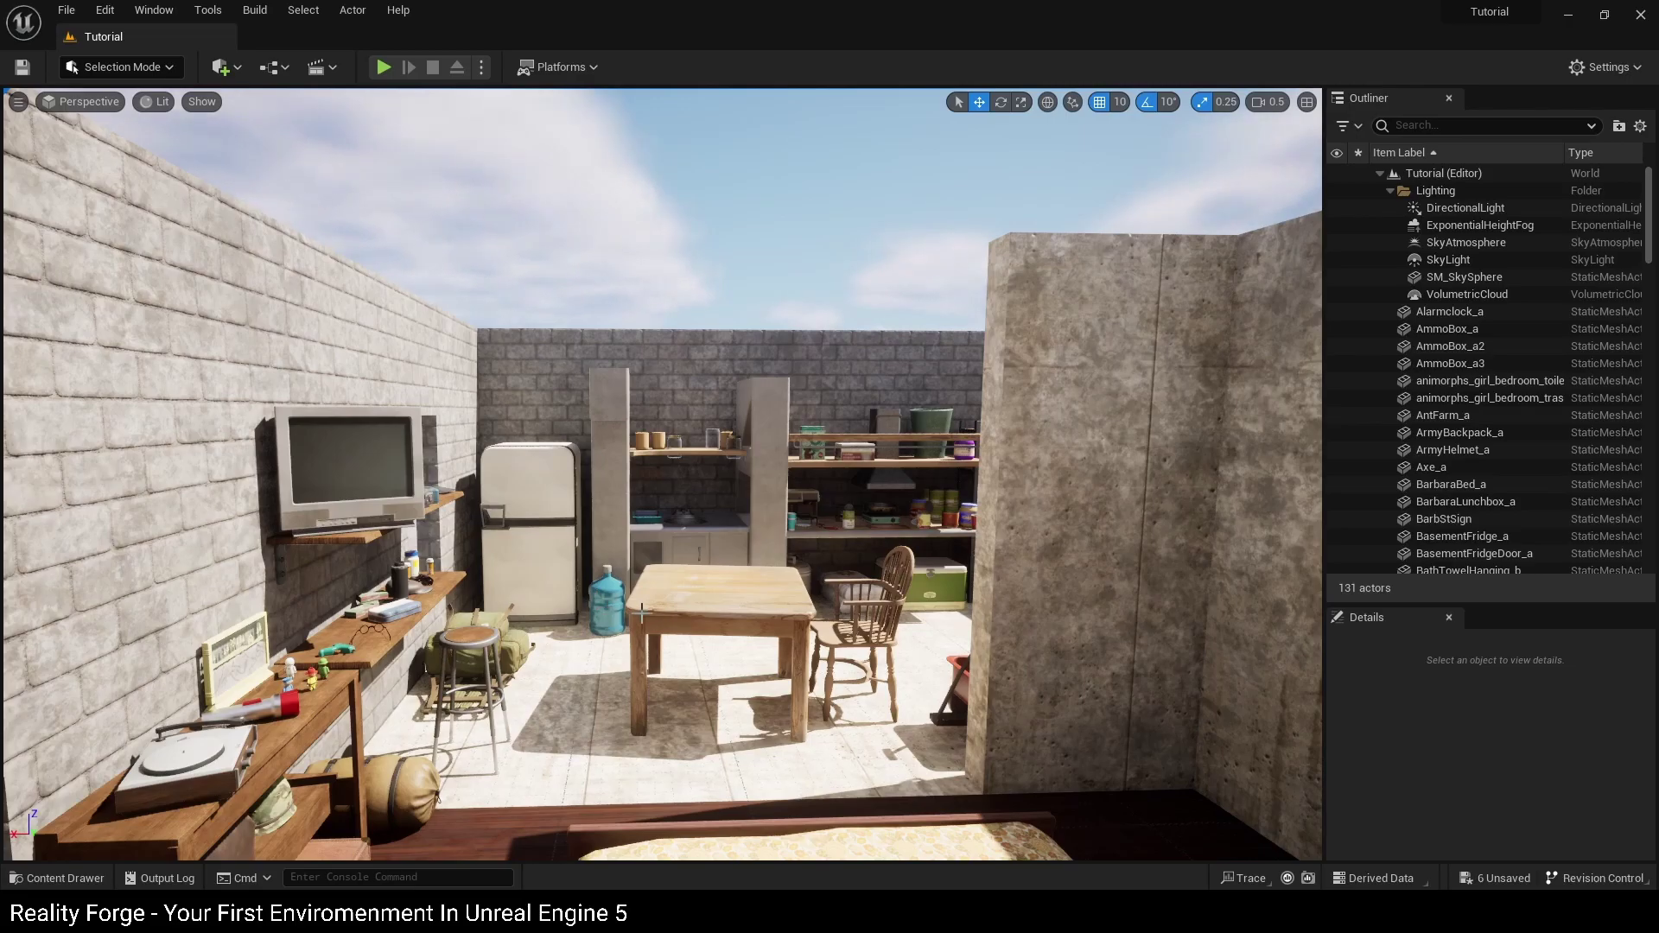
key("w")
right_click_drag(641, 614, 248, 127)
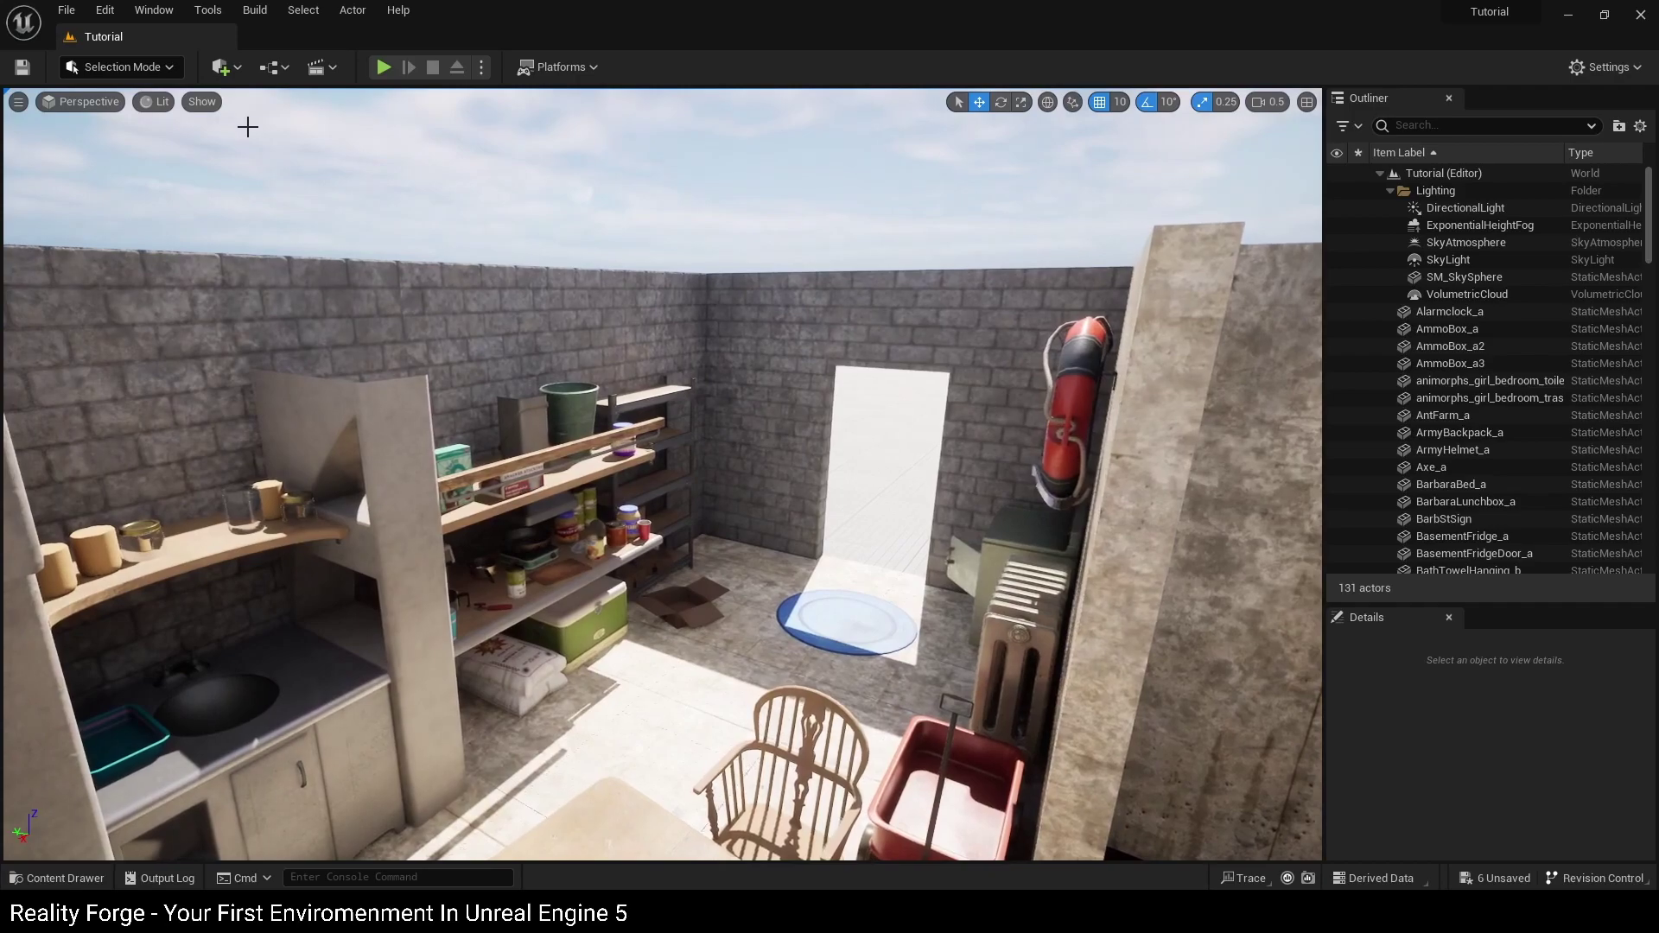
left_click(165, 13)
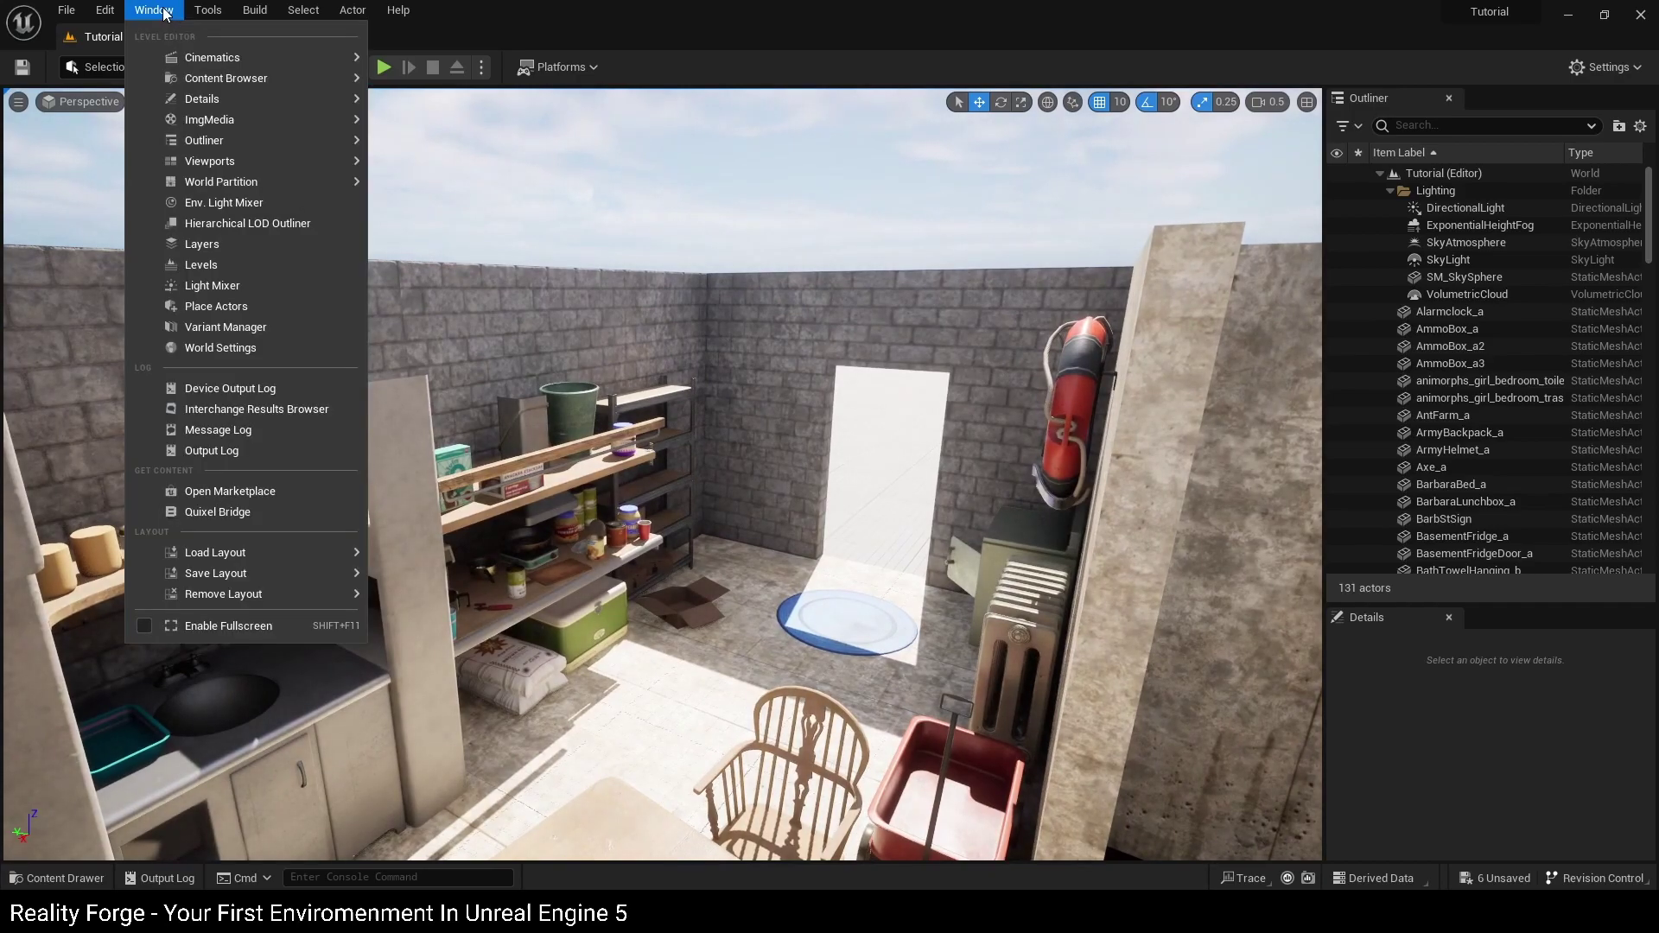
left_click(264, 510)
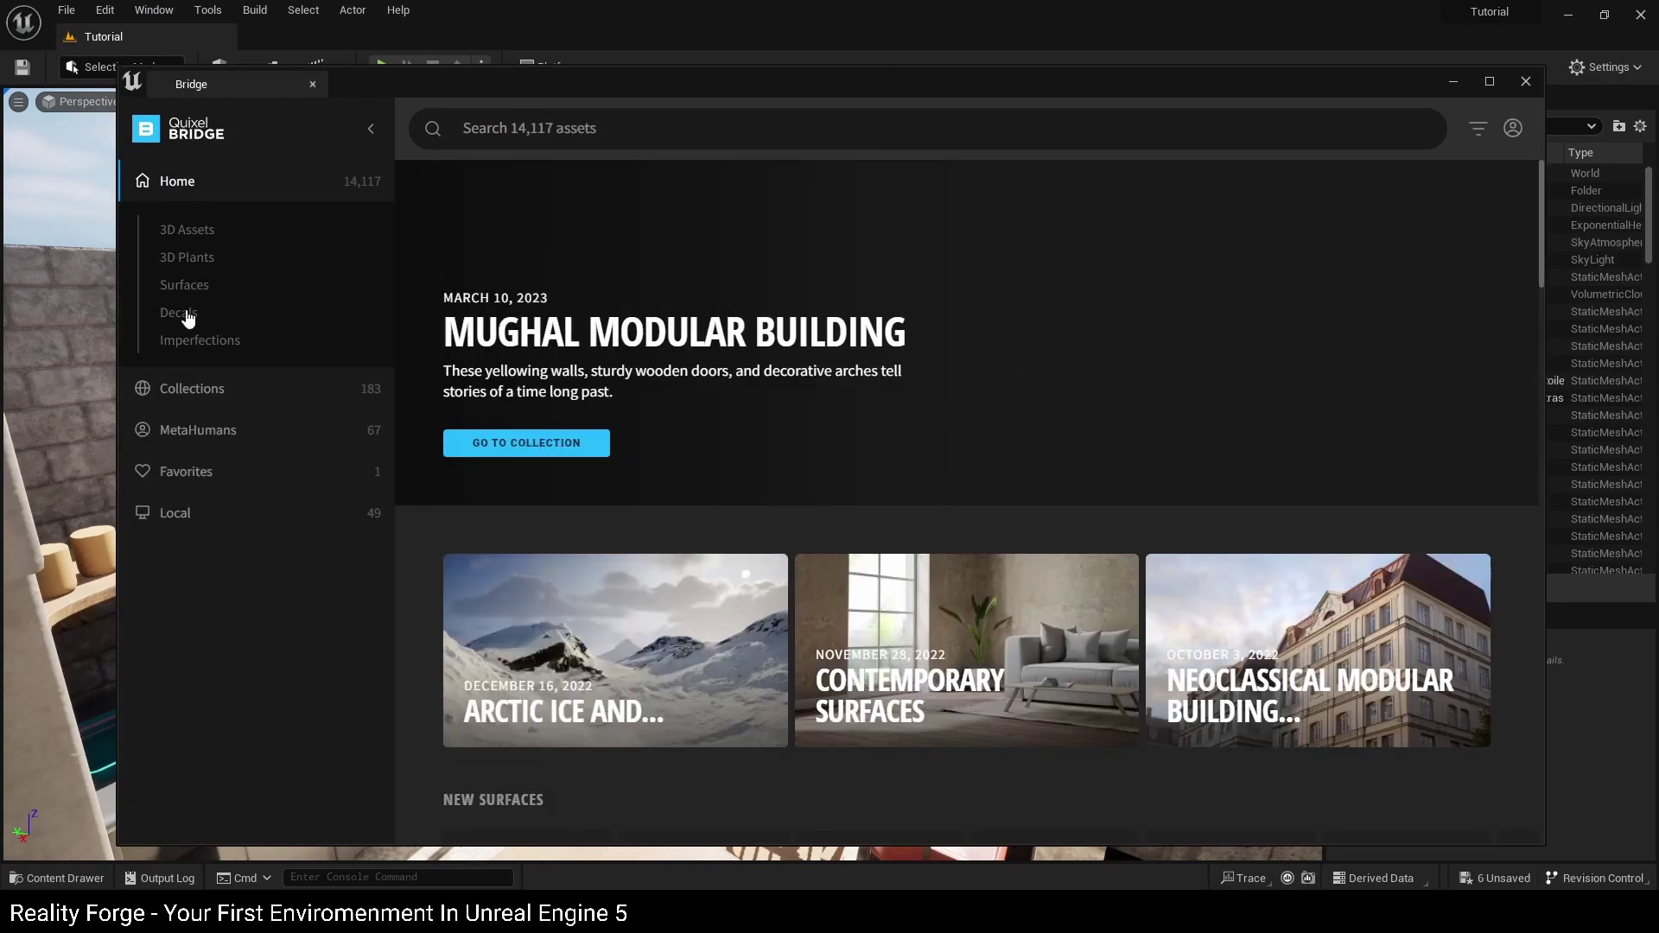
Browse the Decals category and open the Urban Alleyway collection among the Tutorial collections.
left_click(179, 313)
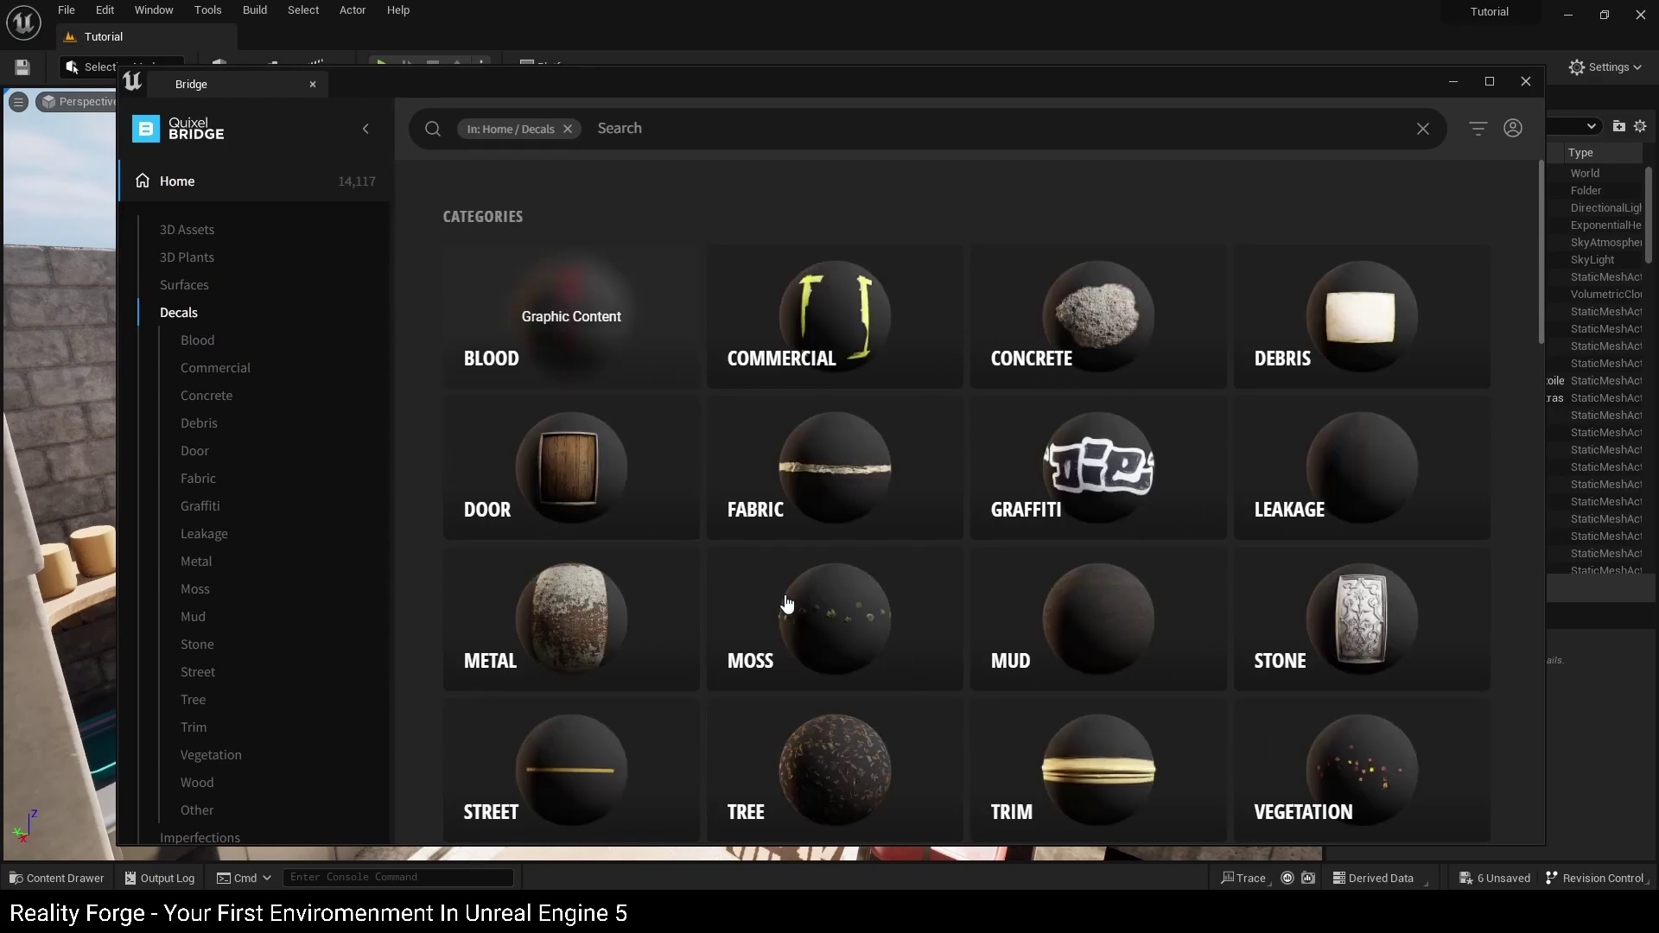
left_click(189, 190)
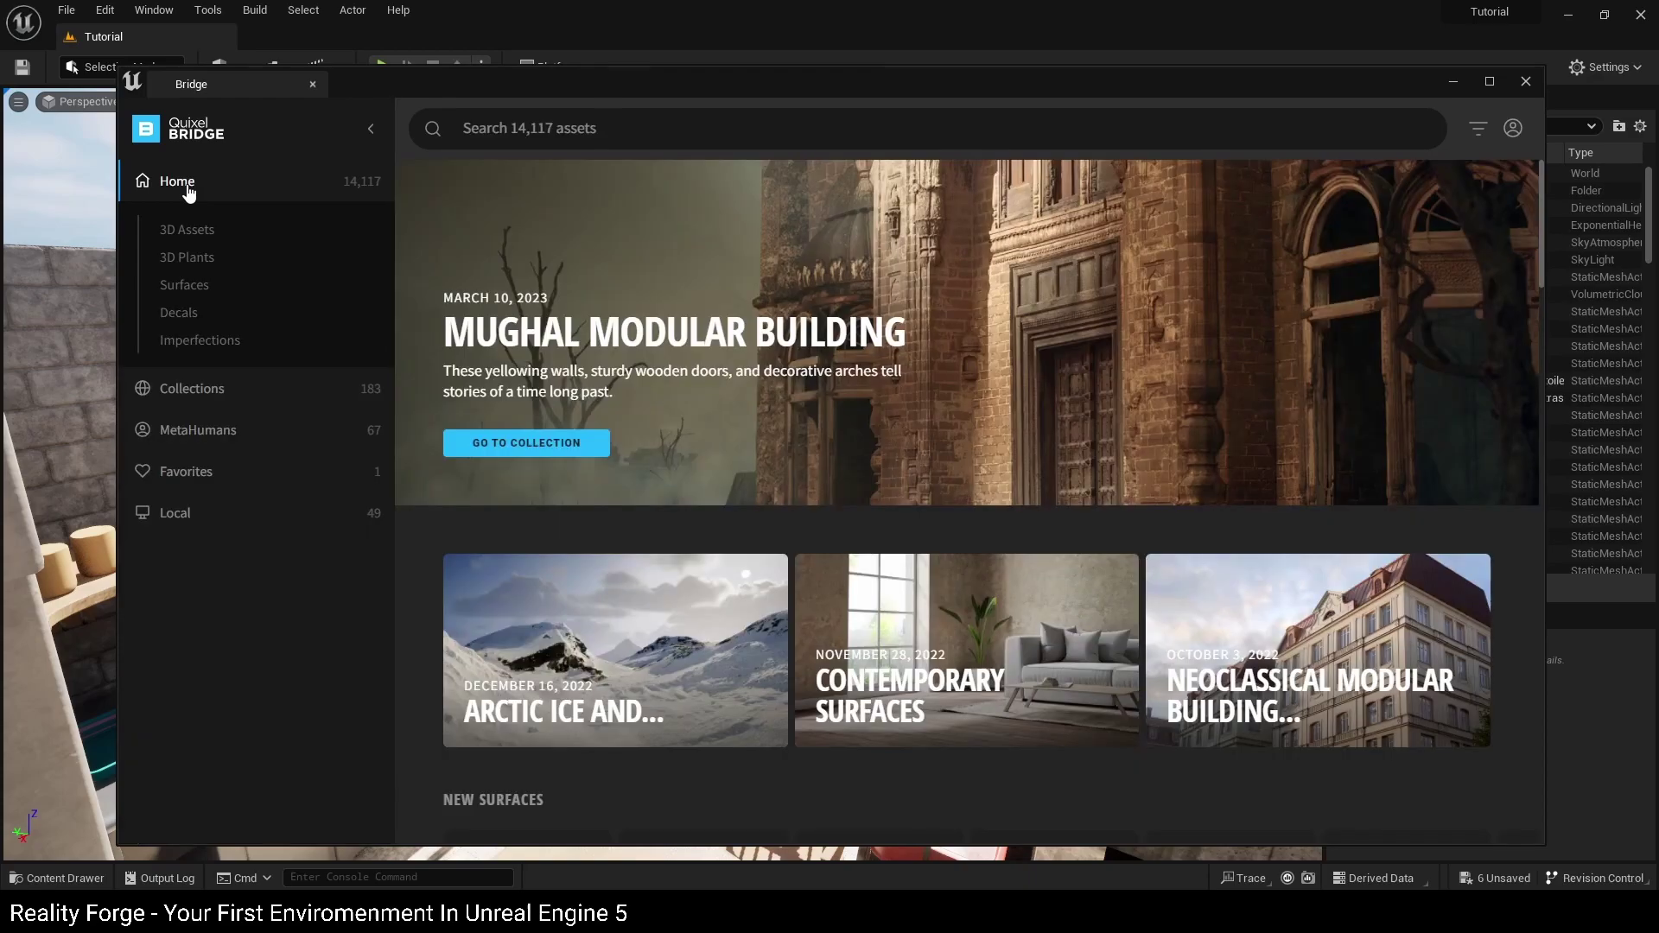
left_click(202, 394)
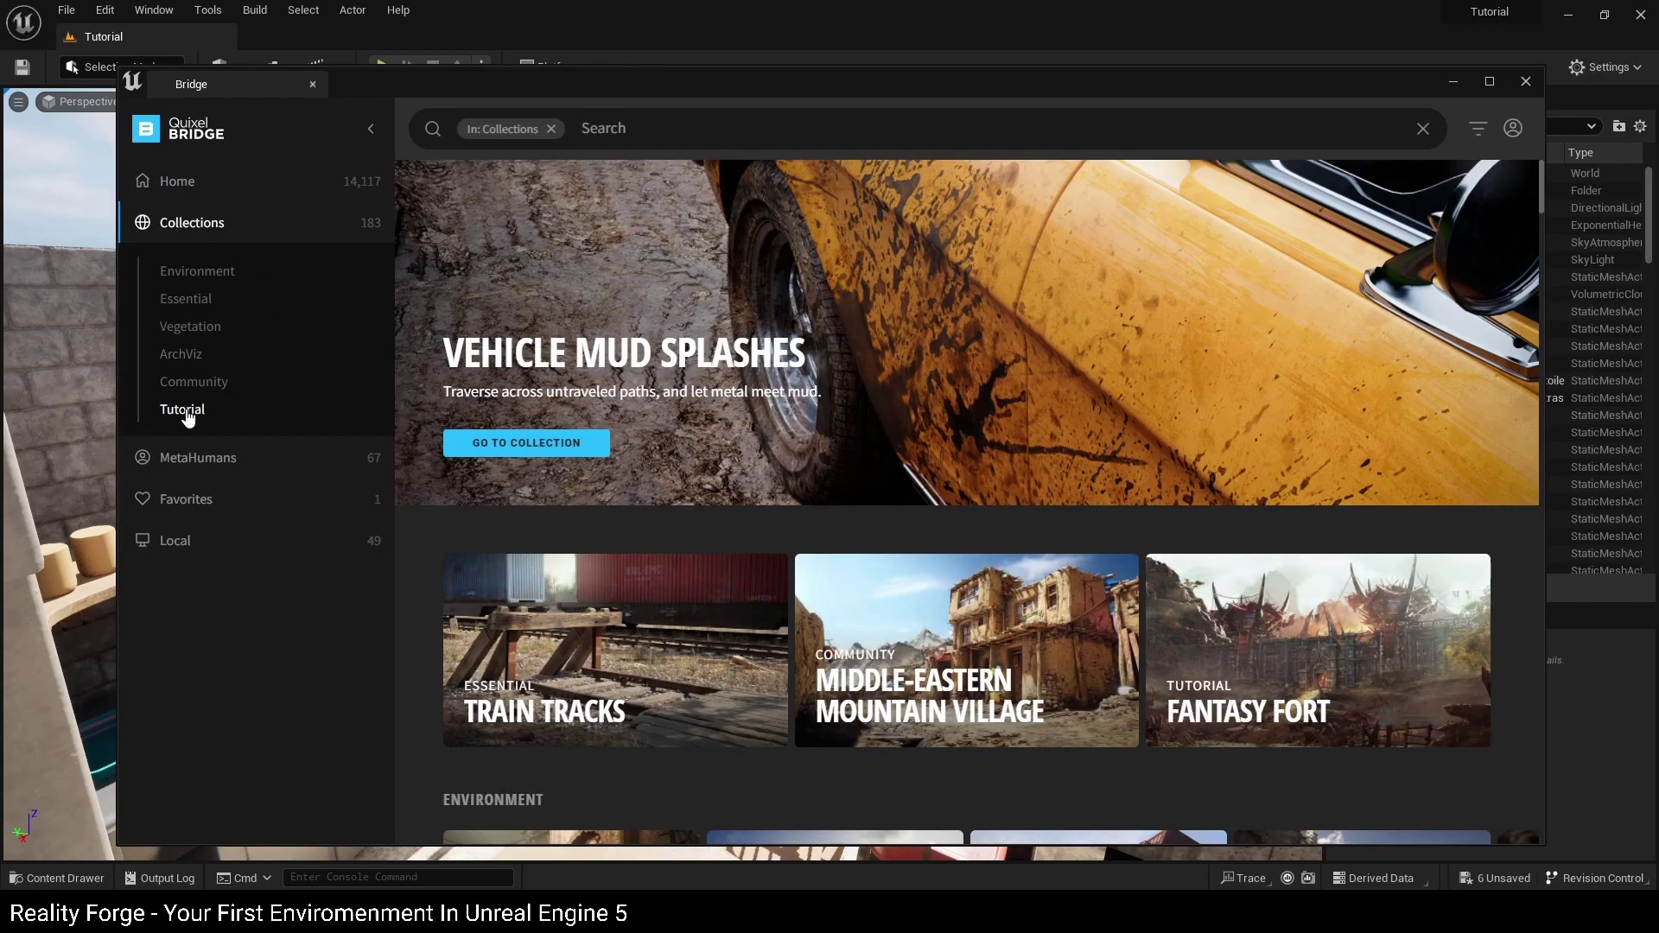
left_click(186, 410)
scroll(817, 624, "down", 6)
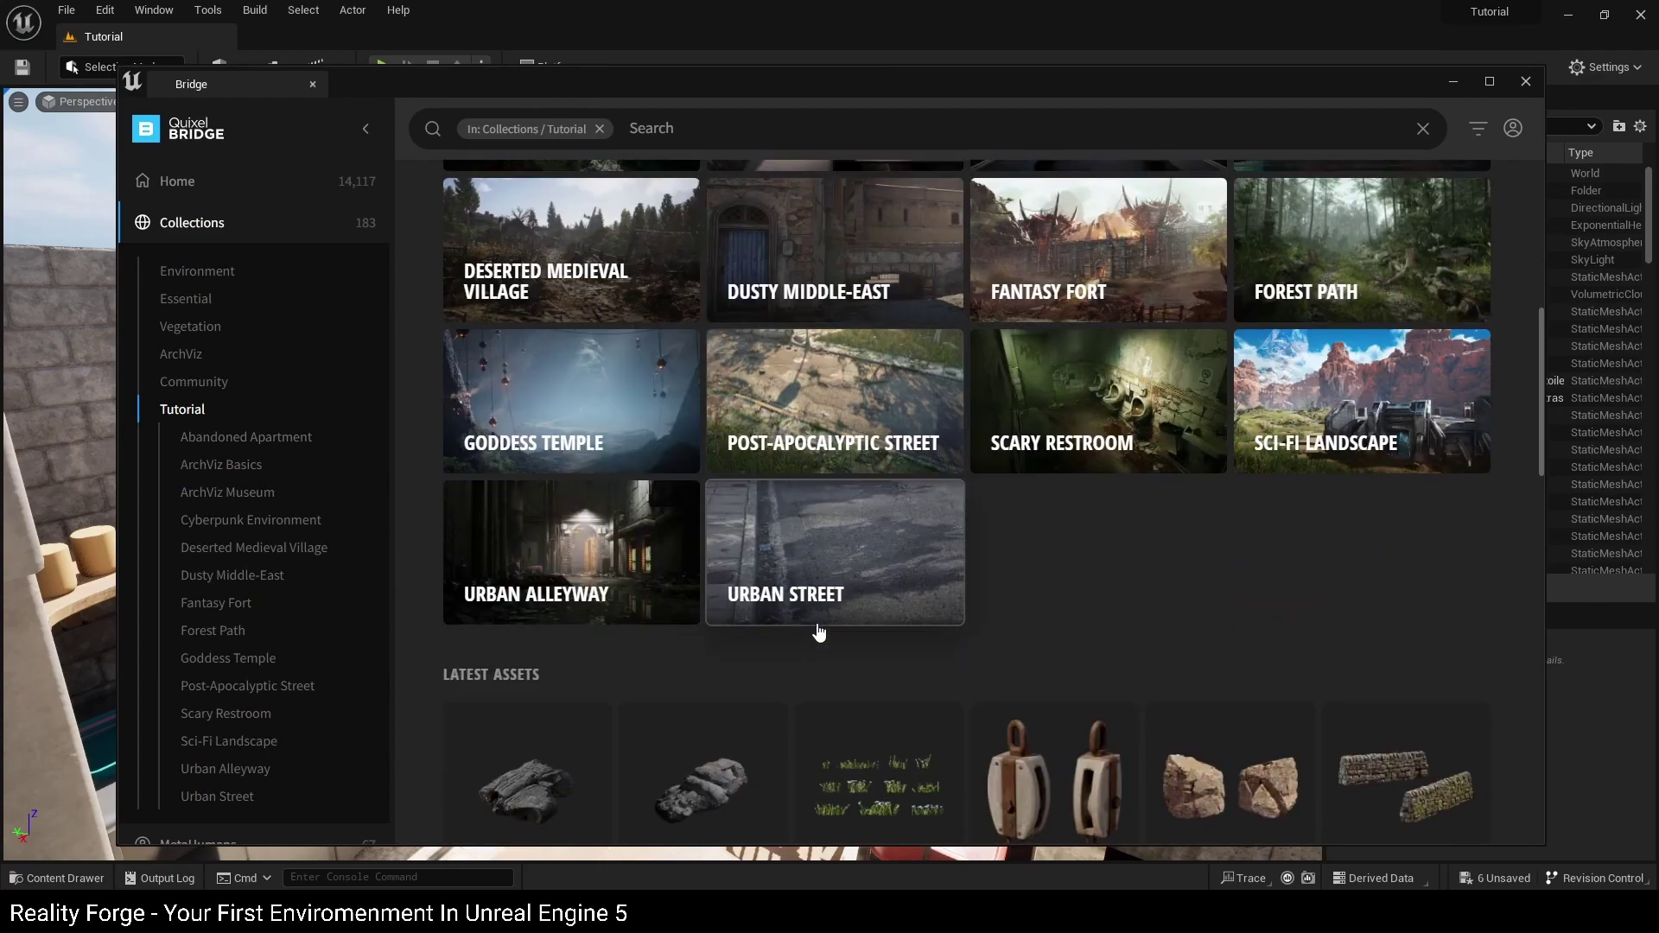
left_click(601, 551)
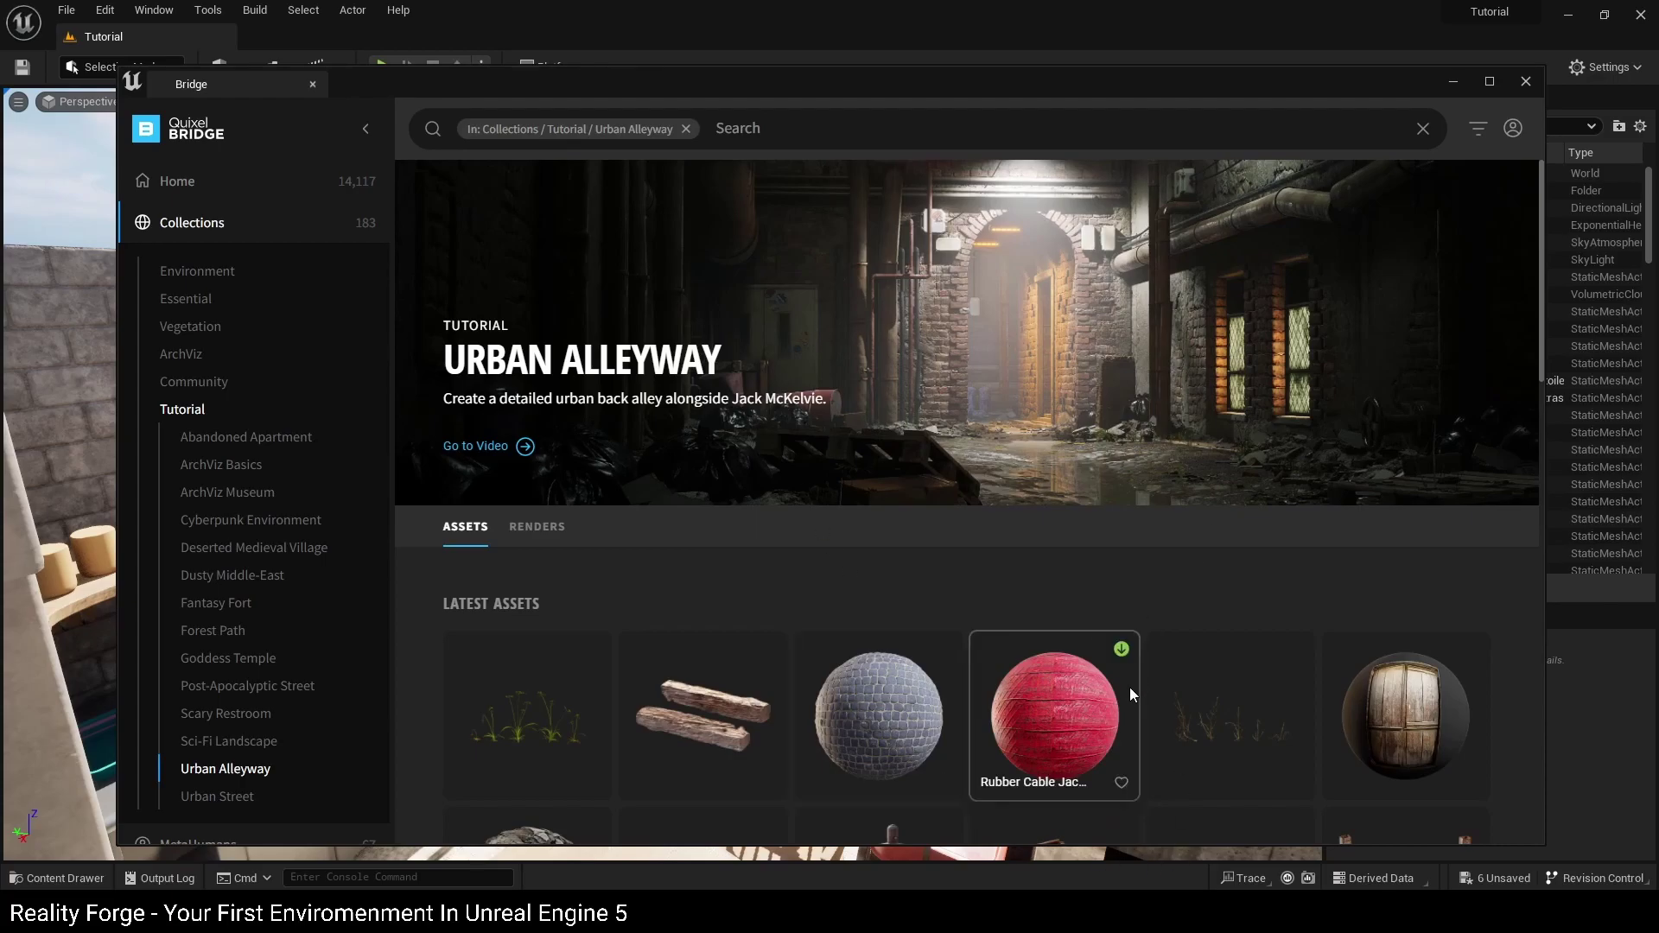
Look through the Urban Alleyway assets and filter them with the suggested search term Decal.
scroll(1124, 683, "down", 4)
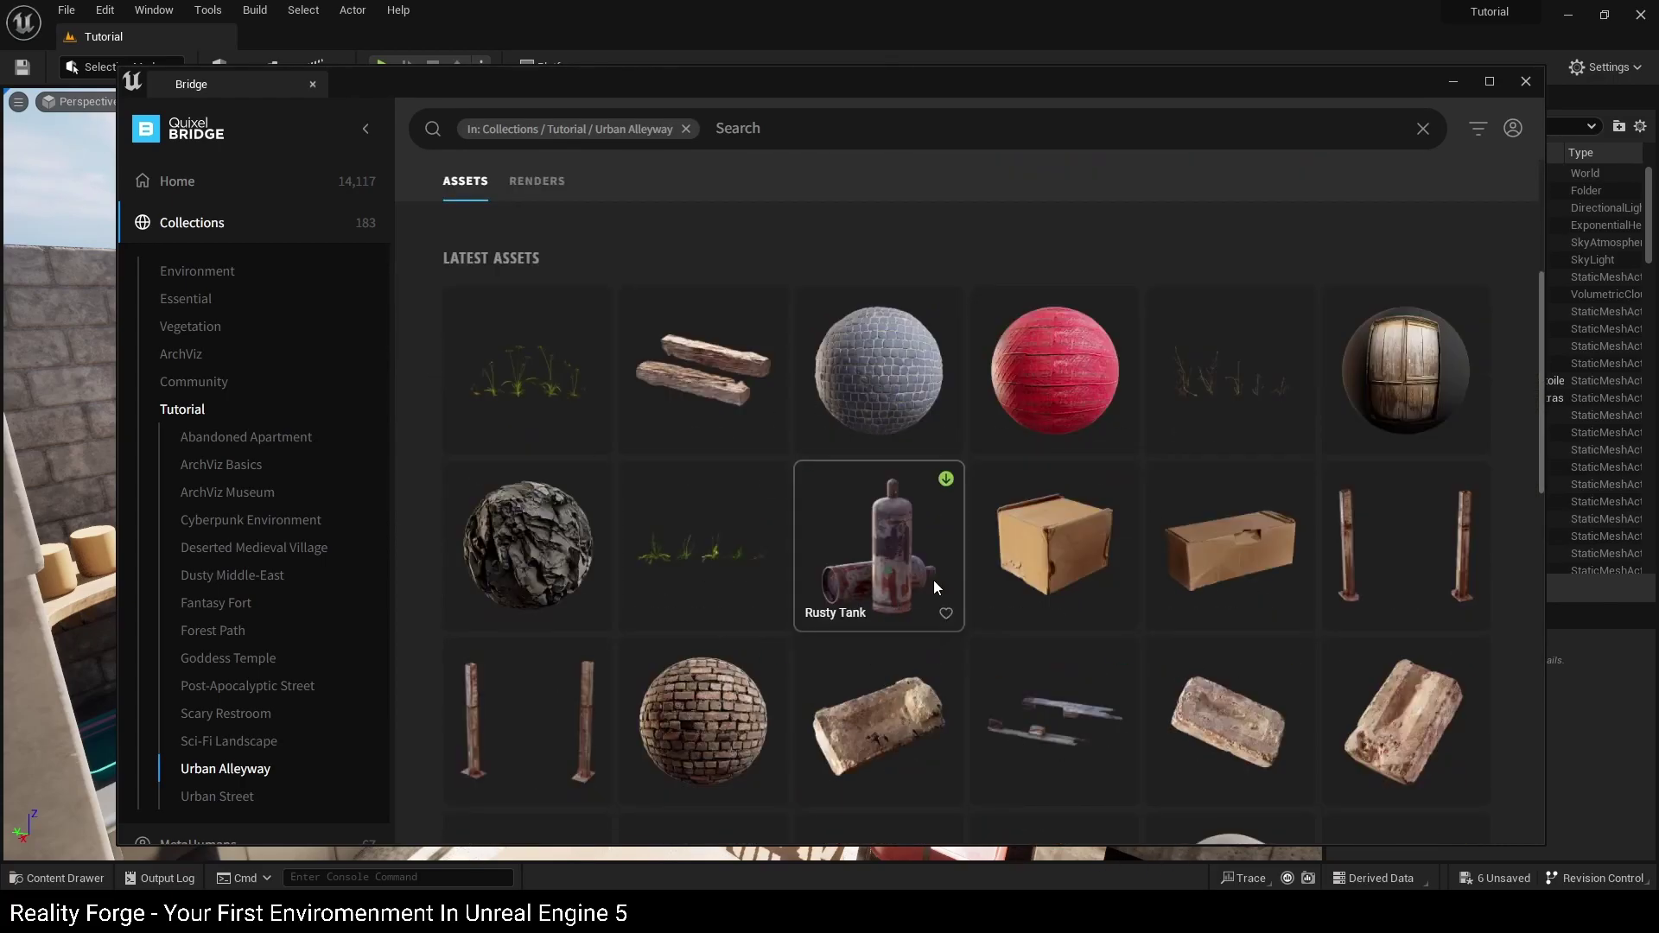
scroll(935, 579, "up", 4)
scroll(1033, 682, "down", 4)
scroll(973, 650, "up", 4)
scroll(973, 631, "down", 6)
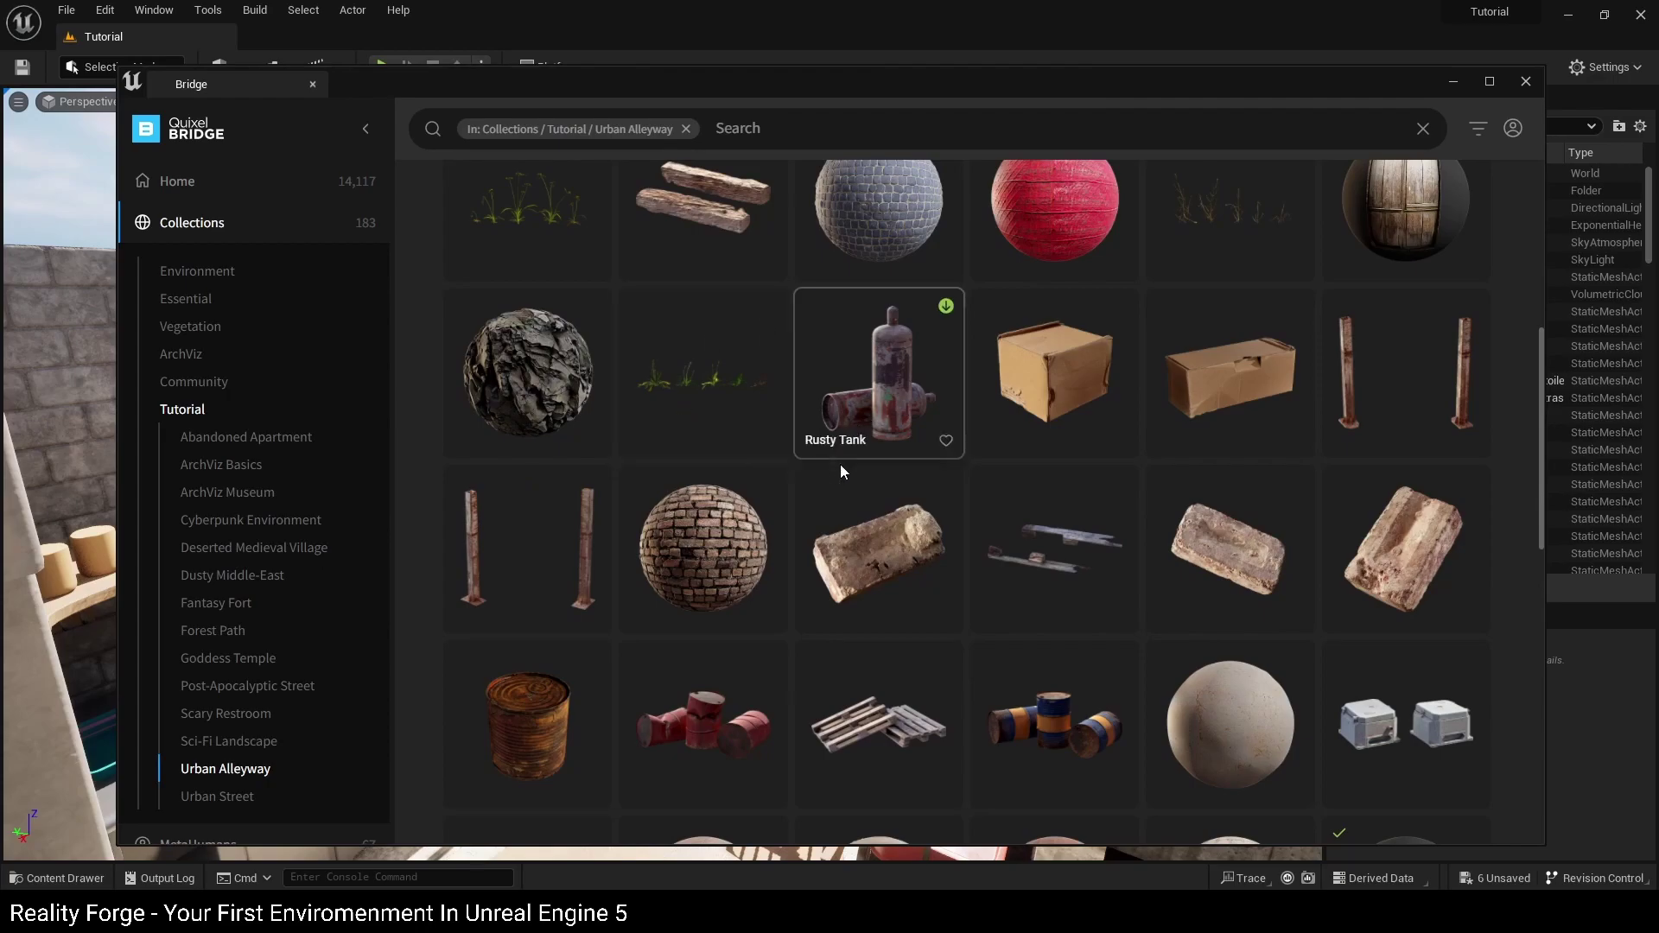
scroll(840, 464, "up", 6)
left_click(754, 129)
type("decal")
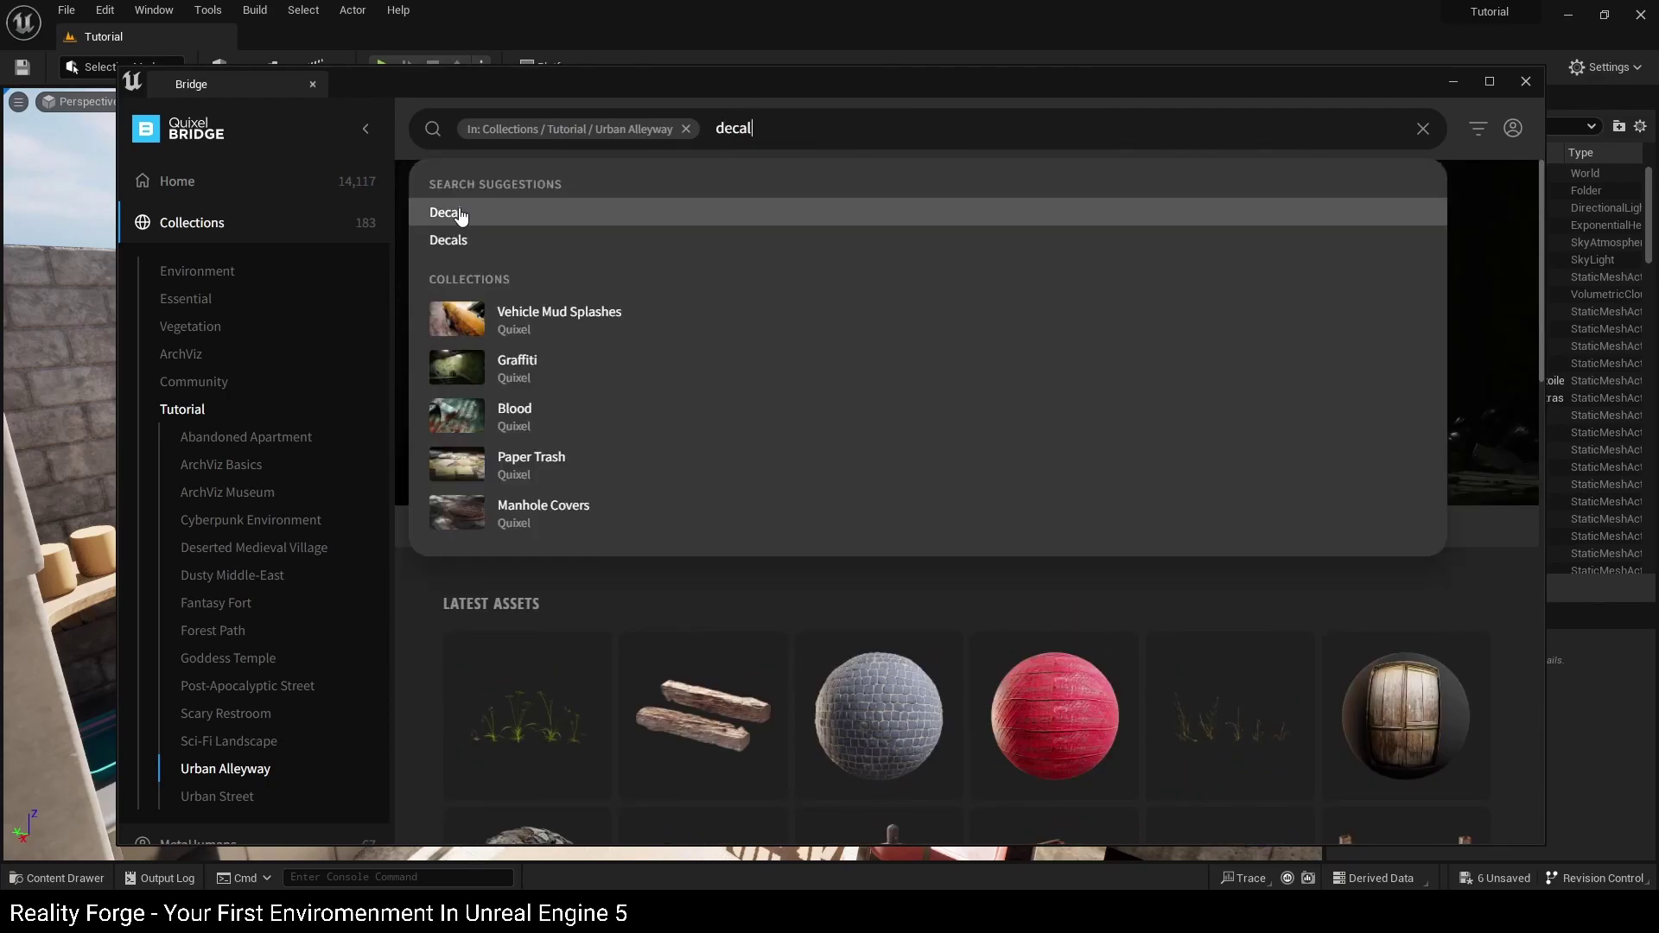
left_click(451, 210)
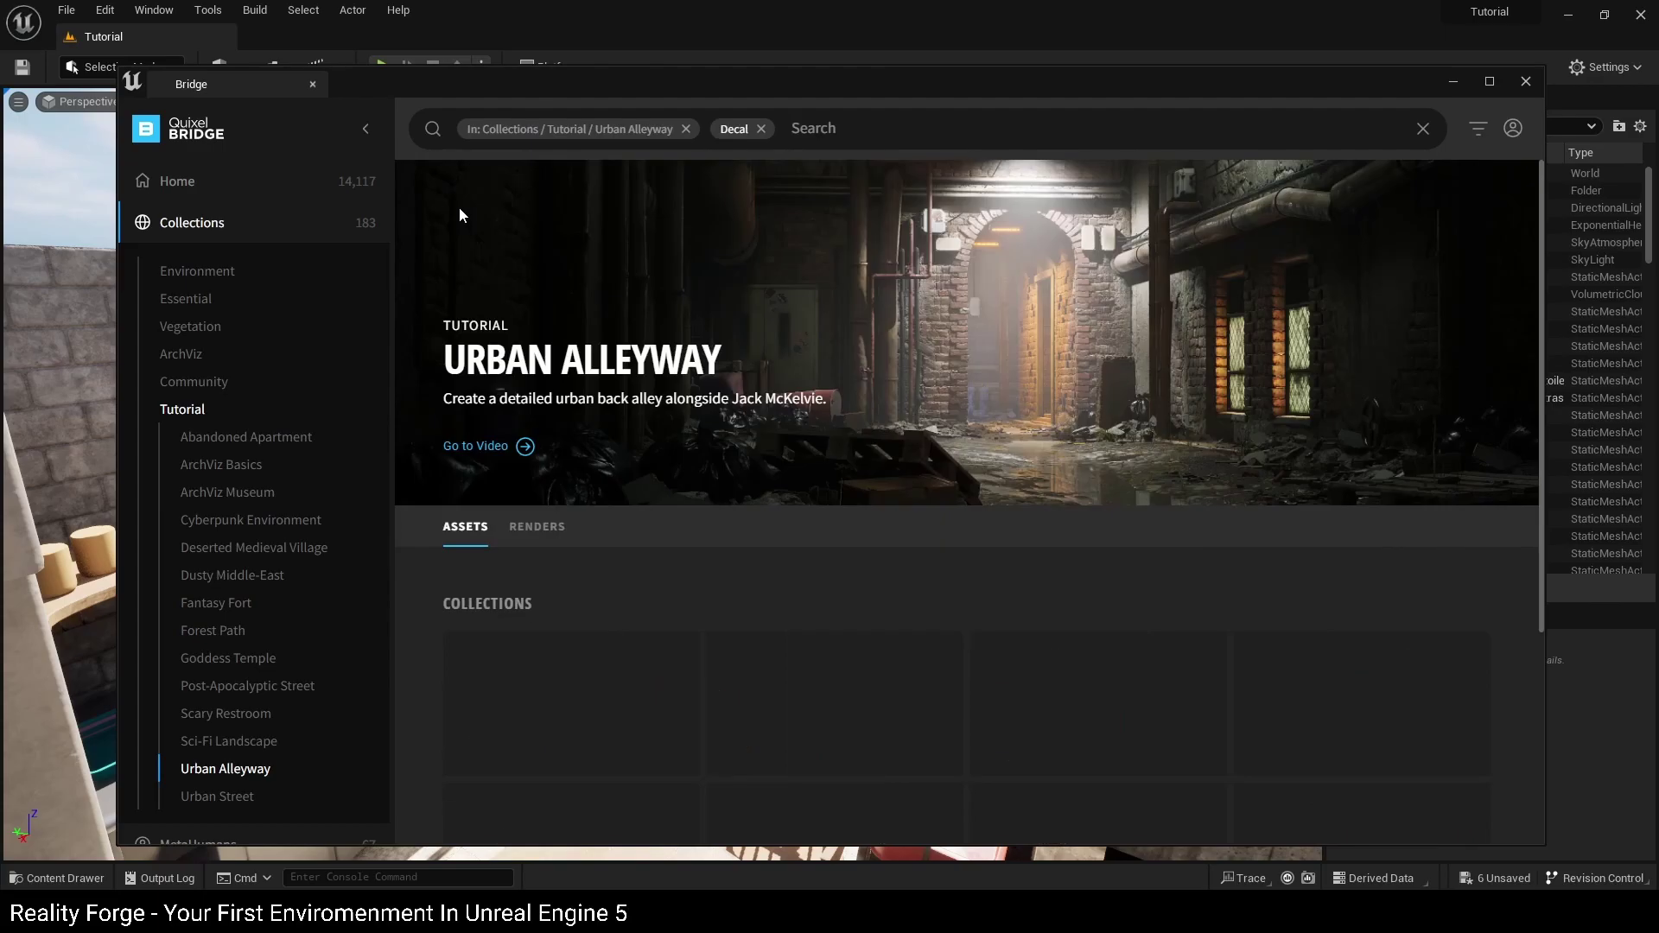
Select the eleven downloaded decals together, including the Leakage, Damaged Concrete, Tileable Industrial Dirt, Tileable Weld, Road Crack and Concrete Crack ones.
scroll(1035, 677, "down", 3)
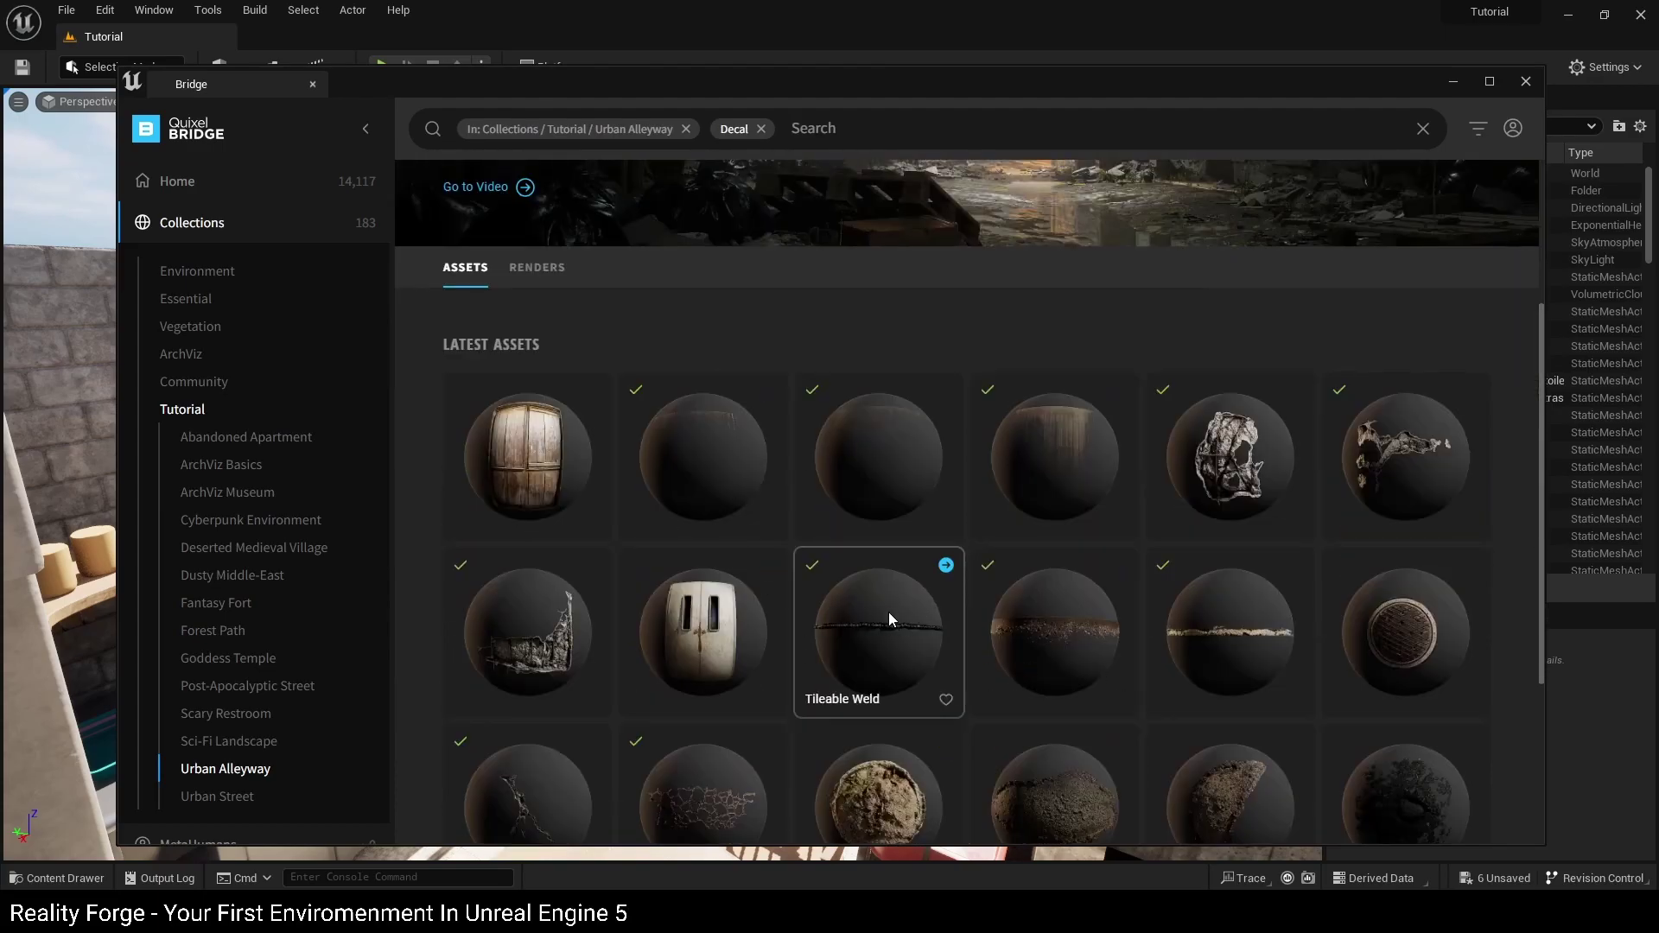
scroll(864, 561, "down", 2)
left_click(705, 302)
left_click(856, 303, "ctrl")
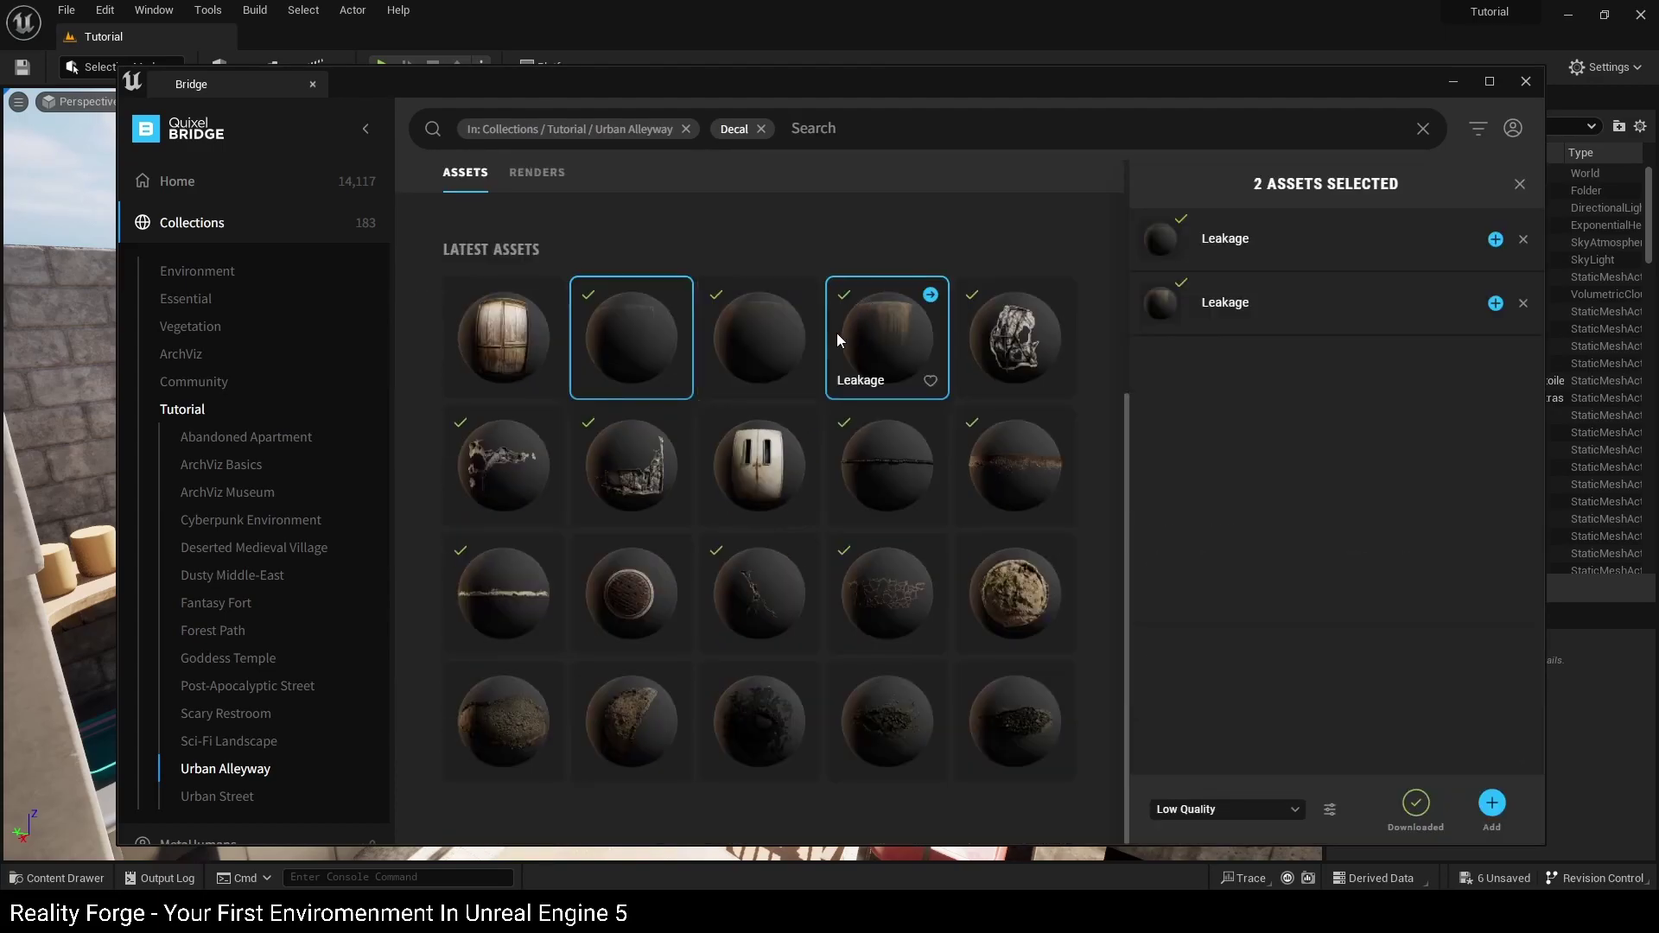
left_click(760, 337, "ctrl")
left_click(1014, 337, "ctrl")
left_click(1008, 459, "ctrl")
left_click(869, 484, "ctrl")
left_click(887, 596, "ctrl")
left_click(766, 596, "ctrl")
left_click(631, 465, "ctrl")
left_click(503, 465, "ctrl")
left_click(510, 577, "ctrl")
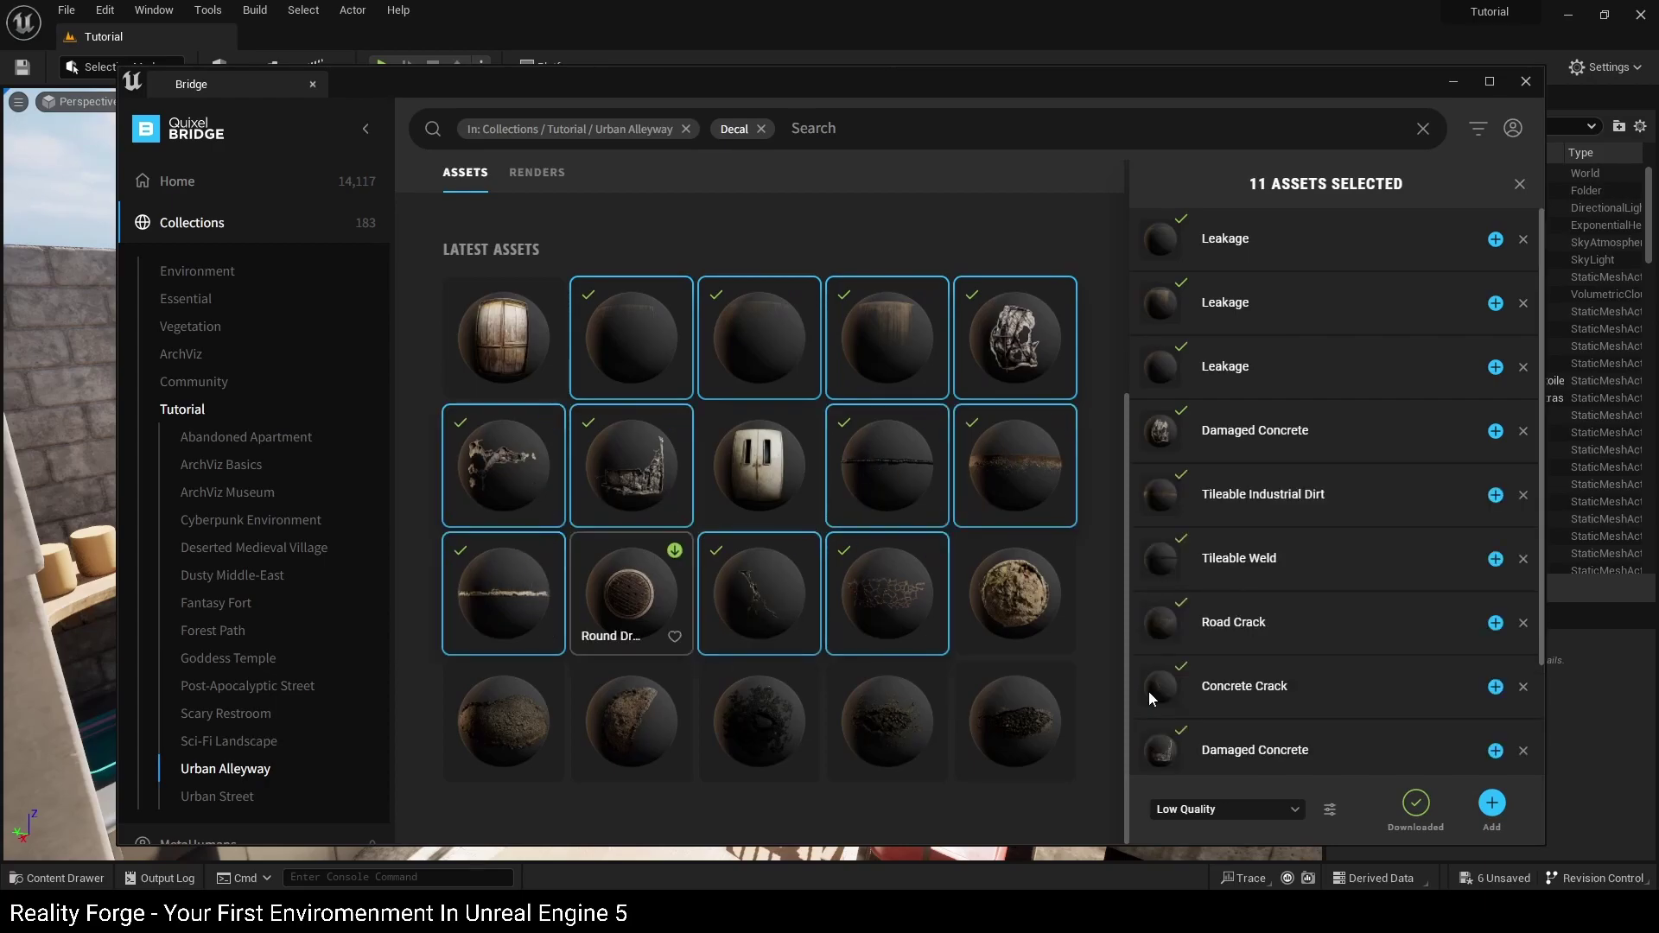
Switch the selected decals to Medium Quality and return them to Low Quality.
left_click(1241, 812)
left_click(1218, 724)
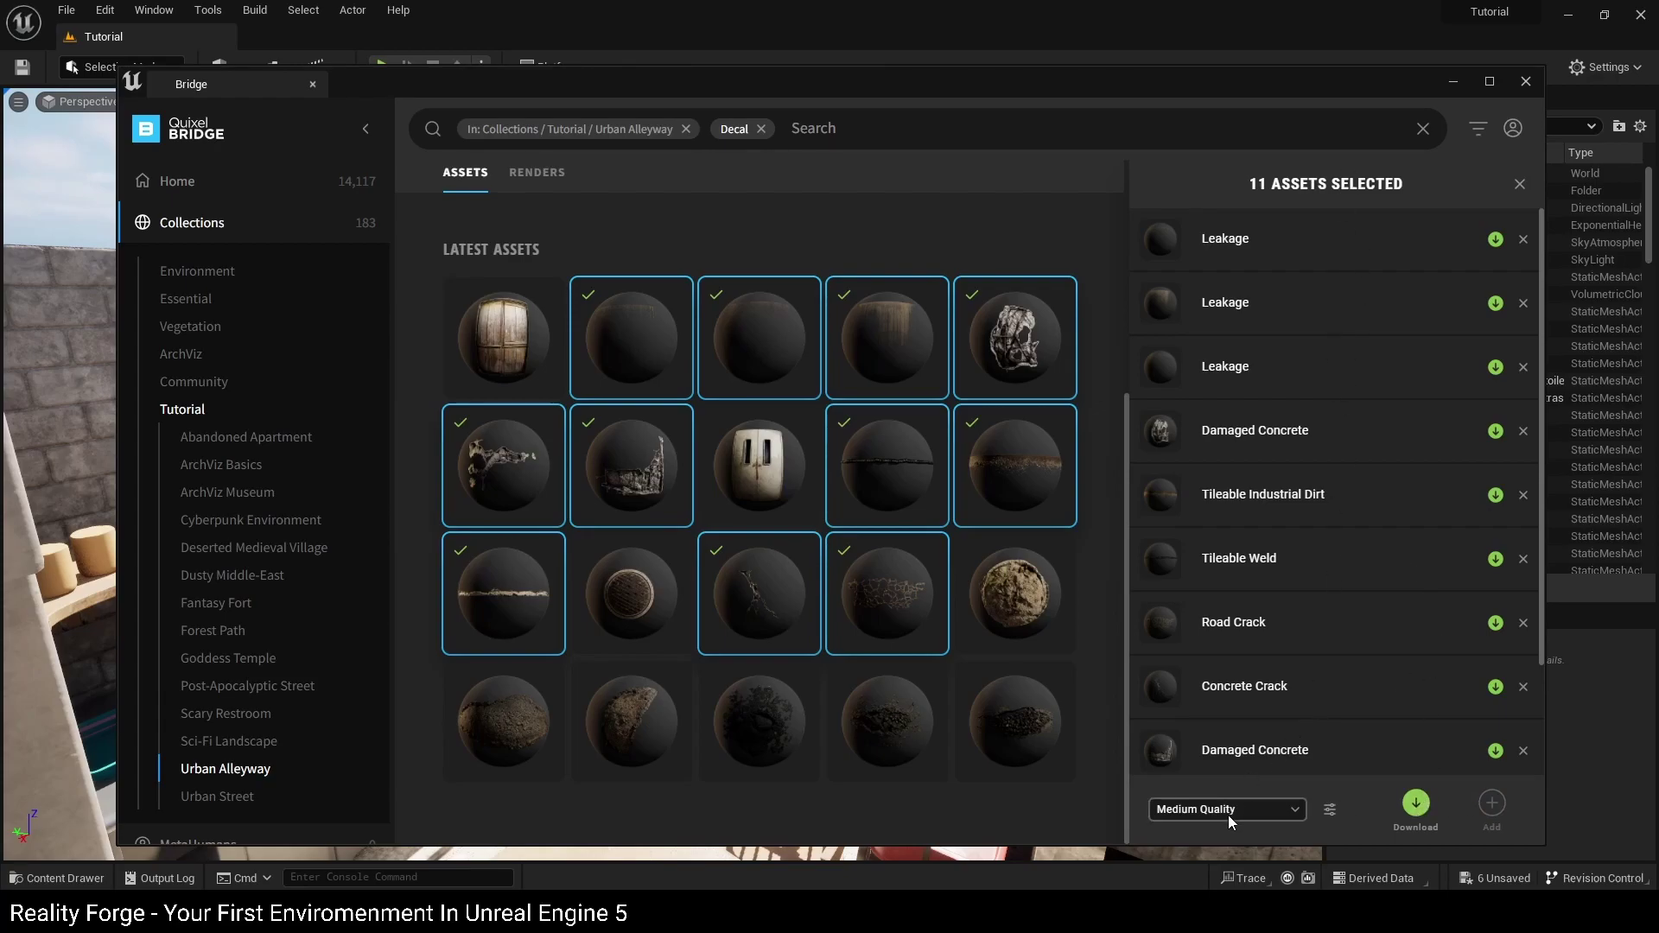
left_click(1227, 816)
left_click(1221, 711)
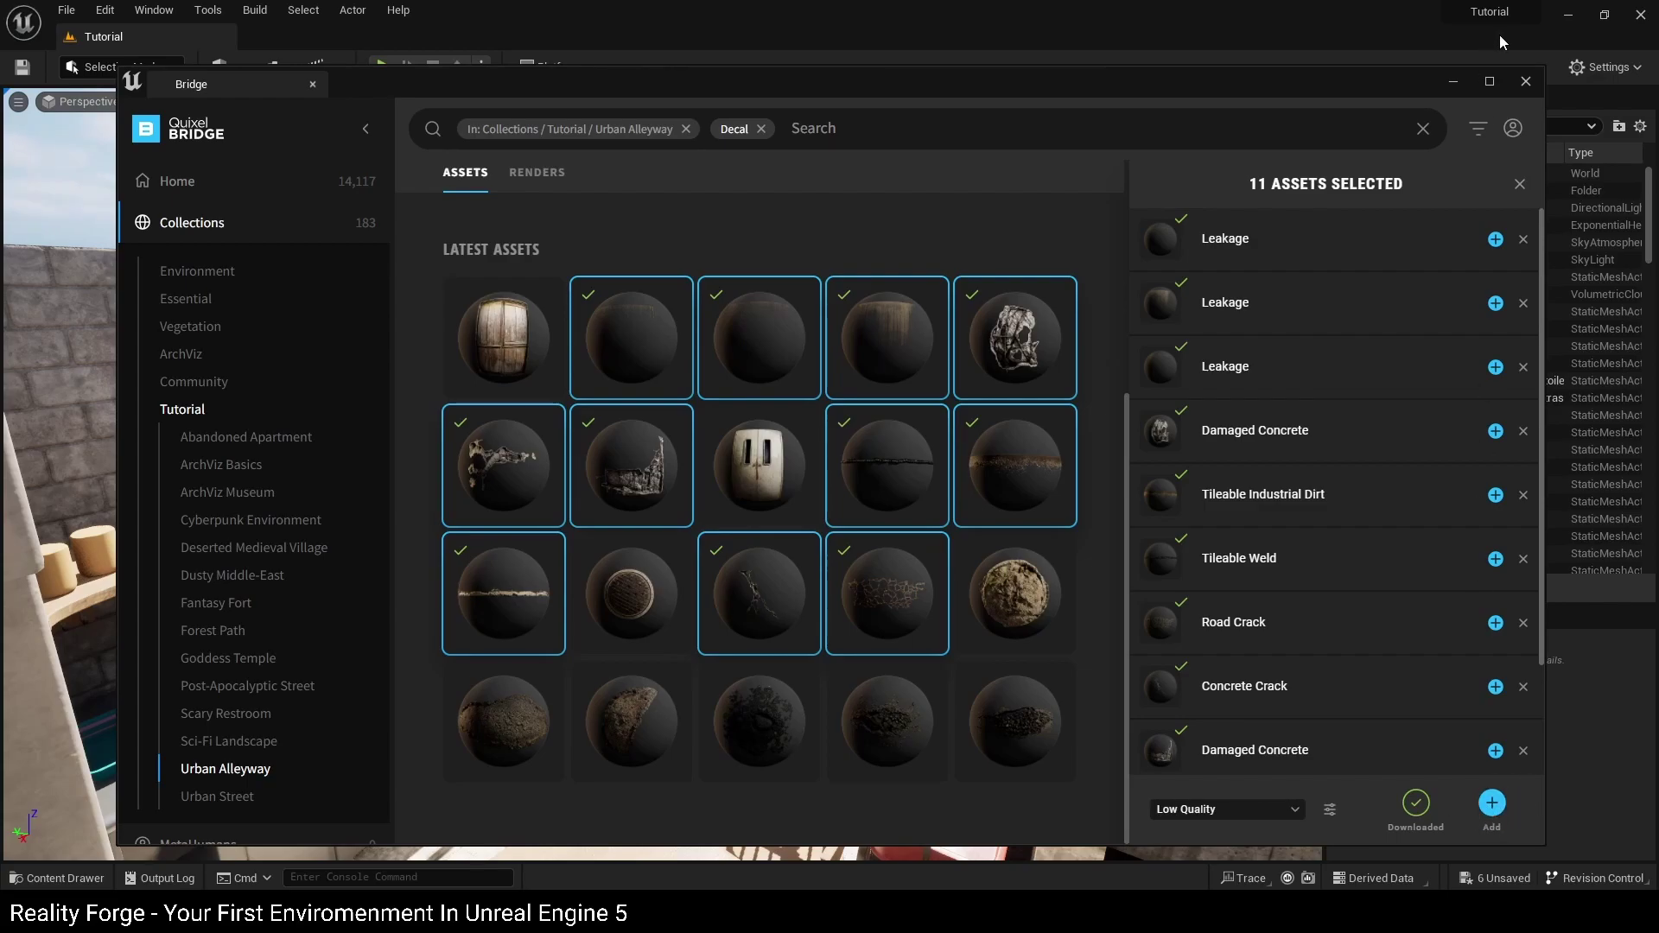
Close Bridge and open the Decals folder inside Megascans in the Content Browser.
left_click(1524, 82)
left_click_drag(972, 932, 786, 287)
left_click(668, 325)
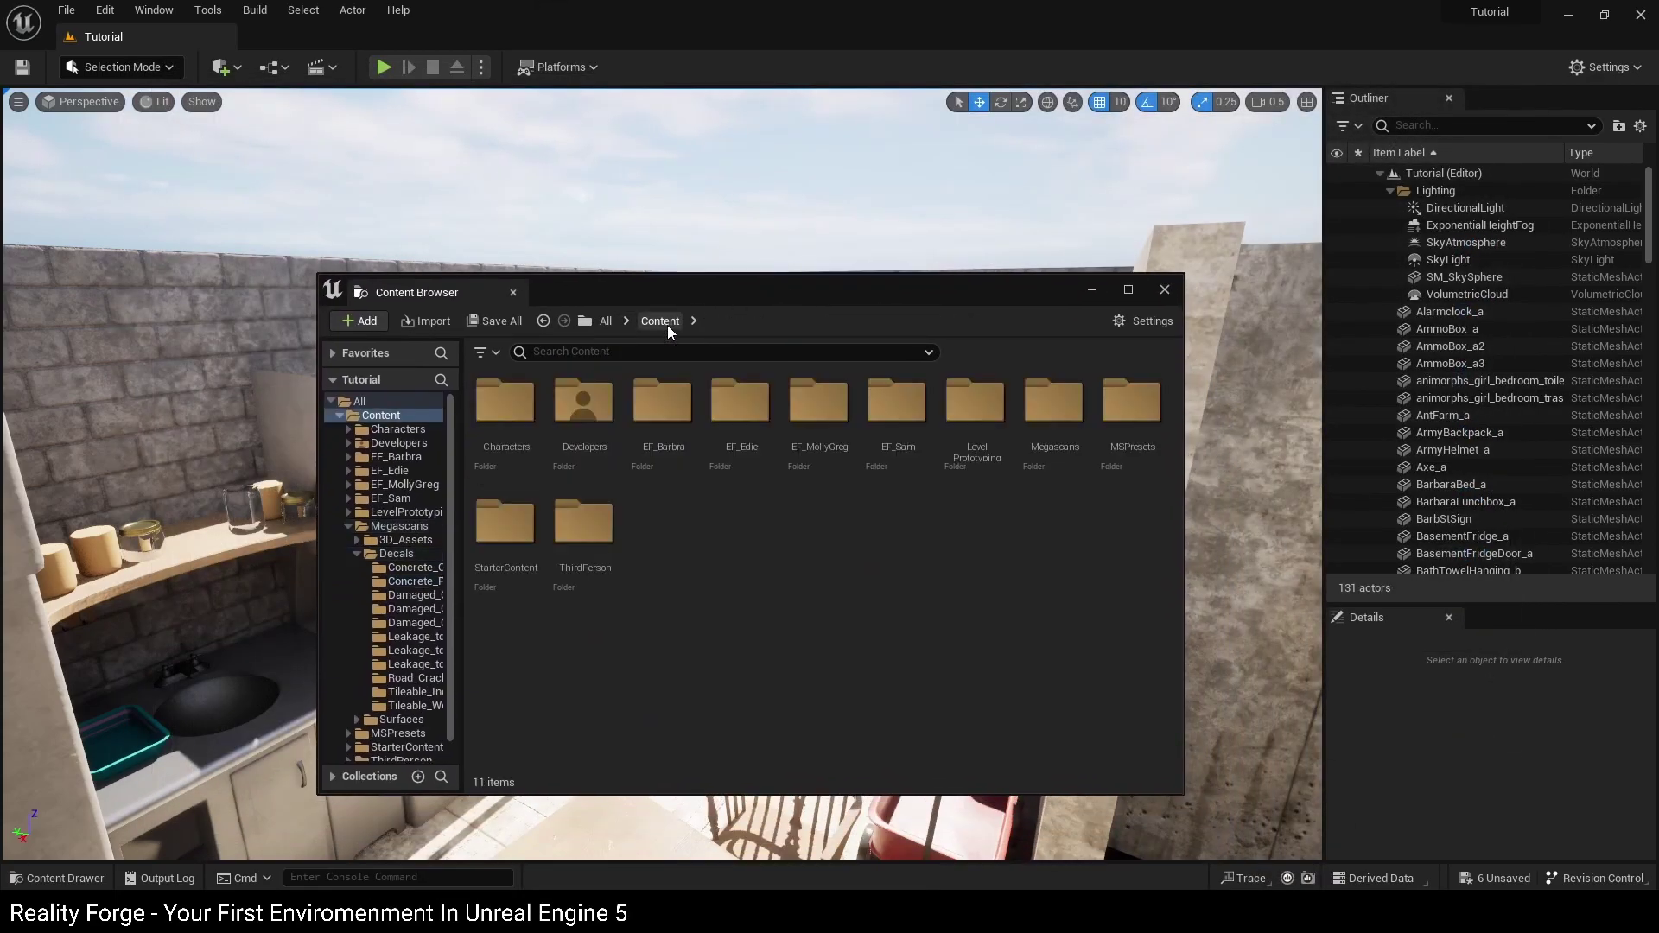
left_click(1053, 417)
double_click(1053, 417)
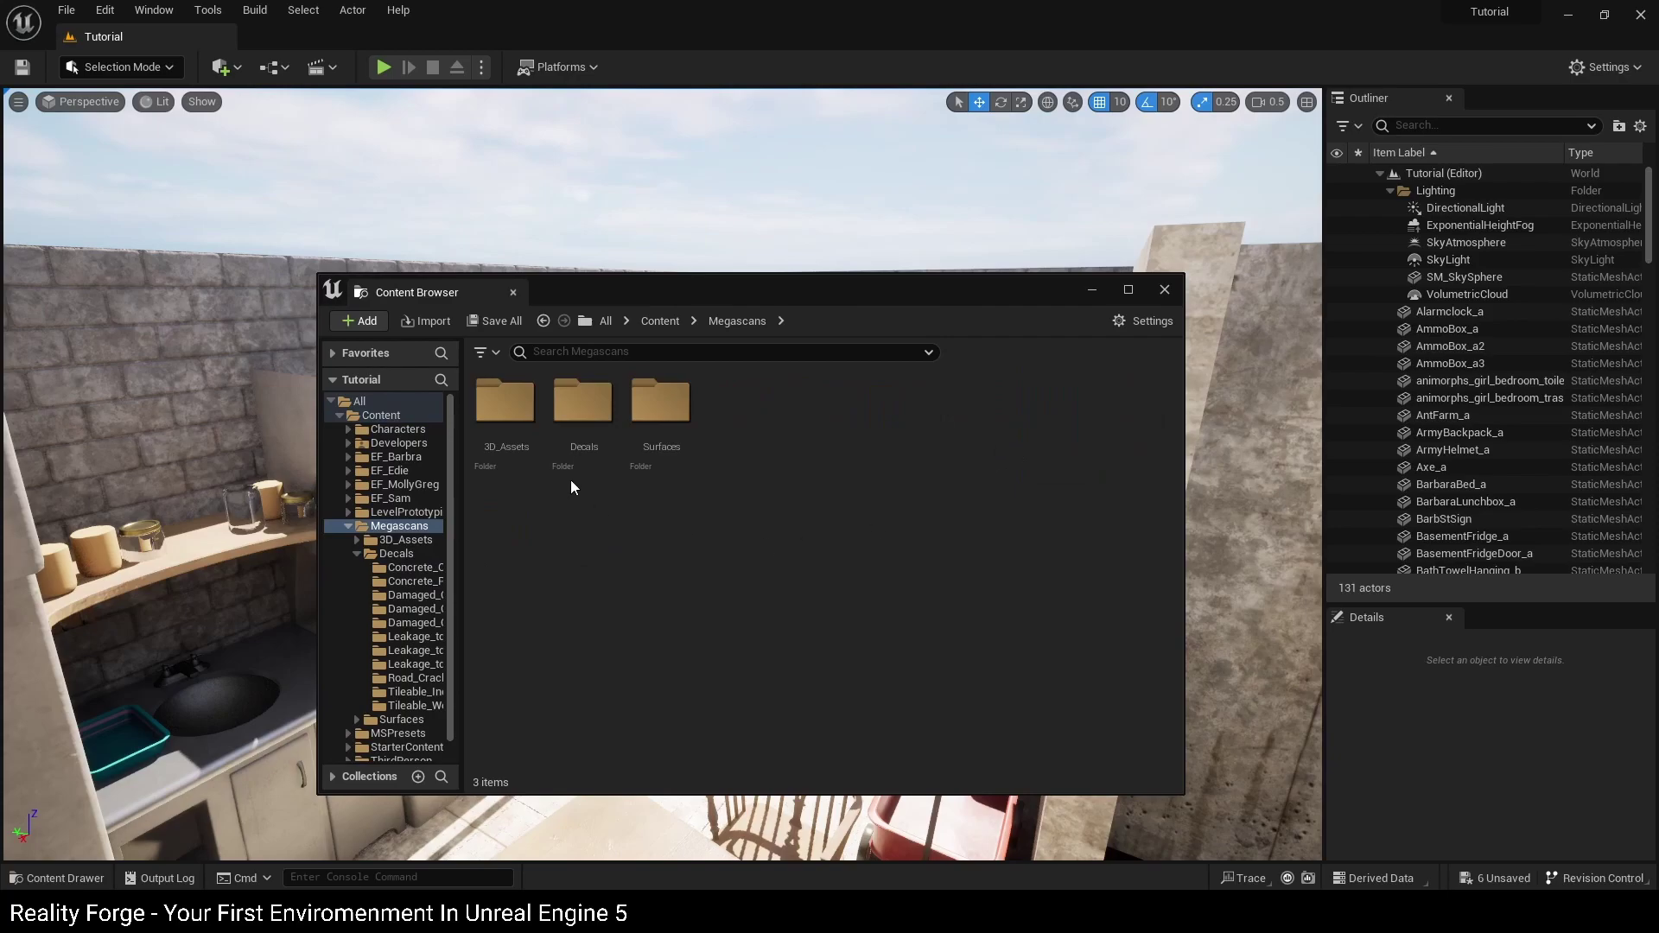
double_click(594, 404)
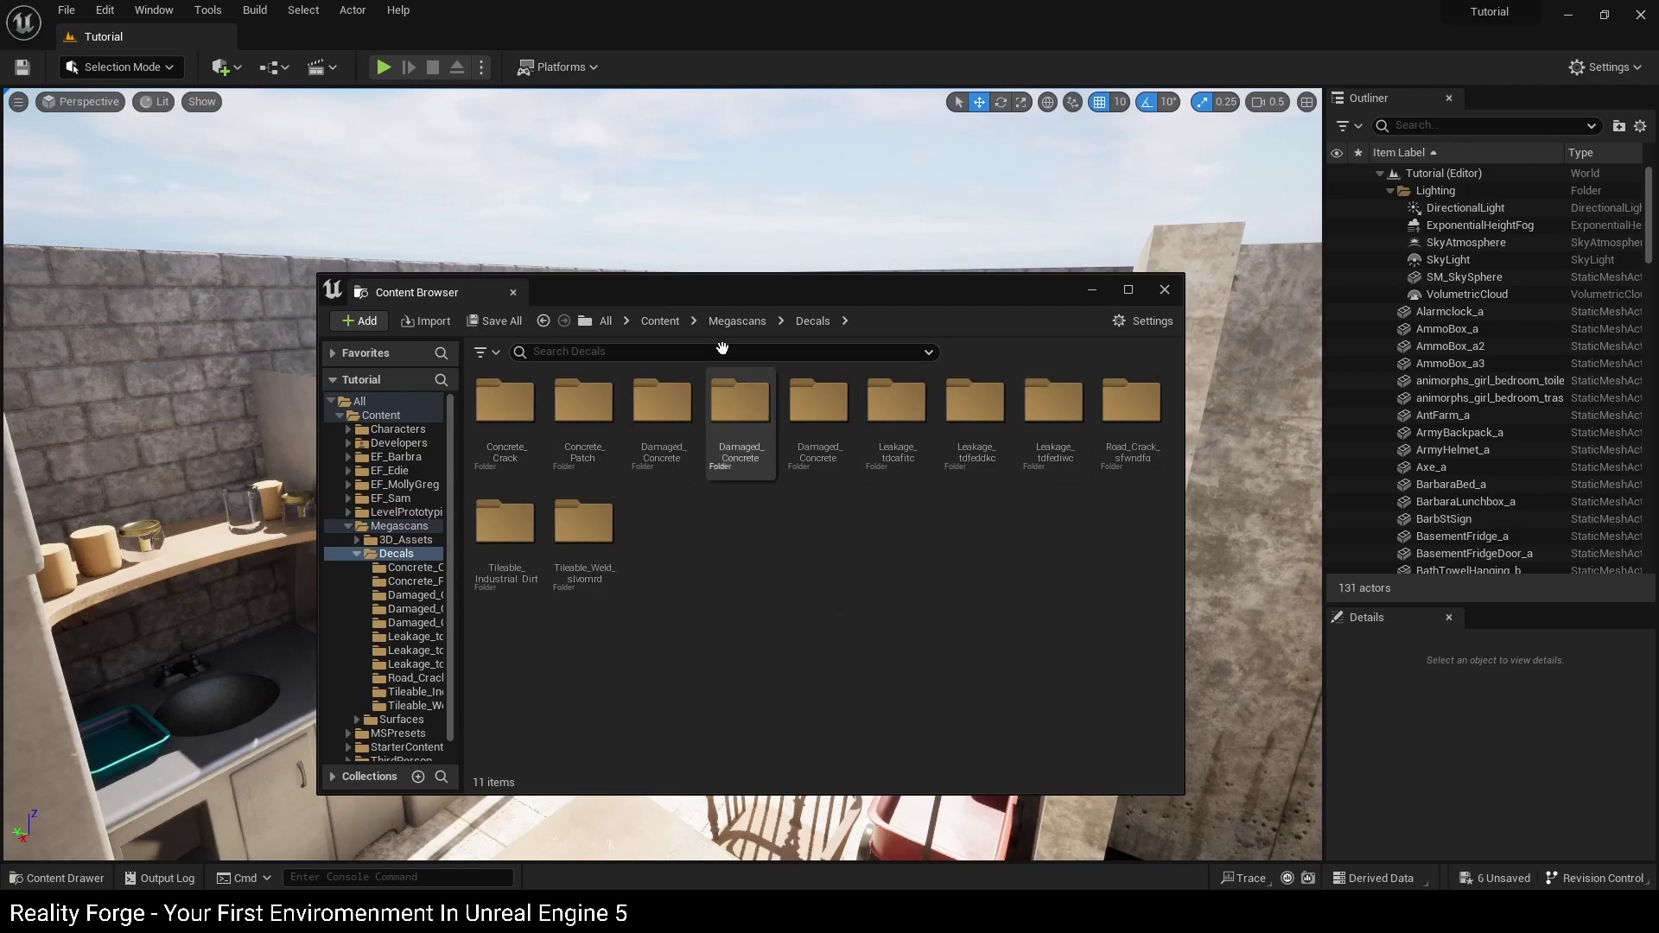
Place the MI_Leakage_tdcafitc_1K material from the Leakage_tdcafitc folder into the level as a decal and close the Content Browser.
left_click_drag(731, 288, 916, 293)
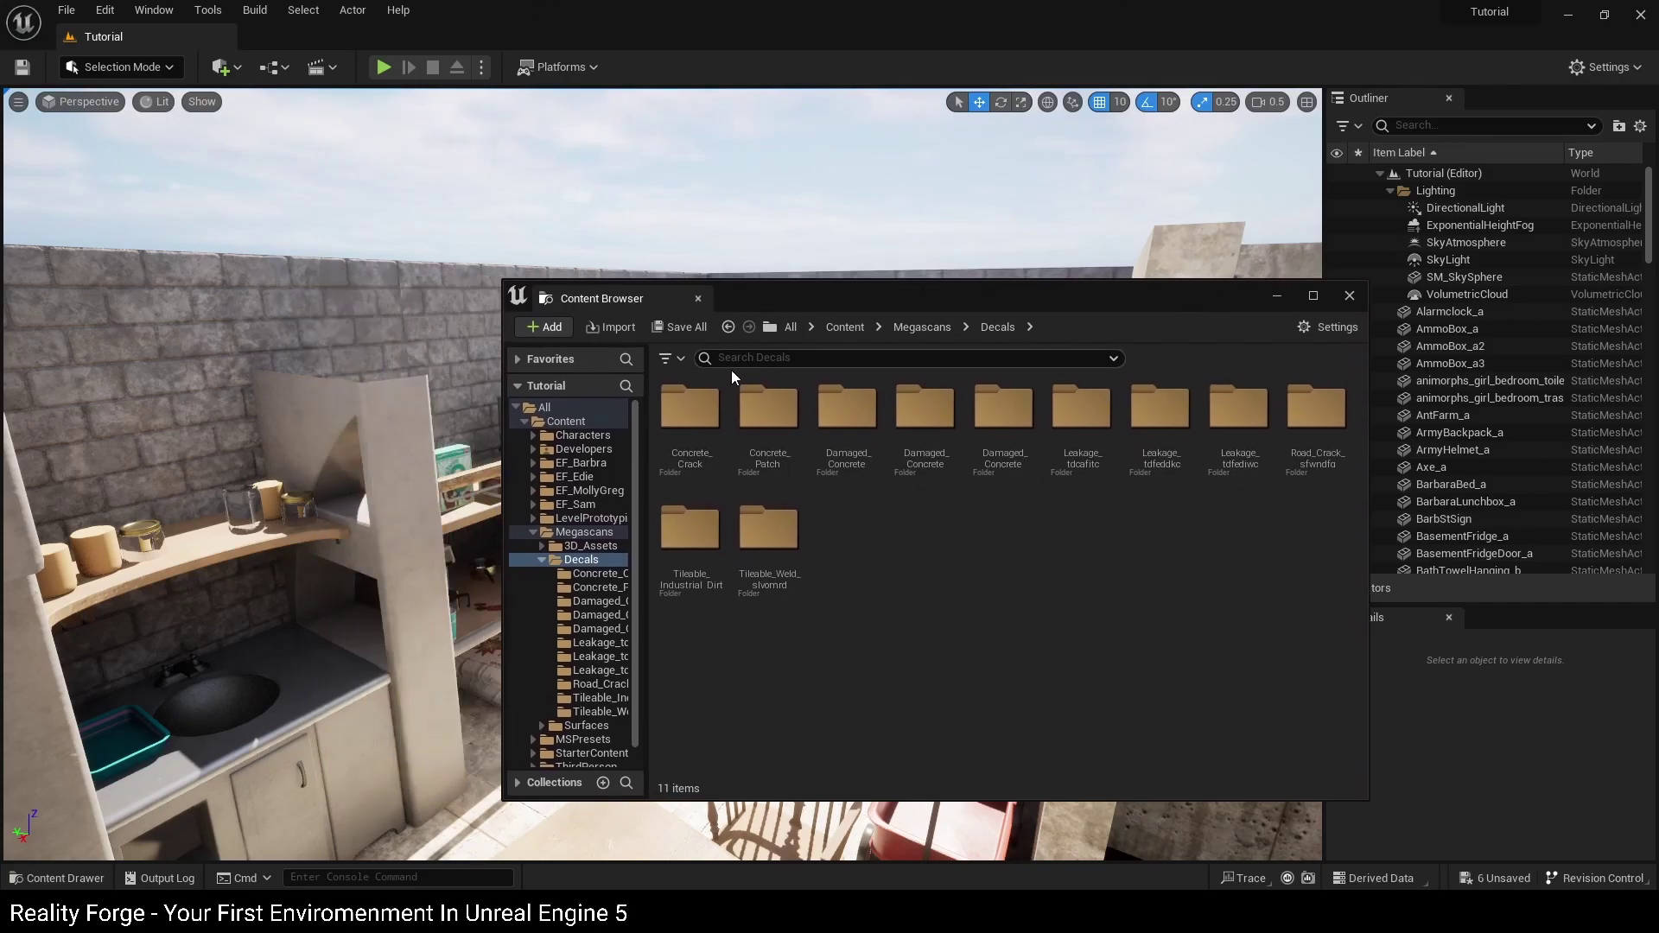
double_click(698, 413)
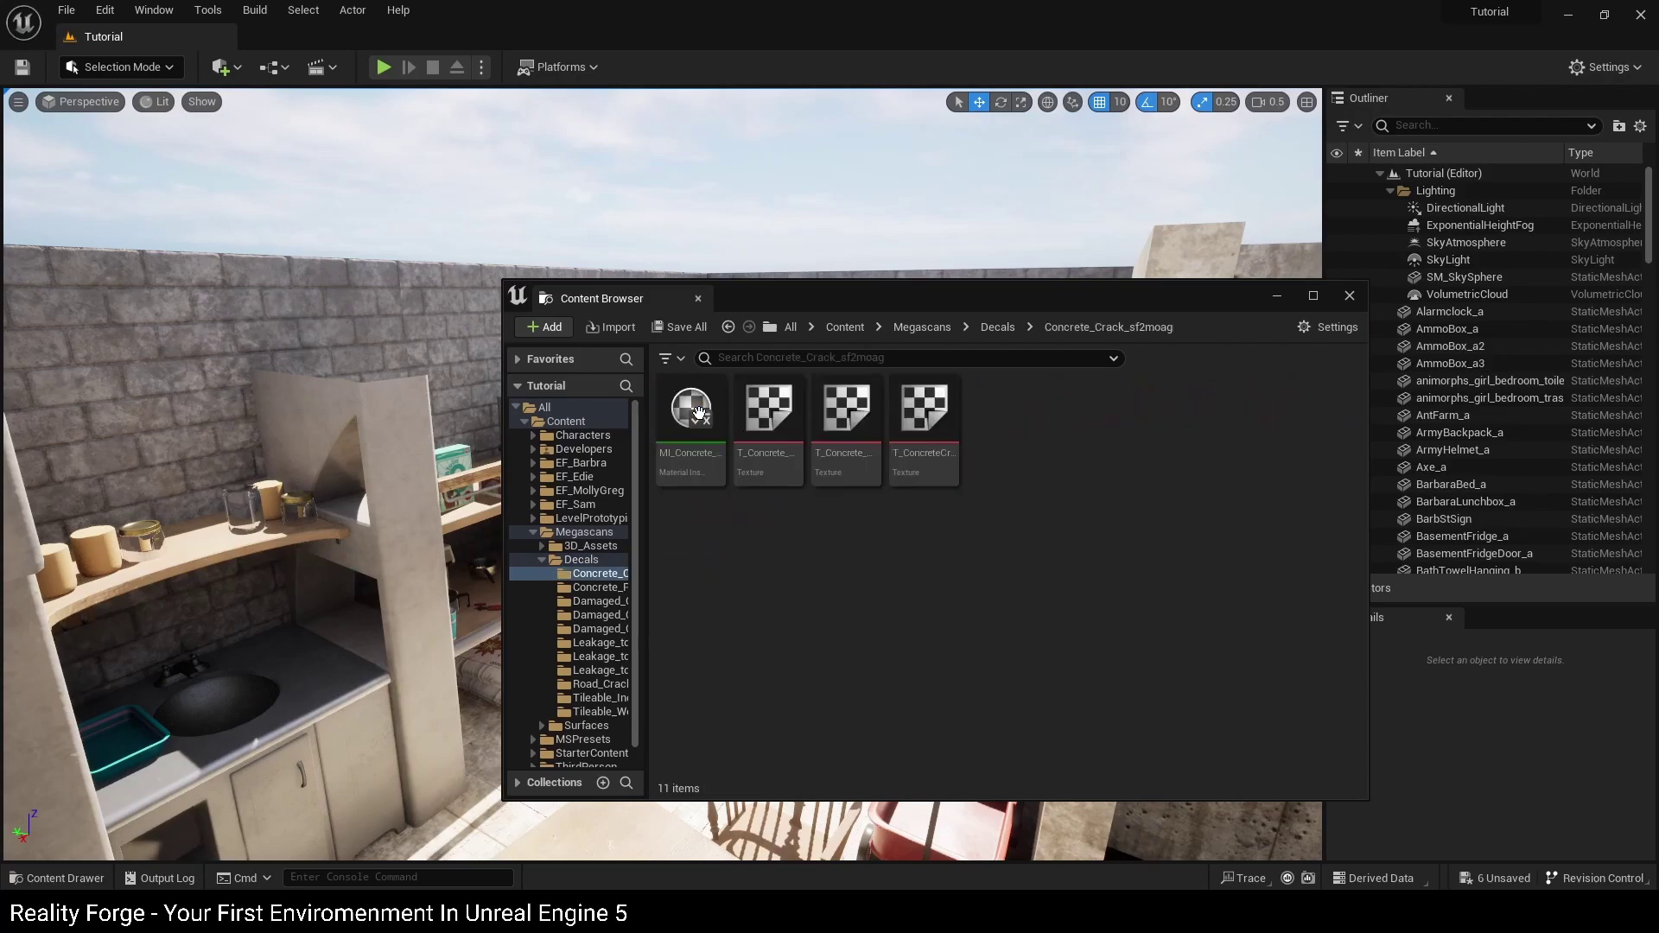
key("alt+Left")
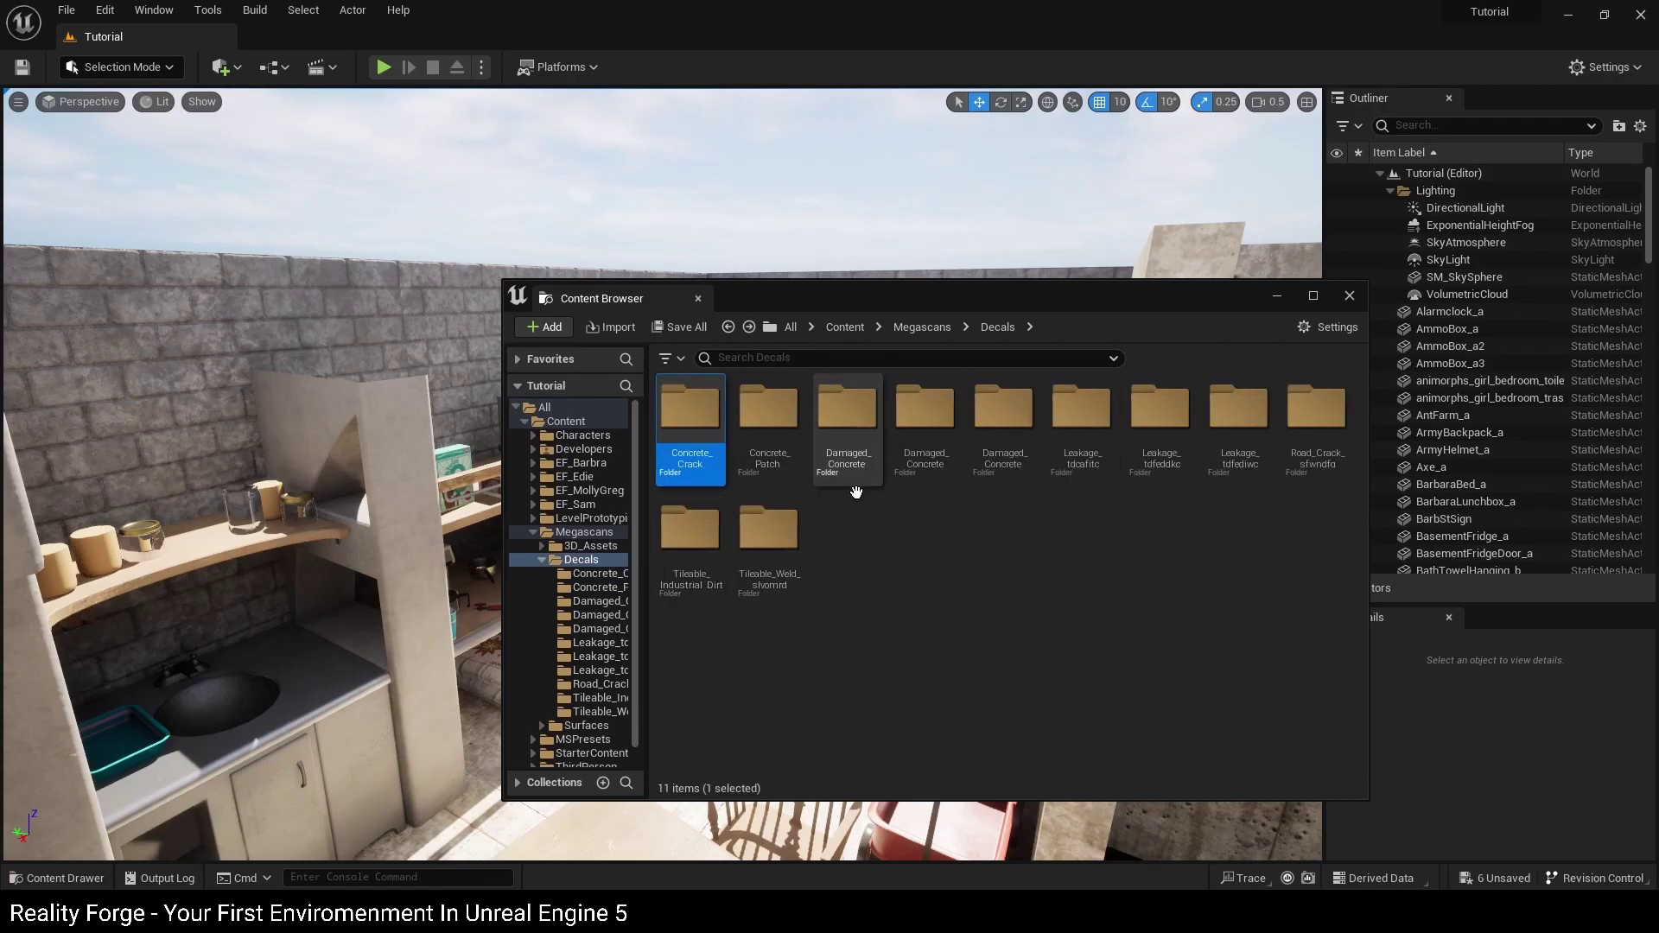
double_click(1076, 423)
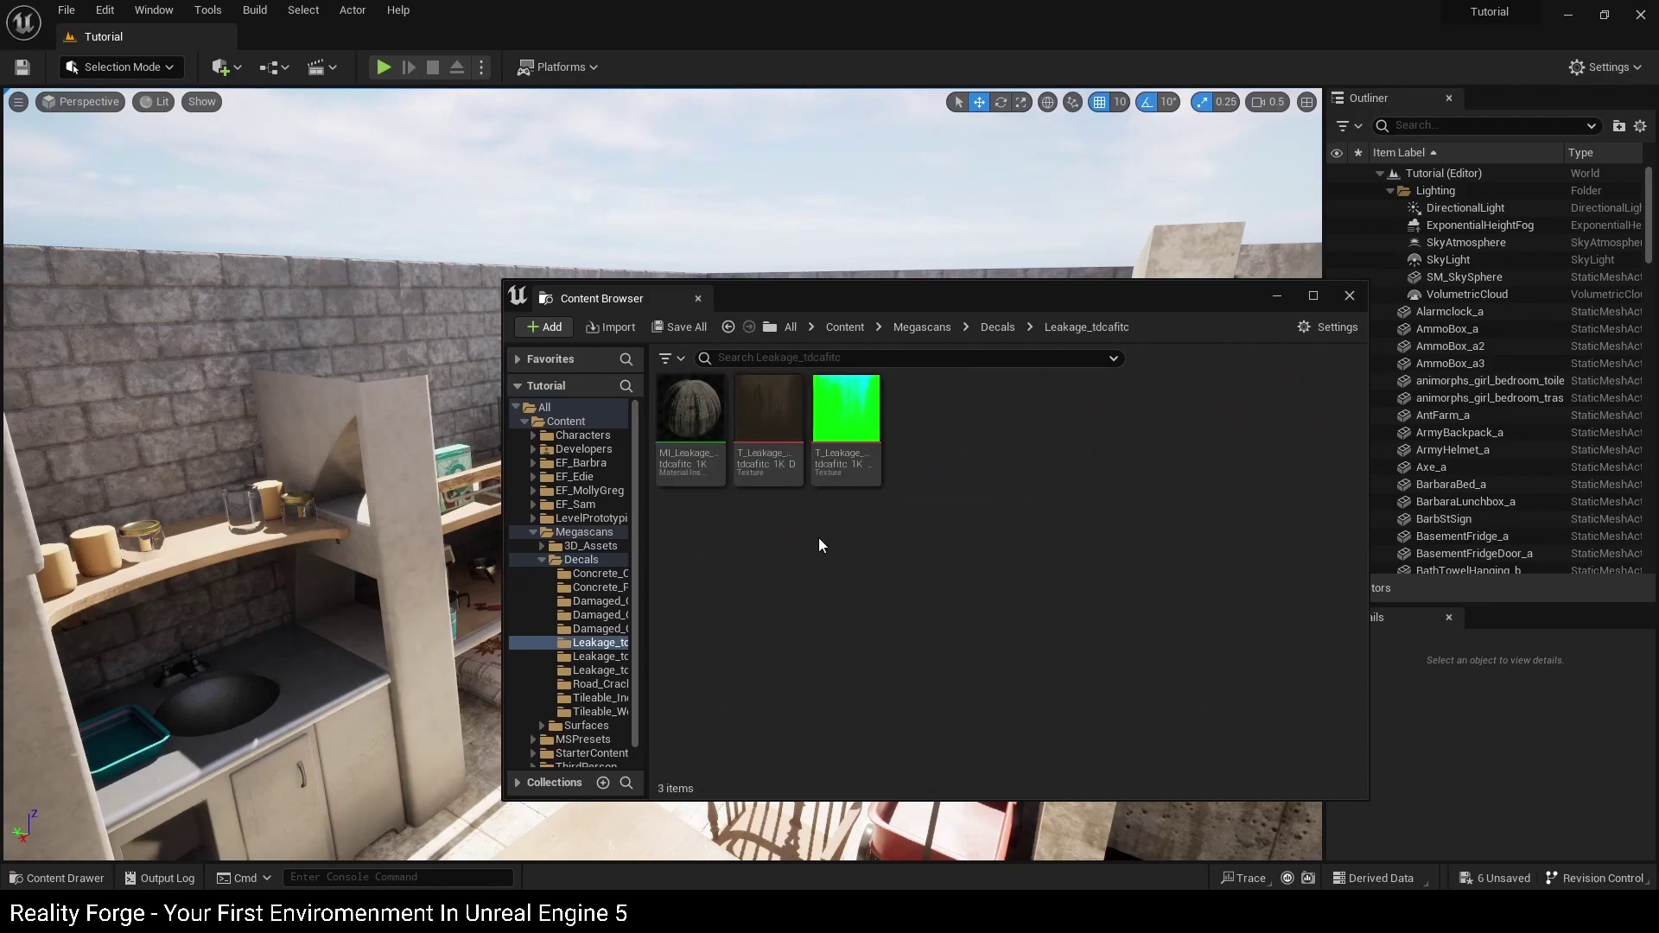
left_click(689, 407)
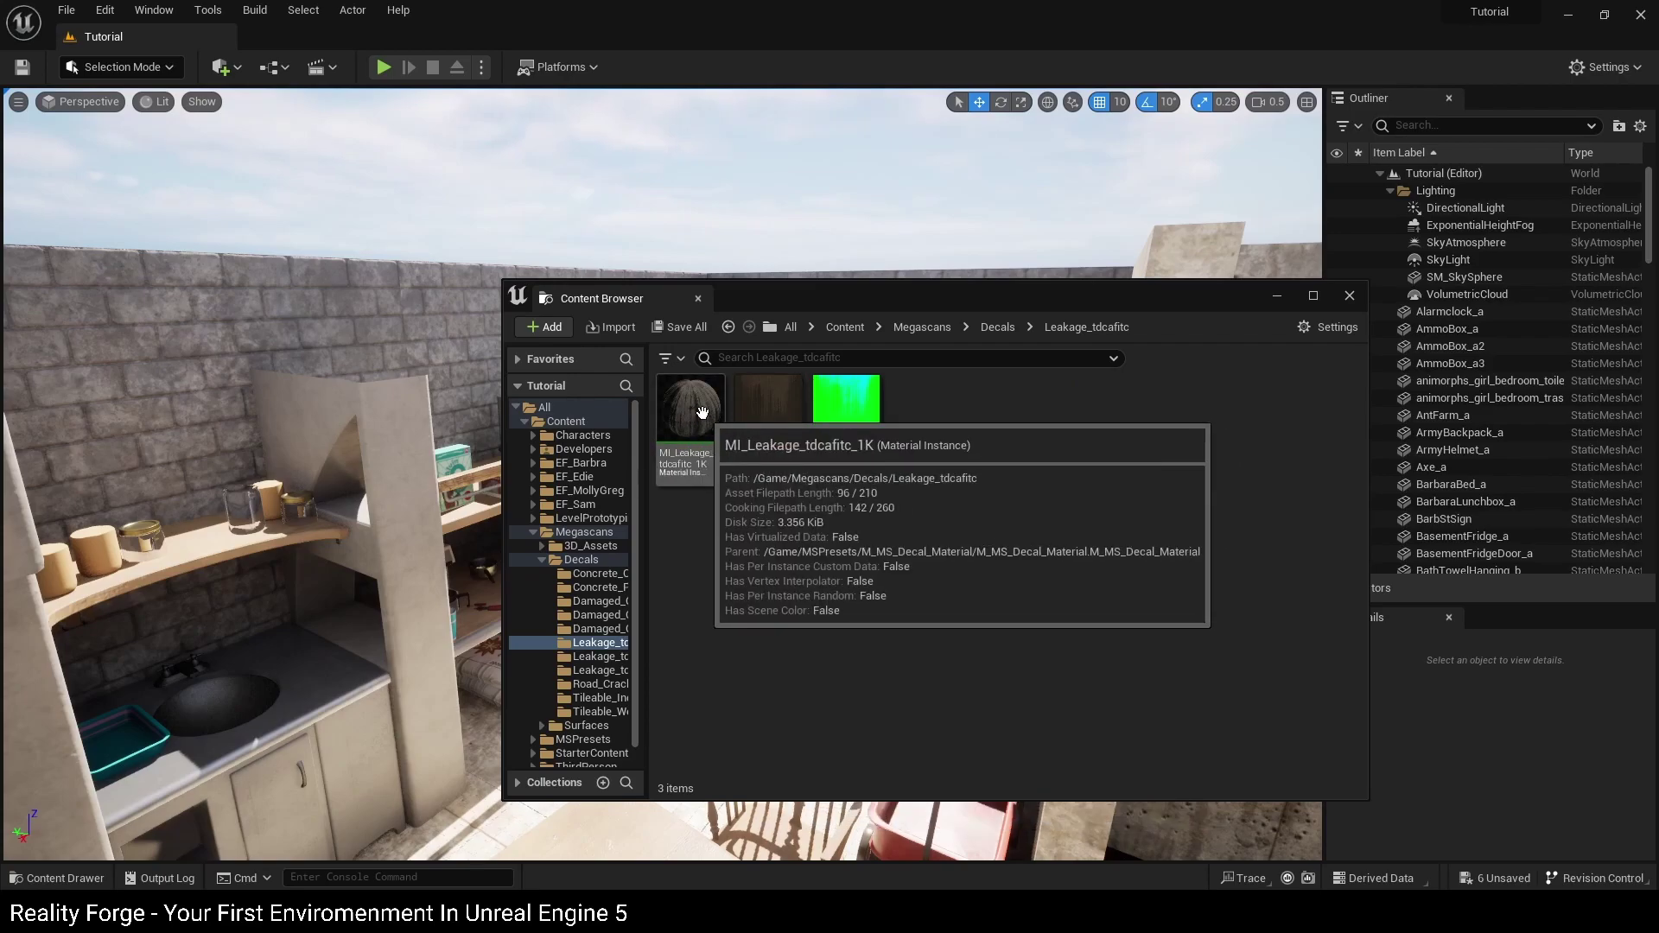
left_click_drag(689, 407, 398, 313)
left_click(1349, 296)
Move the leakage decal into the room near the doorway wall, to about X -20, Y 280, Z 190.
right_click_drag(942, 415, 925, 522)
mouse_move(631, 326)
left_mouse_down()
mouse_move(760, 270)
mouse_move(641, 320)
left_mouse_up()
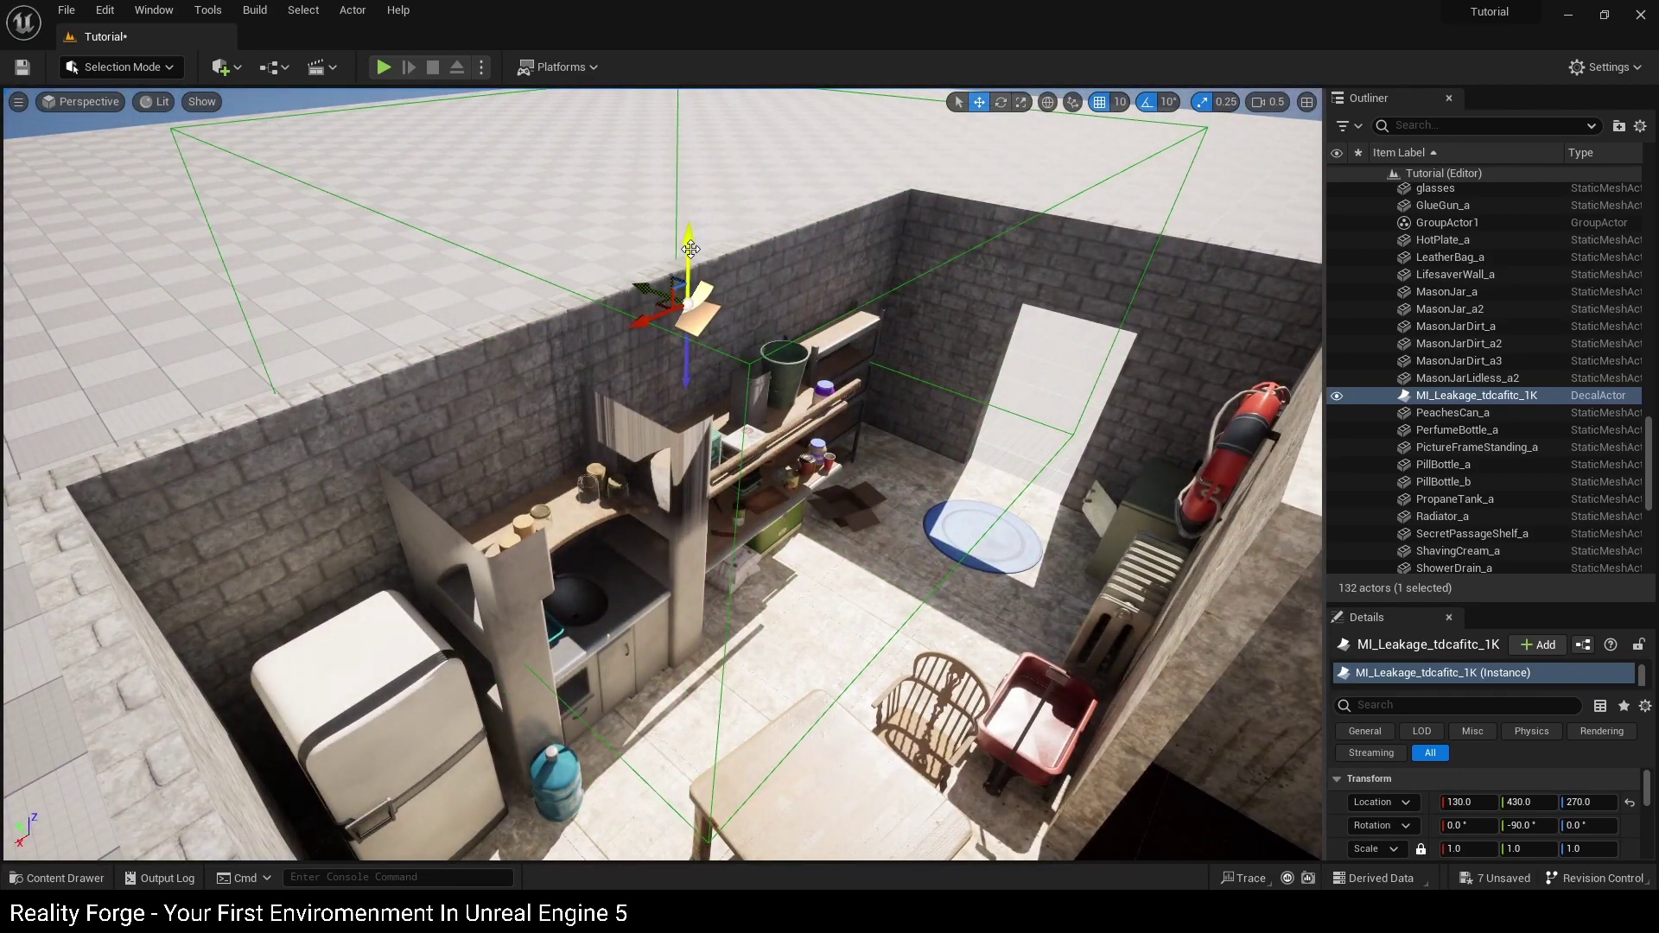
left_click_drag(692, 249, 687, 340)
left_click_drag(638, 418, 735, 357)
right_click_drag(735, 357, 864, 313)
left_click_drag(478, 475, 655, 479)
right_click_drag(662, 370, 684, 379)
key("w")
Rotate the leakage decal to 180°, 0°, 180° so it projects onto the doorway wall, and move it to X -190.
key("e")
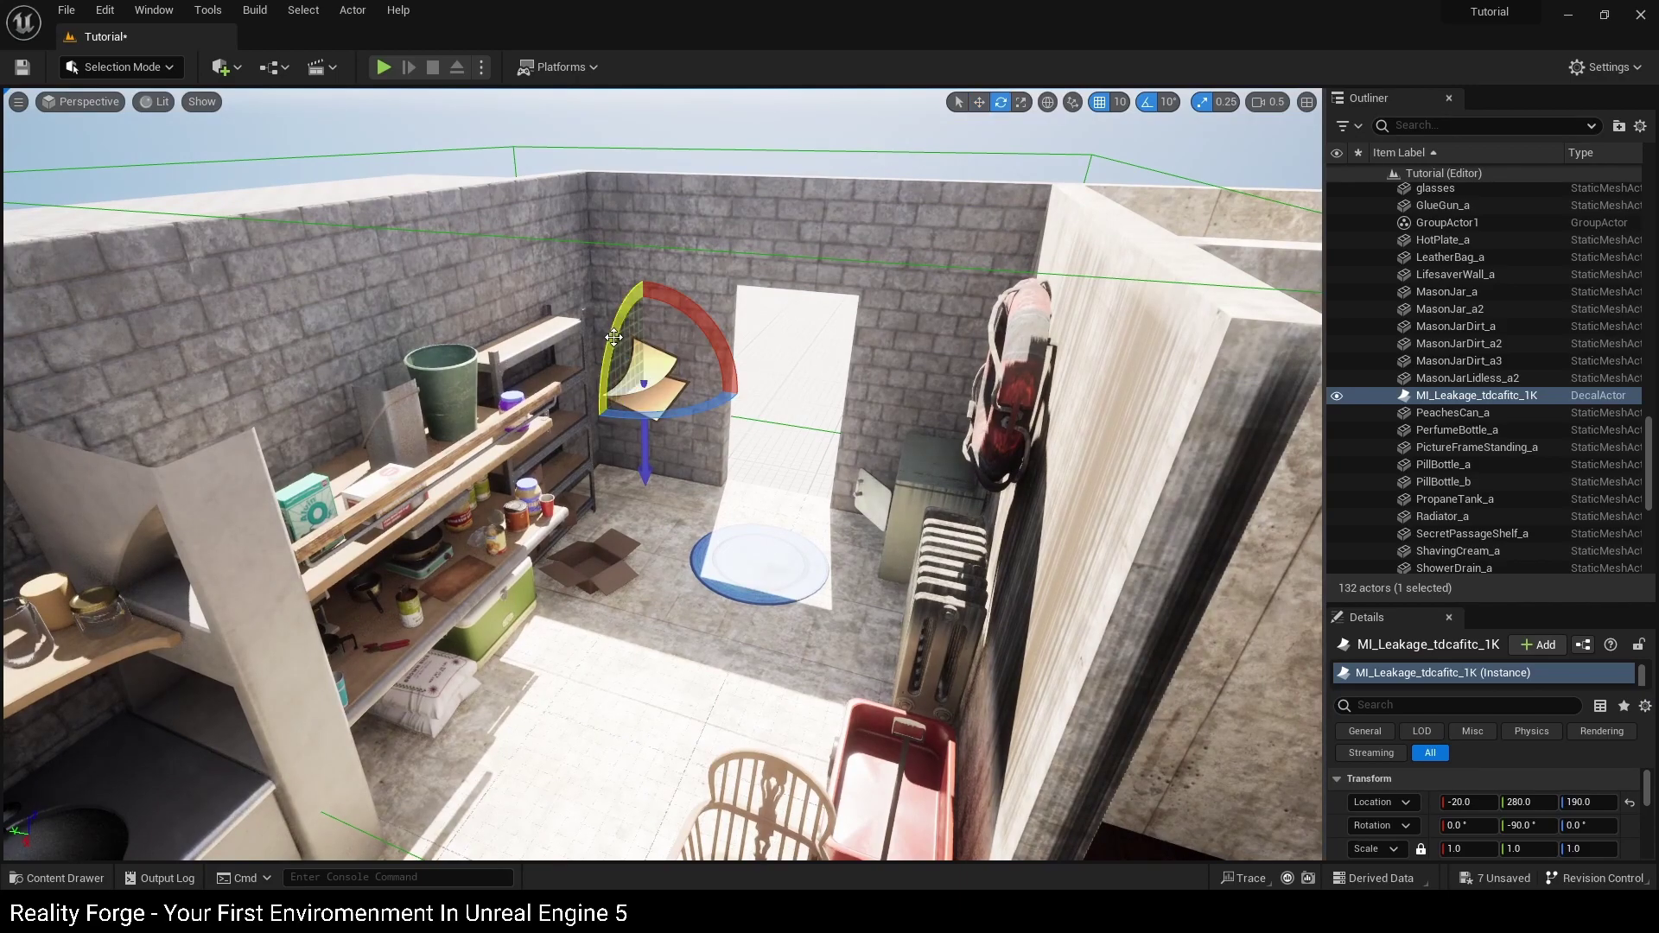
mouse_move(650, 467)
left_mouse_down()
mouse_move(619, 497)
mouse_move(647, 483)
left_mouse_up()
left_click_drag(619, 402, 711, 323)
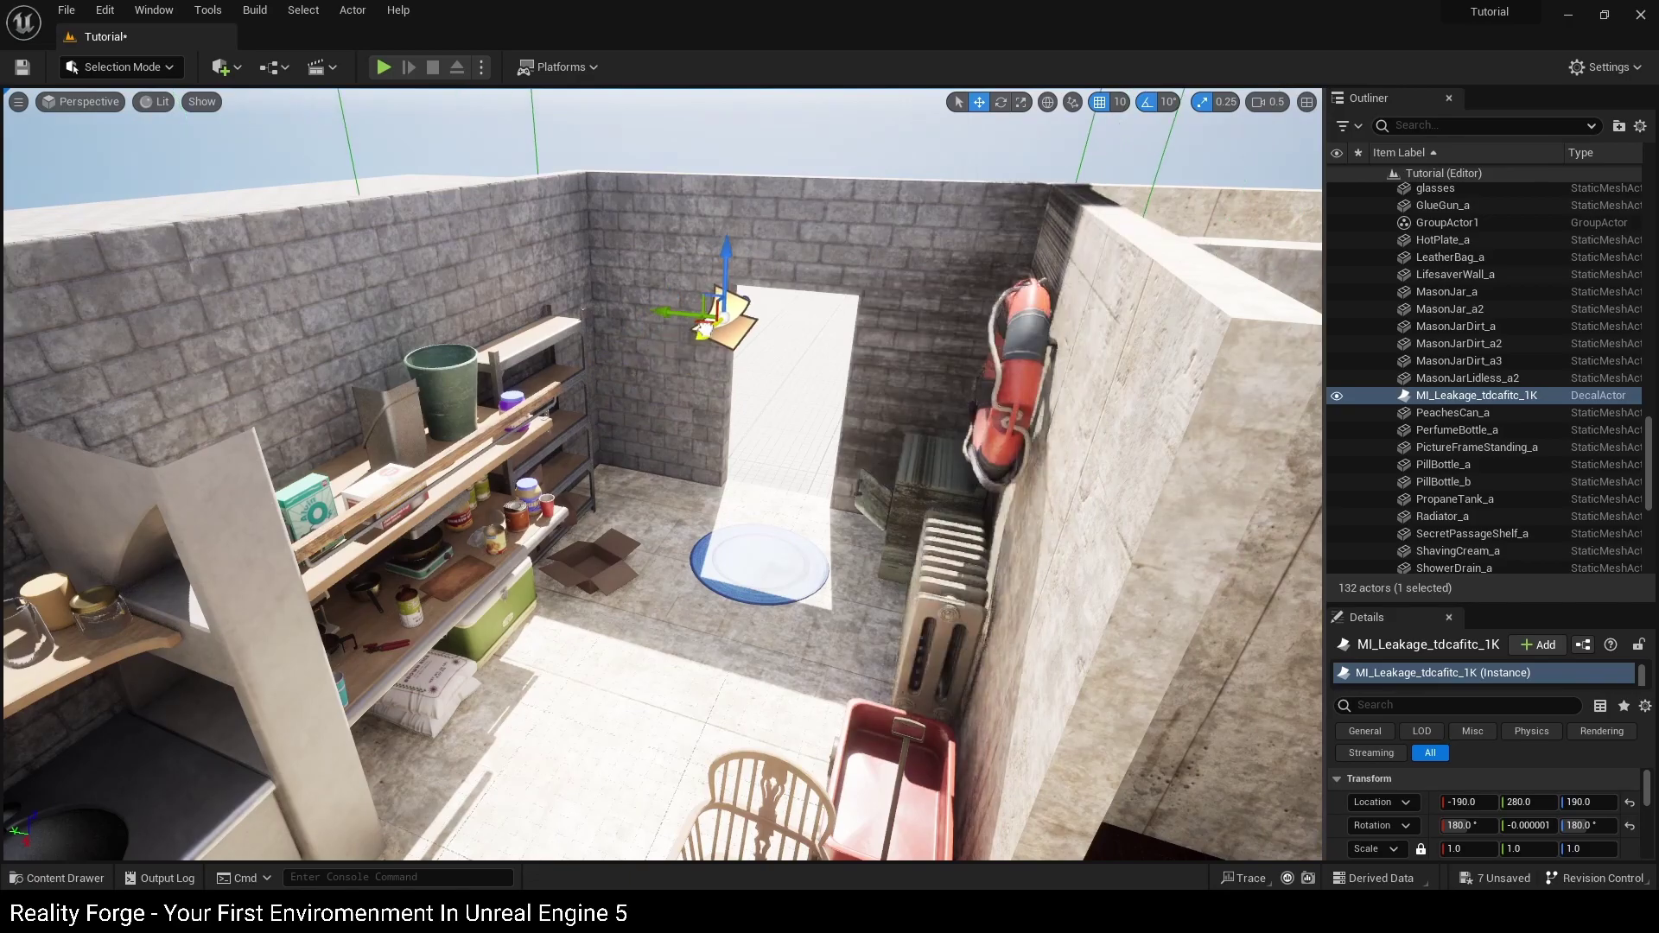
Shift the leakage decal along X to about -130 and adjust its Y position beside the lifebuoy wall.
key("w")
right_click_drag(735, 308, 808, 389)
key("s")
right_click_drag(681, 496, 683, 501)
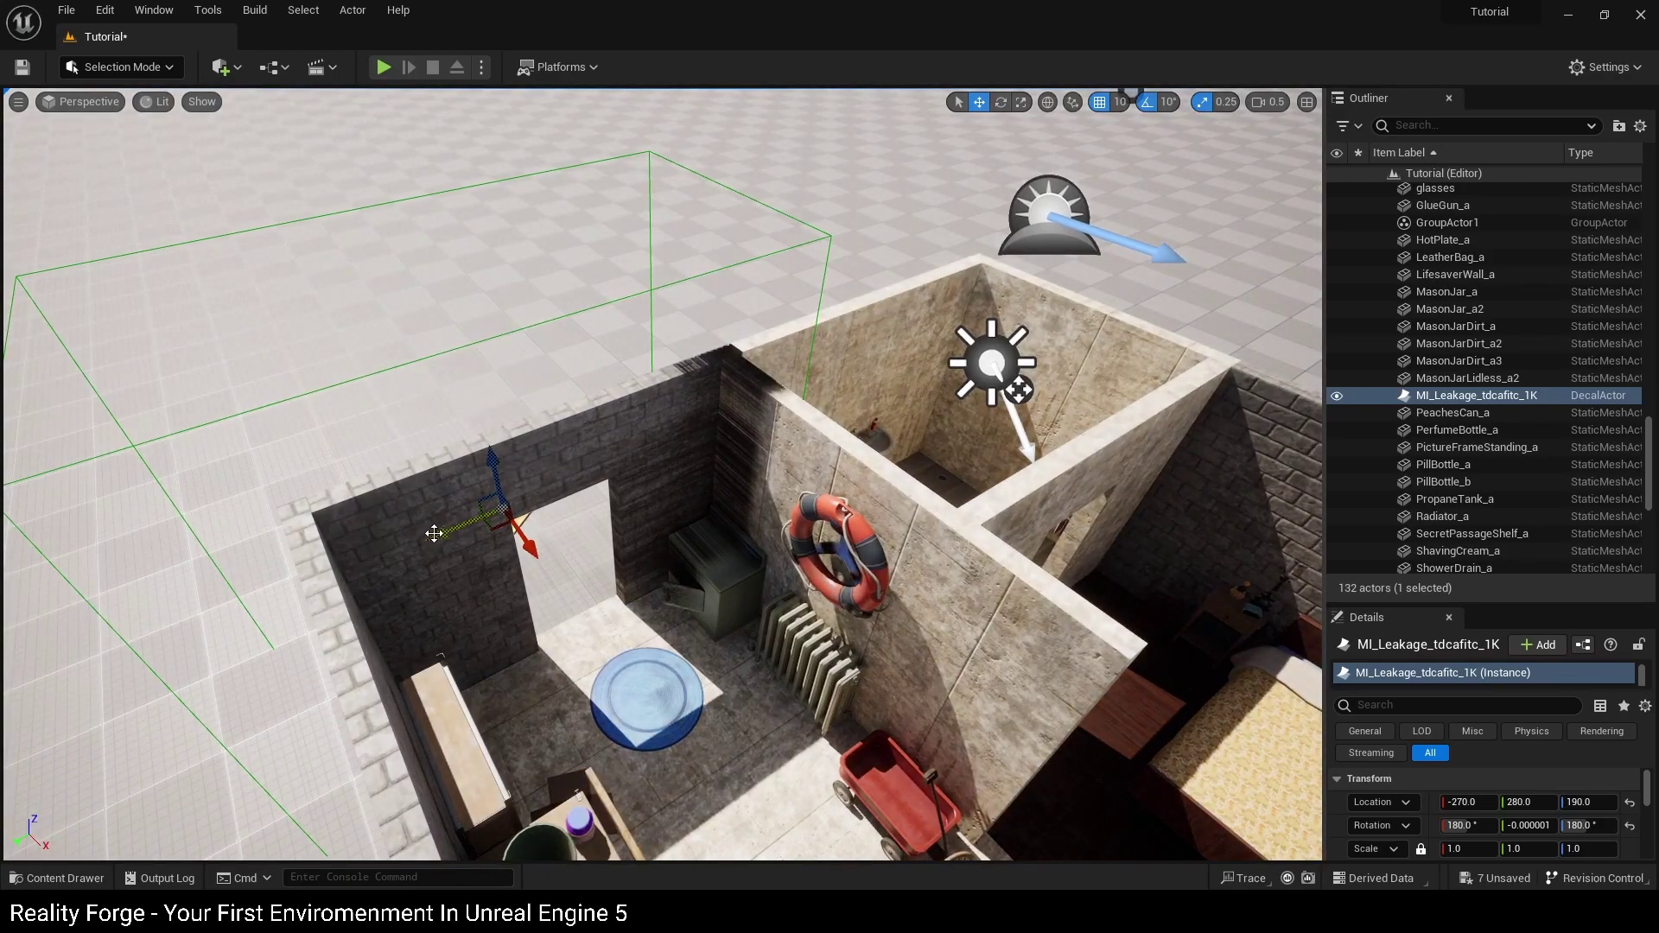
left_click_drag(436, 536, 670, 515)
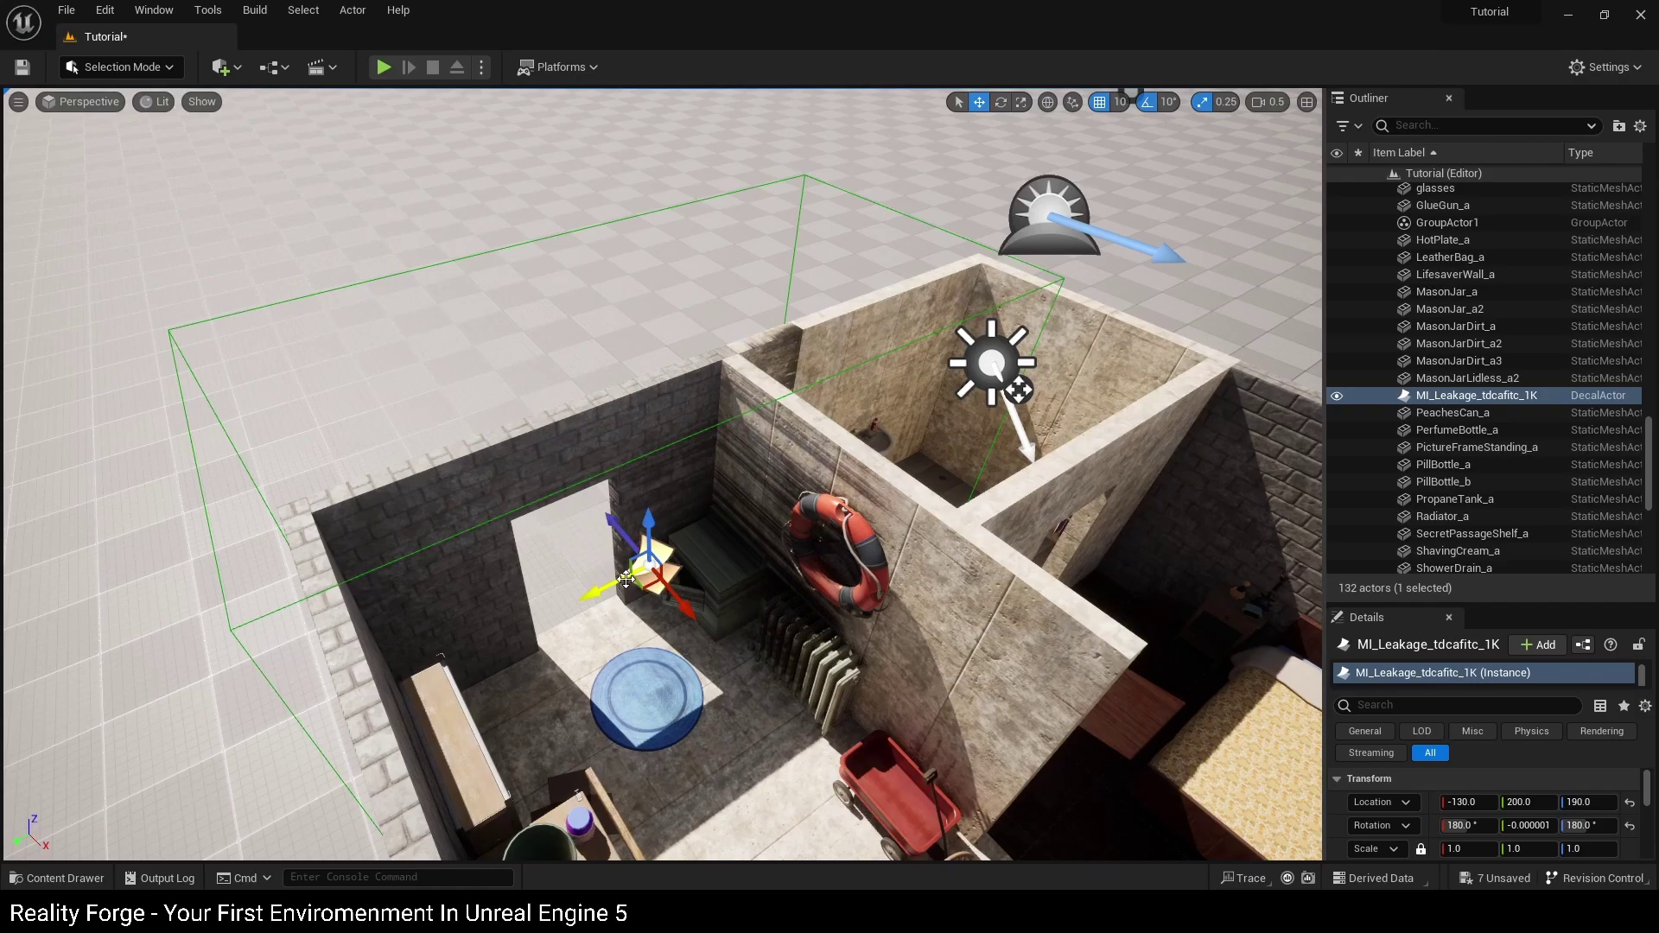
left_click_drag(625, 579, 581, 597)
Set the leakage decal's Decal Size X to 0.5 to reduce its projection depth.
right_click_drag(678, 574, 812, 482)
left_click_drag(1507, 607, 1506, 323)
scroll(1439, 739, "down", 3)
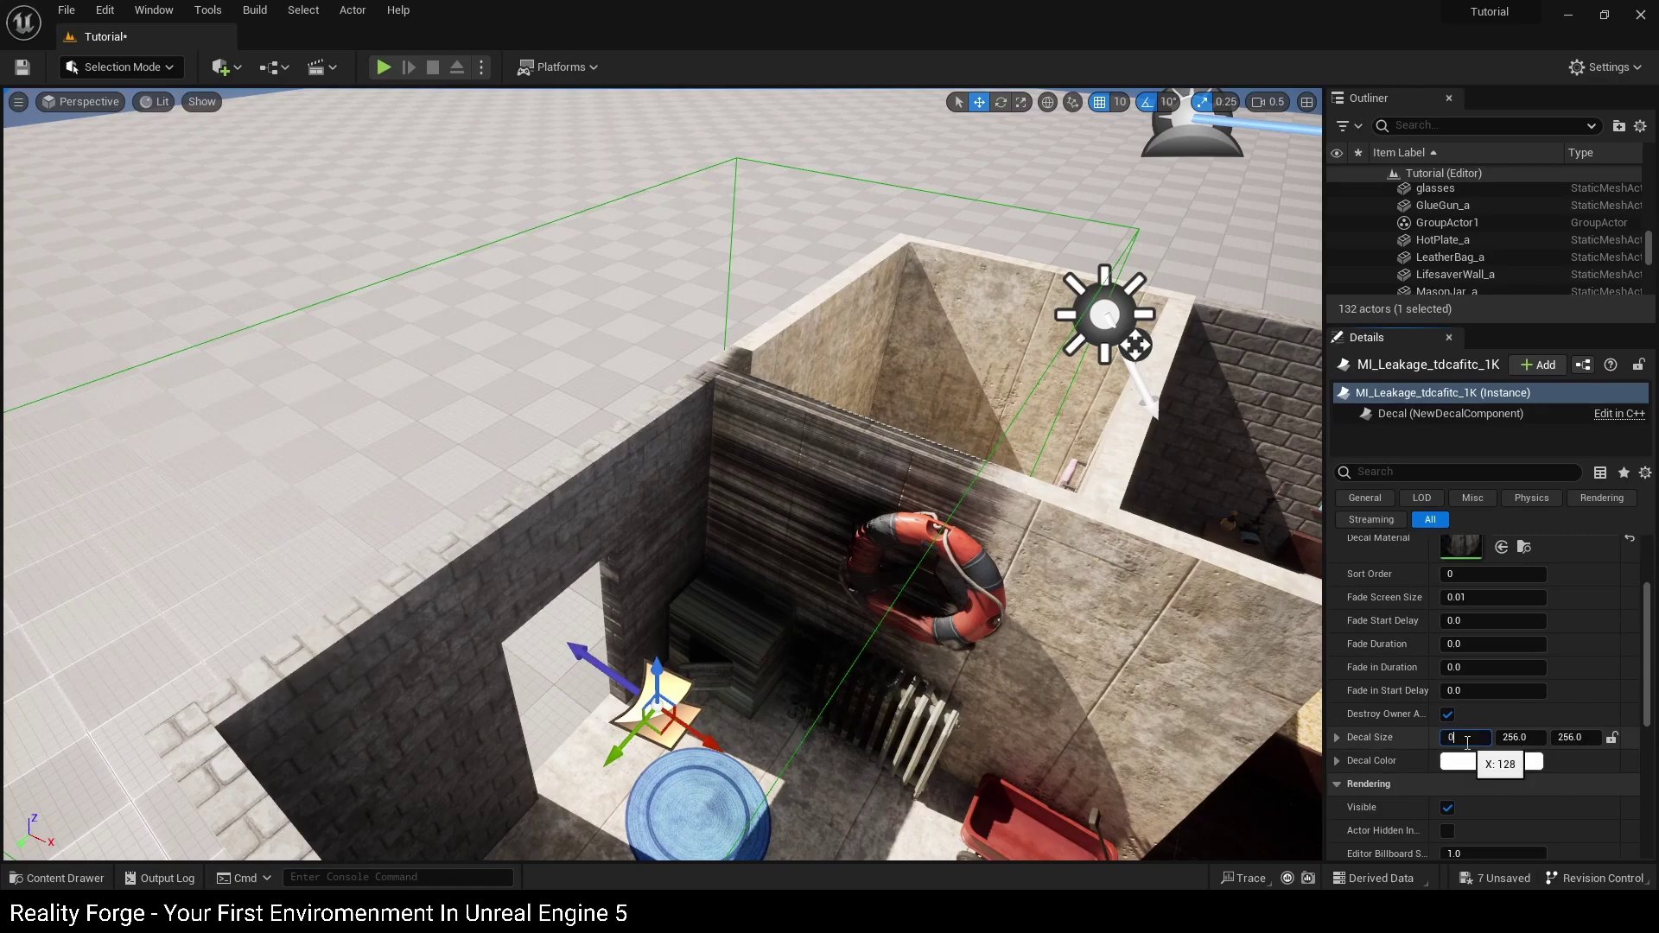
type(".5")
key("Return")
Move the leakage decal back onto the doorway wall at X -230, Y 300, Z 190 and keep it selected.
key("s")
mouse_move(784, 567)
right_mouse_down()
mouse_move(764, 567)
mouse_move(785, 567)
right_mouse_up()
left_click_drag(633, 592, 644, 588)
left_click_drag(755, 652, 584, 615)
key("w")
right_click_drag(610, 609, 522, 470)
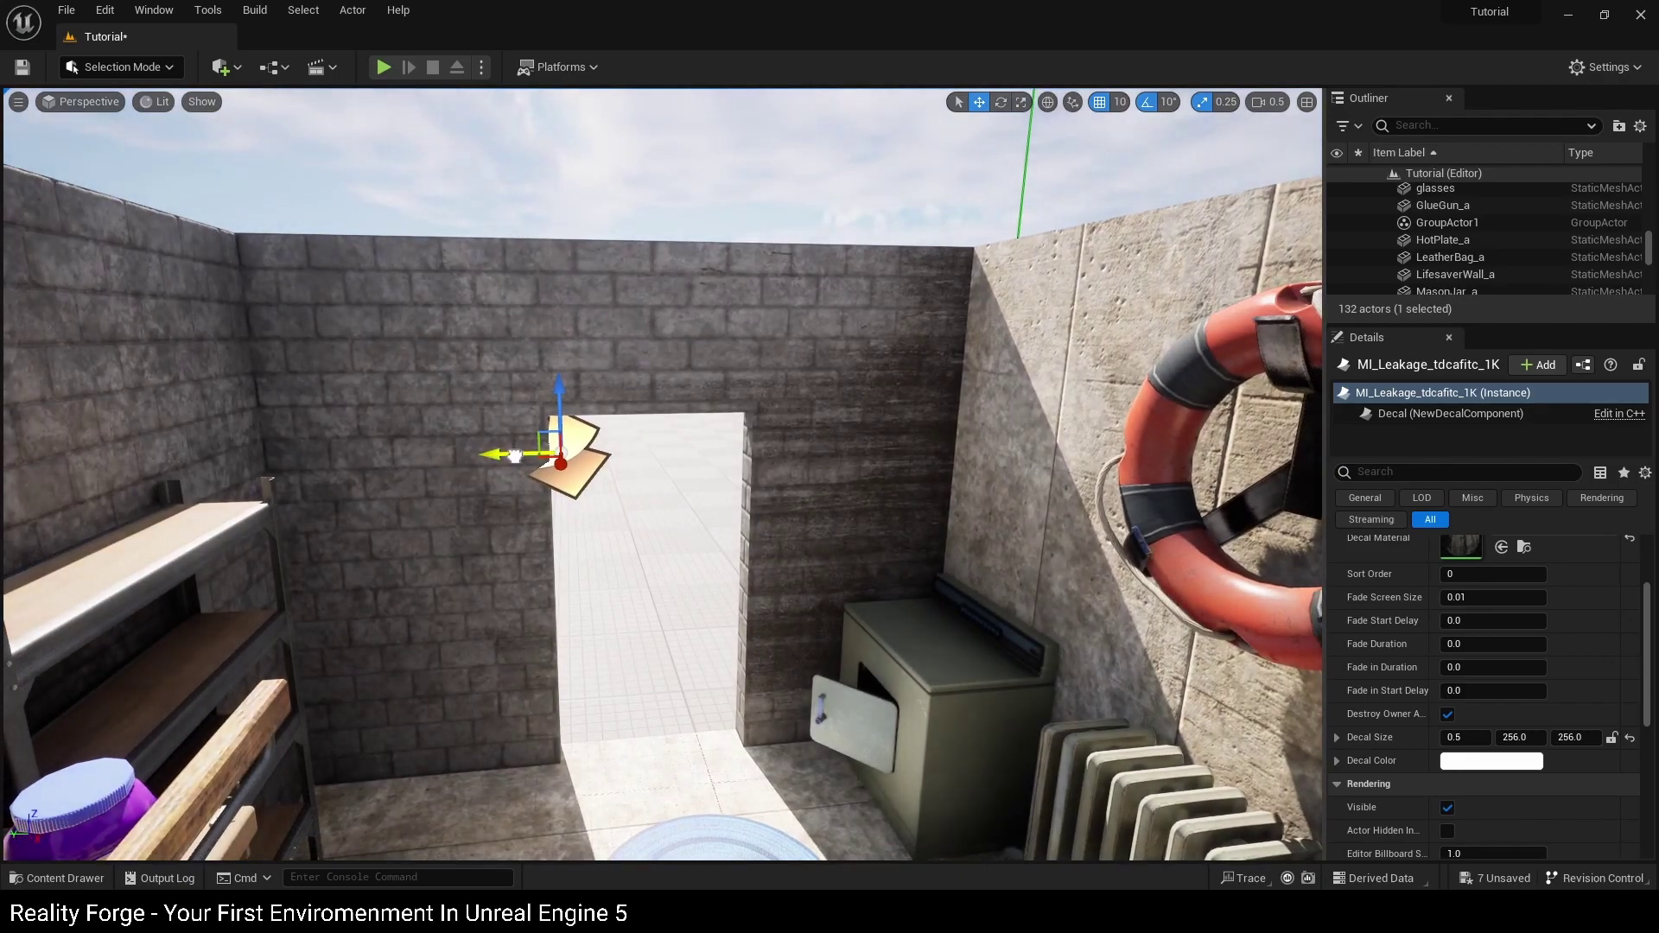
left_click_drag(514, 456, 473, 455)
right_click(499, 431)
key("s")
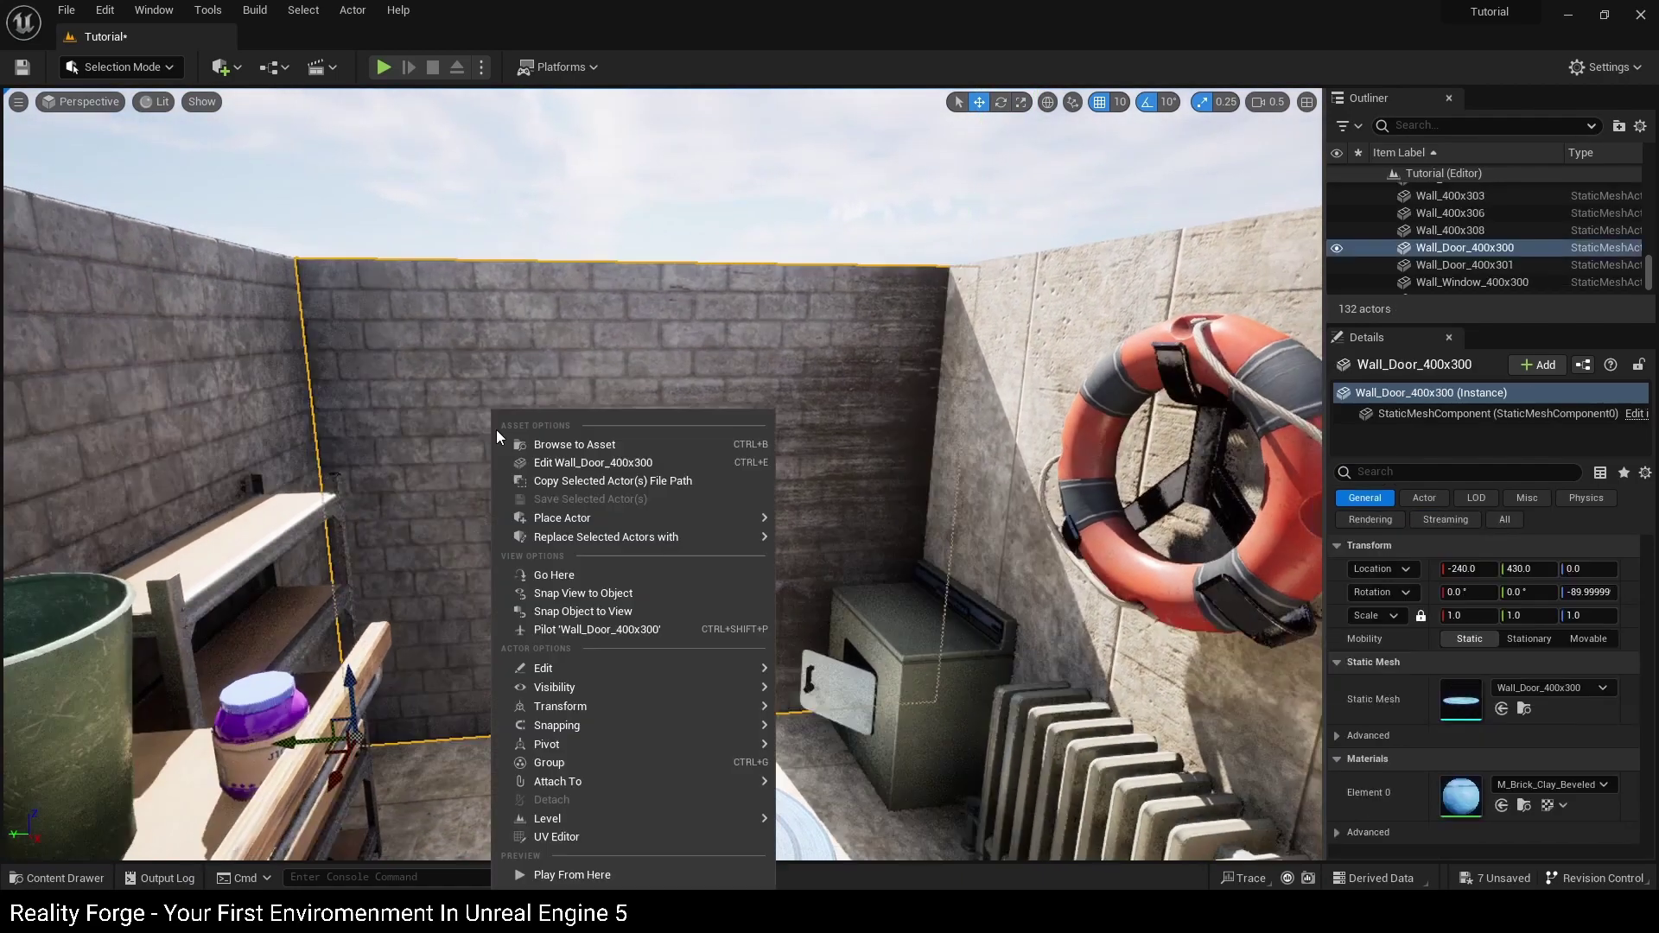
right_click_drag(467, 434, 515, 459)
key("s")
left_click(542, 464)
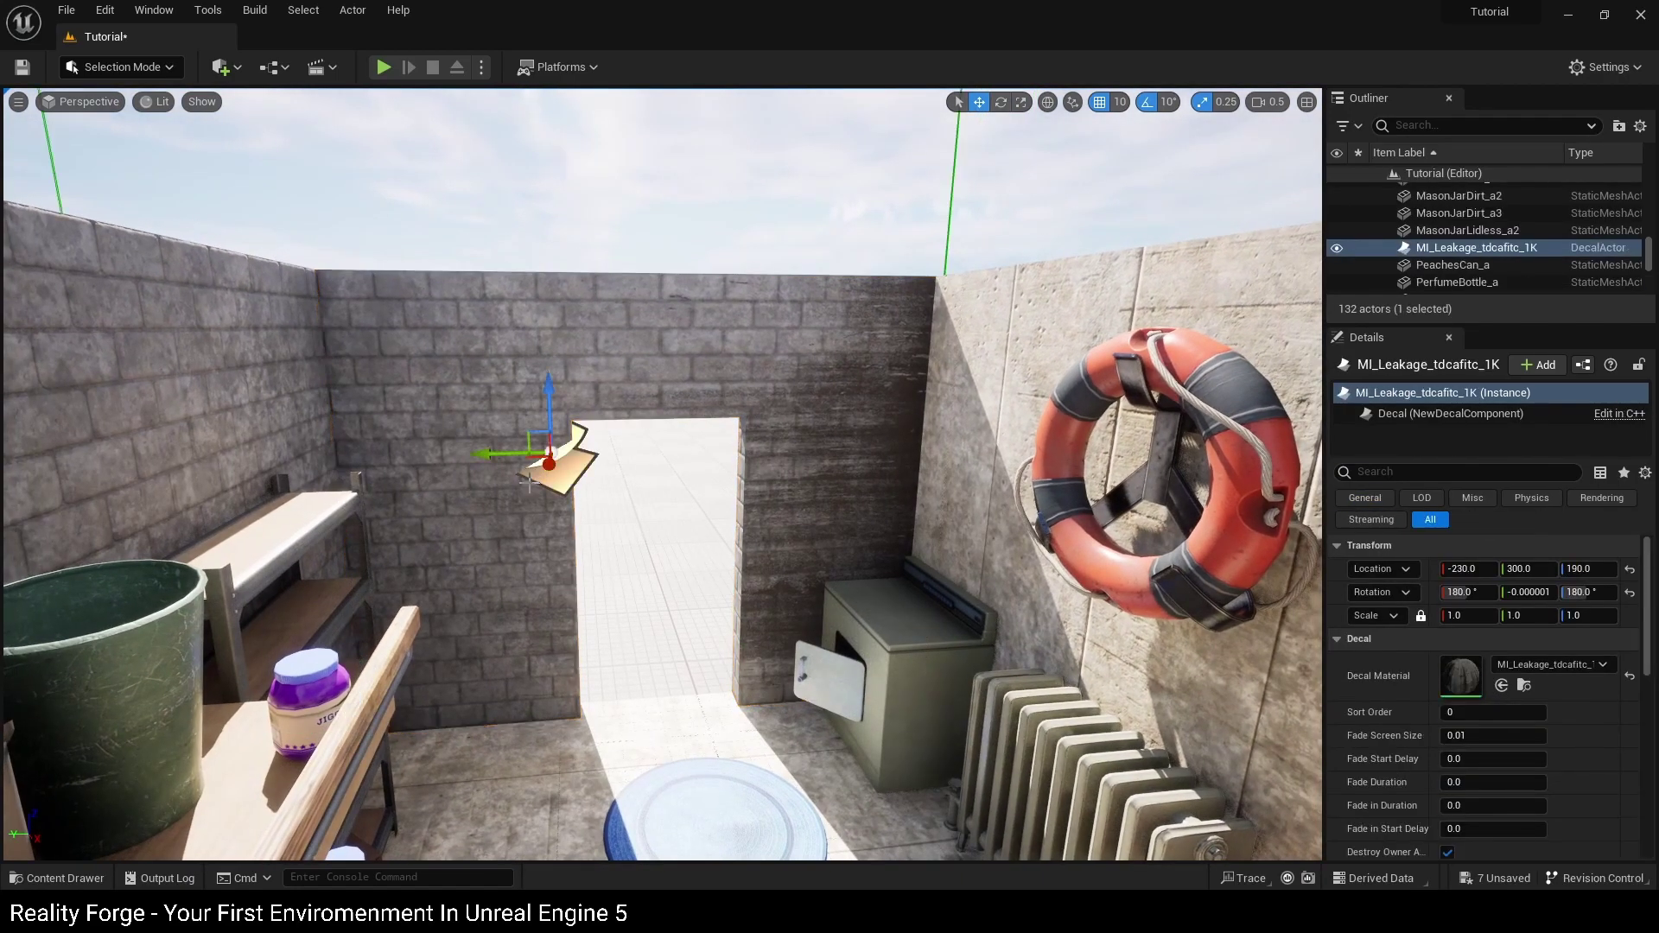
Rotate the leakage decal to 90°, 0°, 180° and move it to Y 260, Z 50 so the stains run down above the doorway.
key("e")
left_click_drag(607, 381, 573, 650)
key("w")
key("s")
right_click_drag(580, 597, 644, 574)
key("w")
key("ctrl+space")
key("alt+Left")
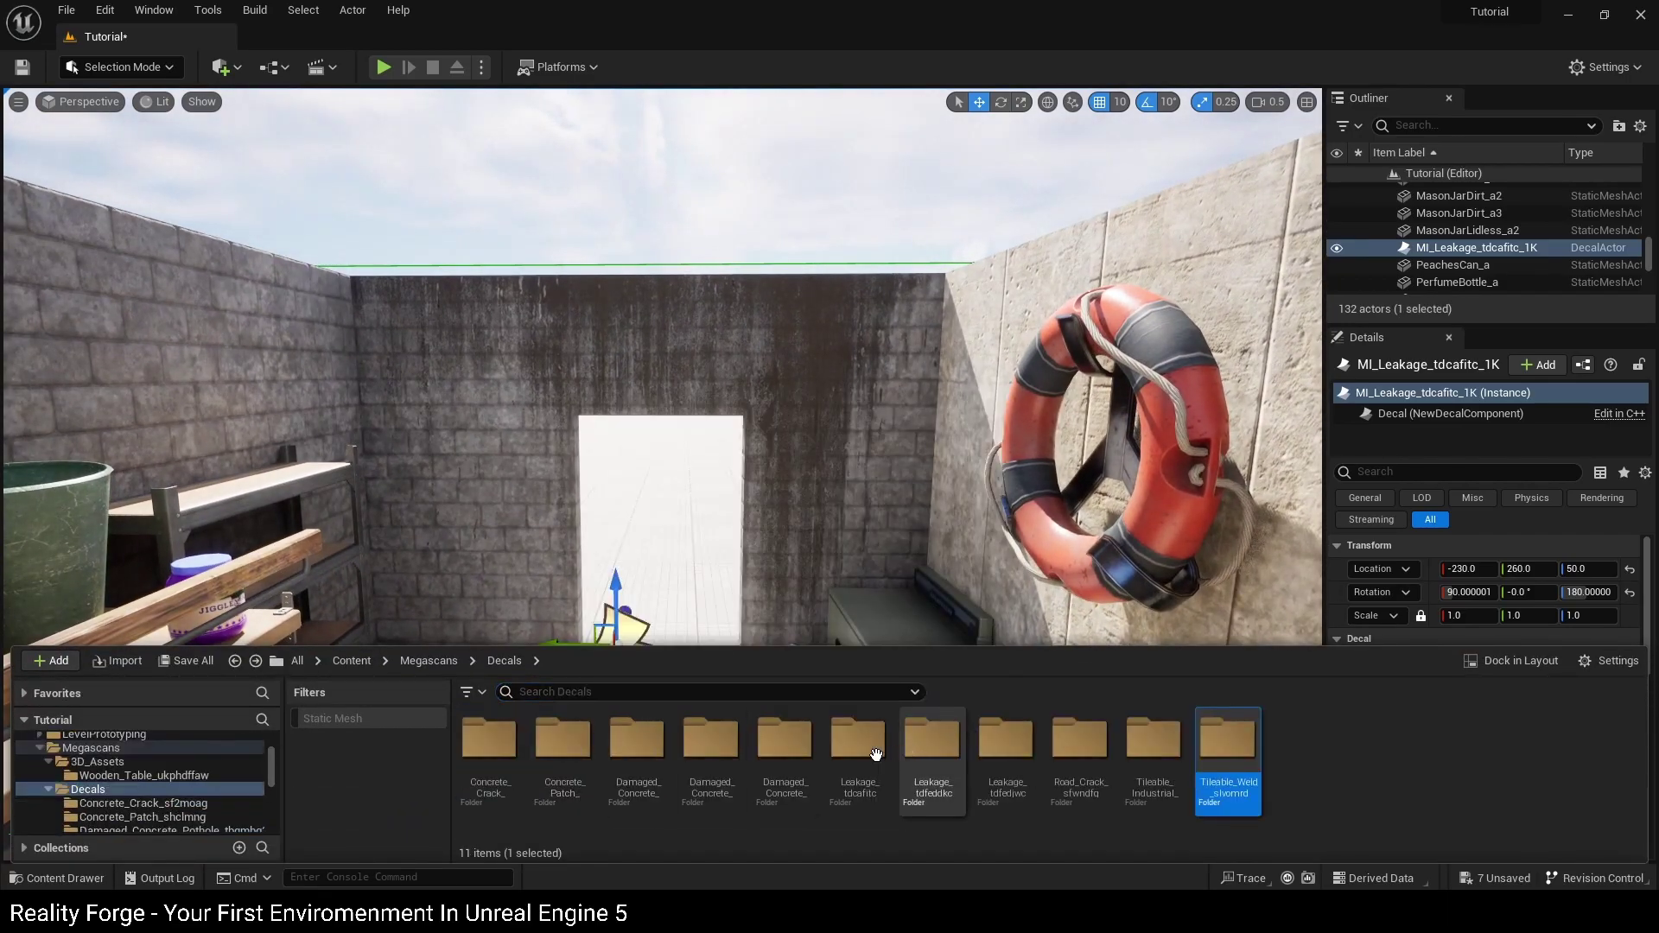
double_click(857, 756)
left_click(495, 752)
key("ctrl+space")
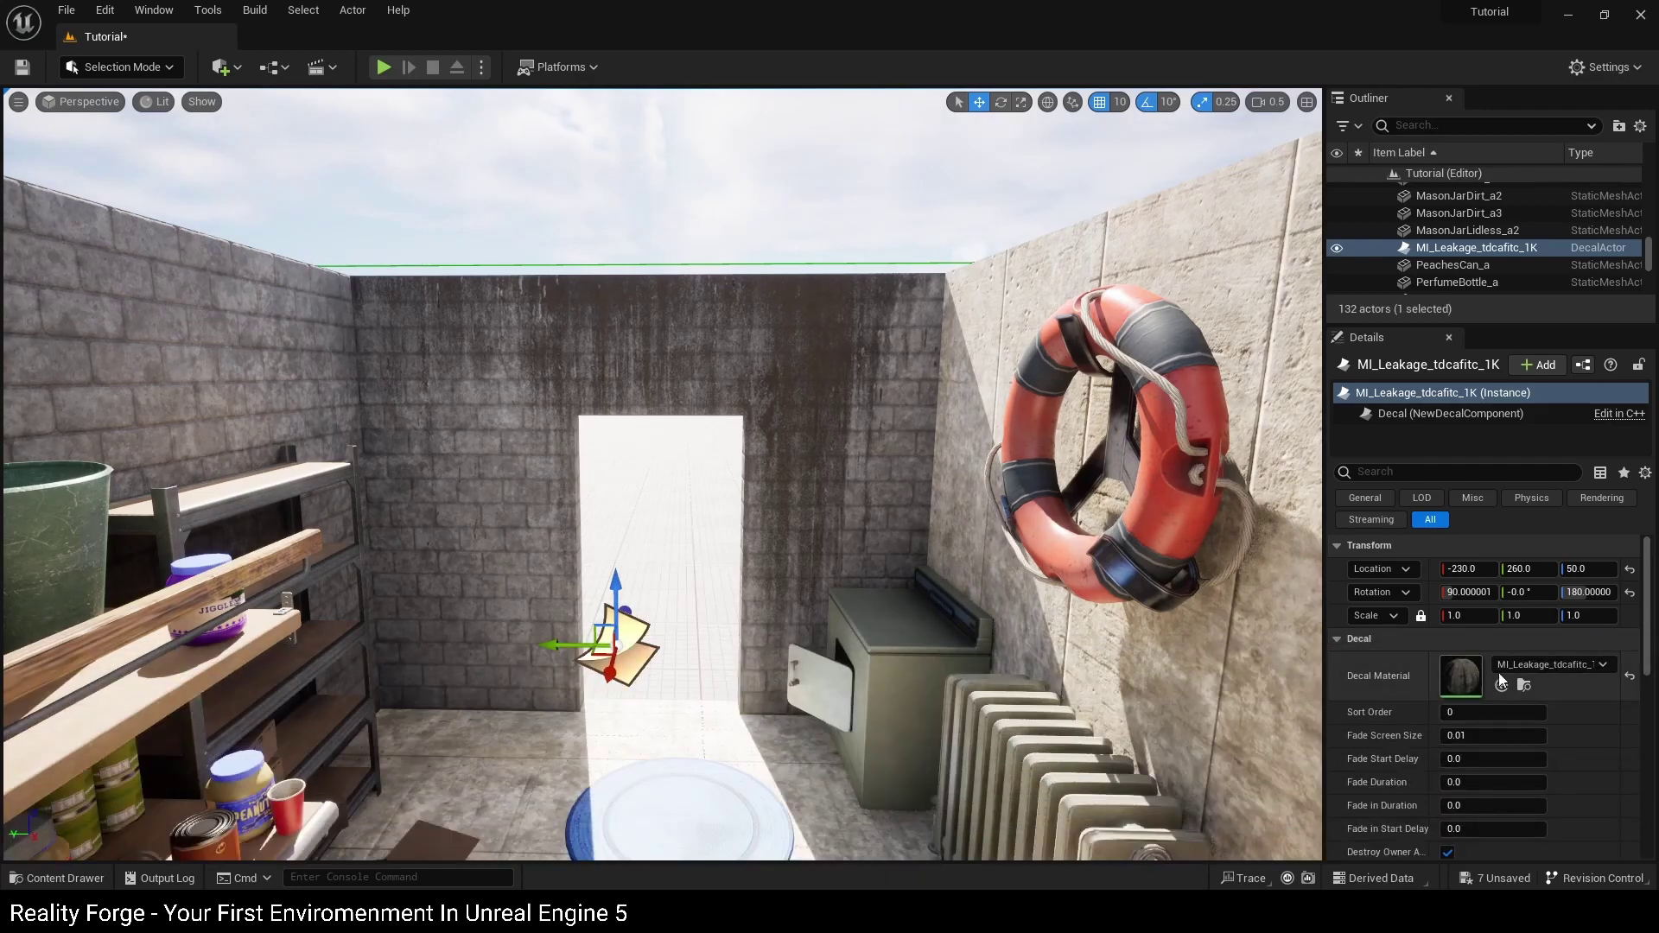
Replace the doorway wall decal's material with MI_Leakage_tdfeddkc_1K and shift the decal to Y 230.
key("ctrl+space")
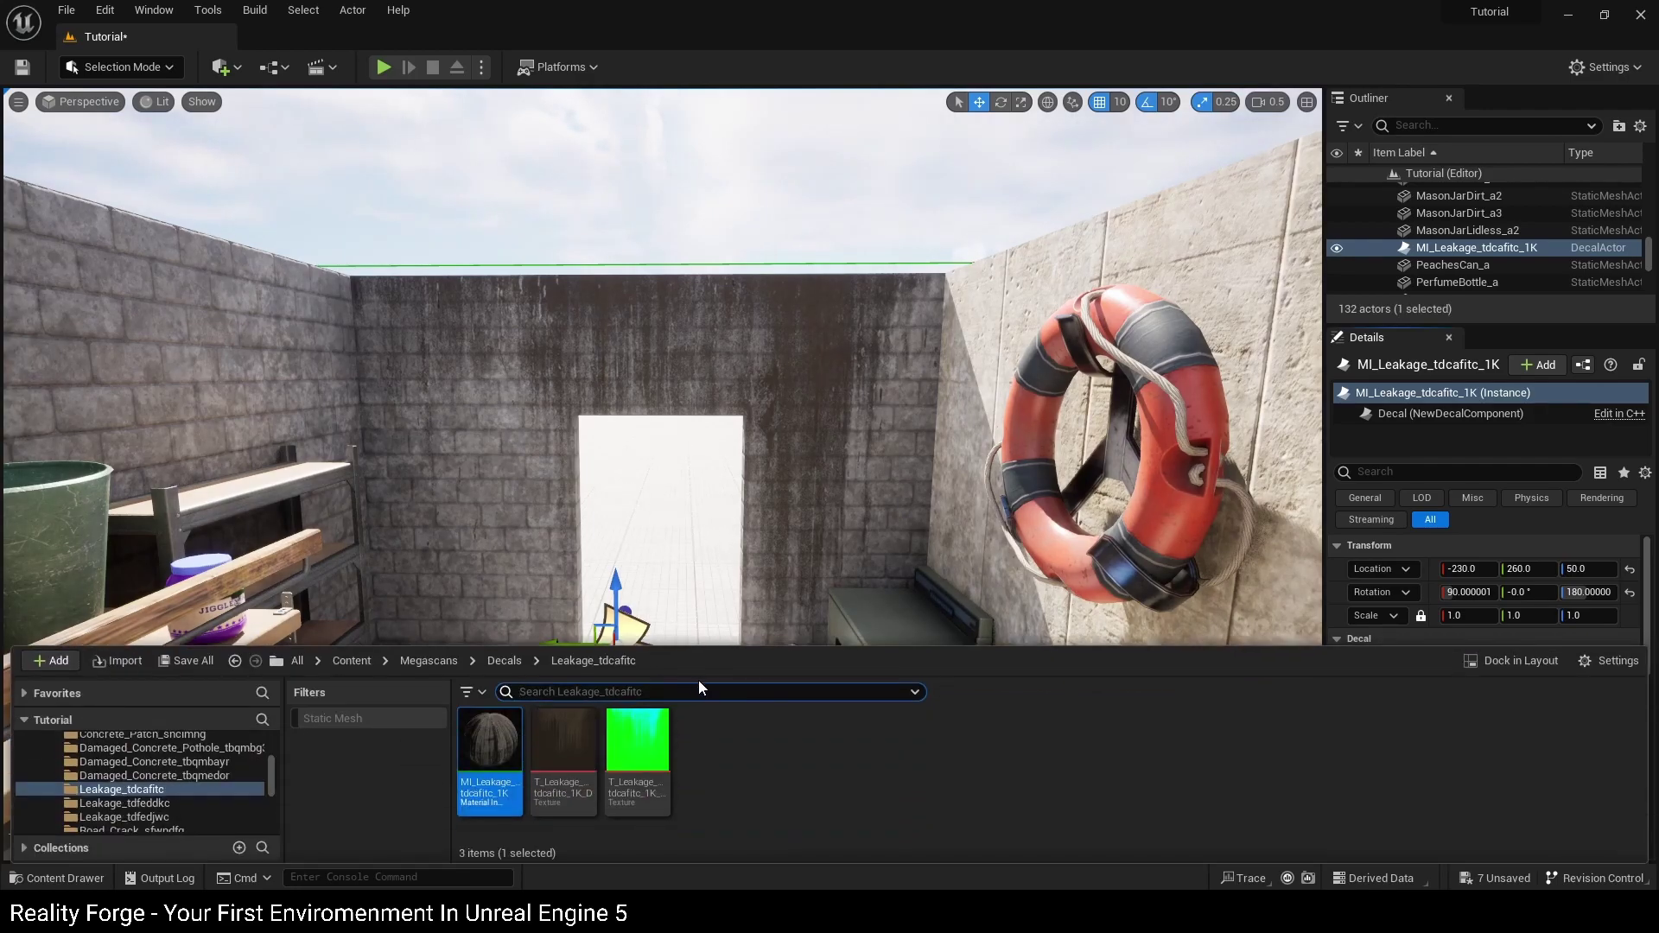
left_click(504, 661)
double_click(933, 760)
left_click(490, 741)
key("ctrl+space")
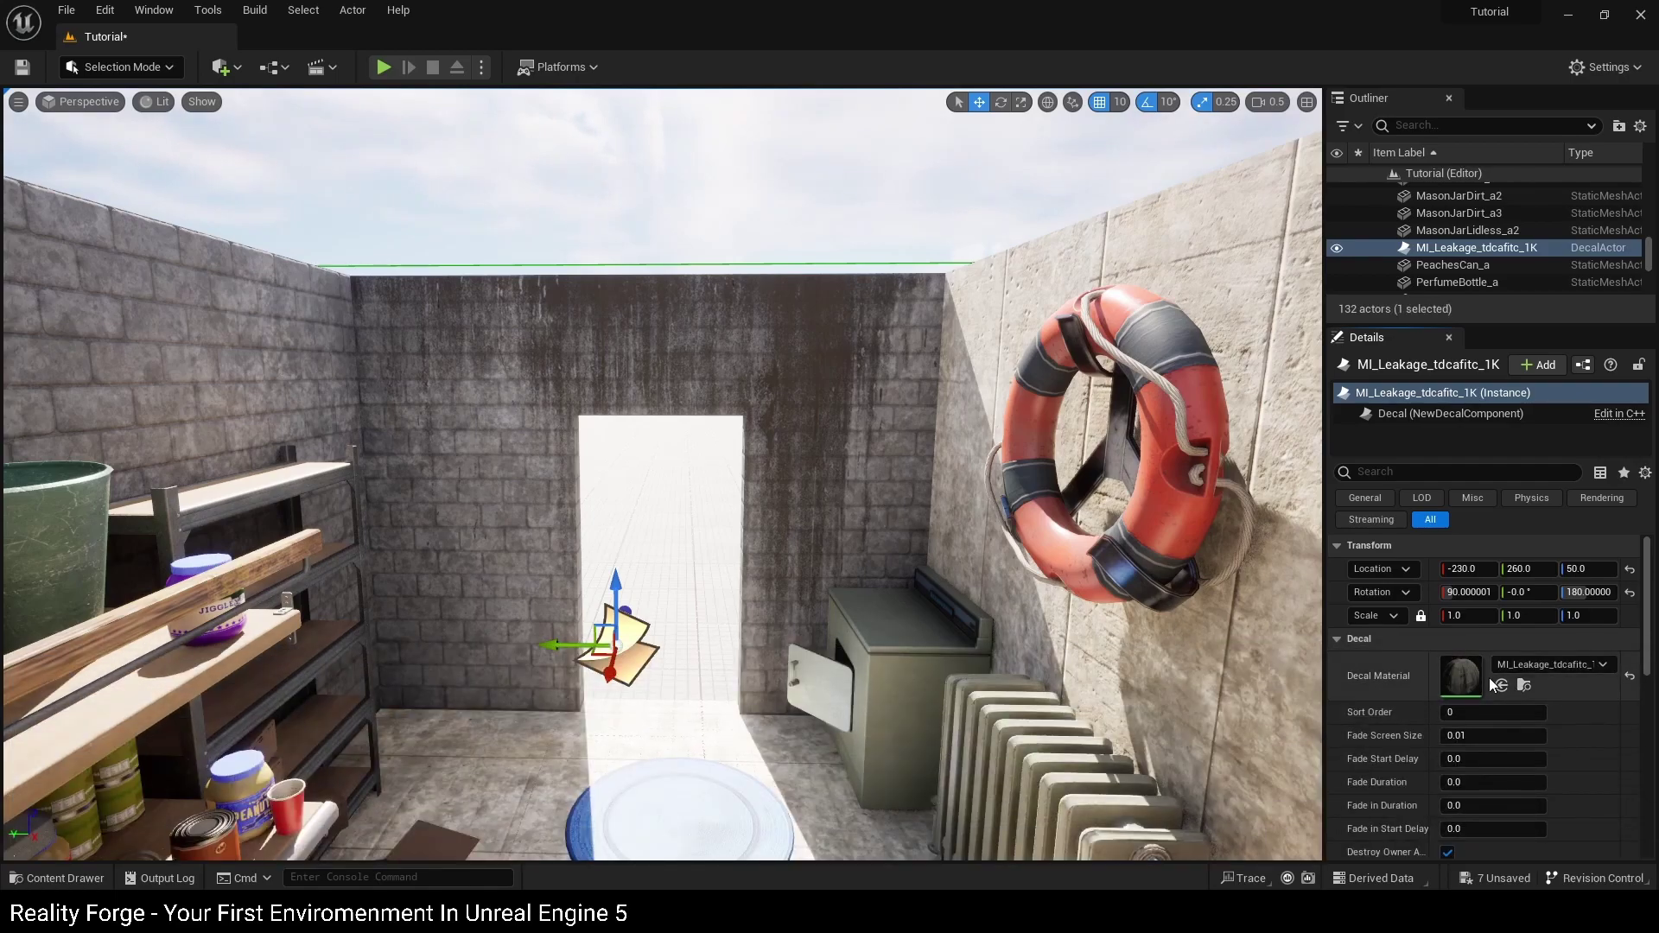
left_click(1501, 685)
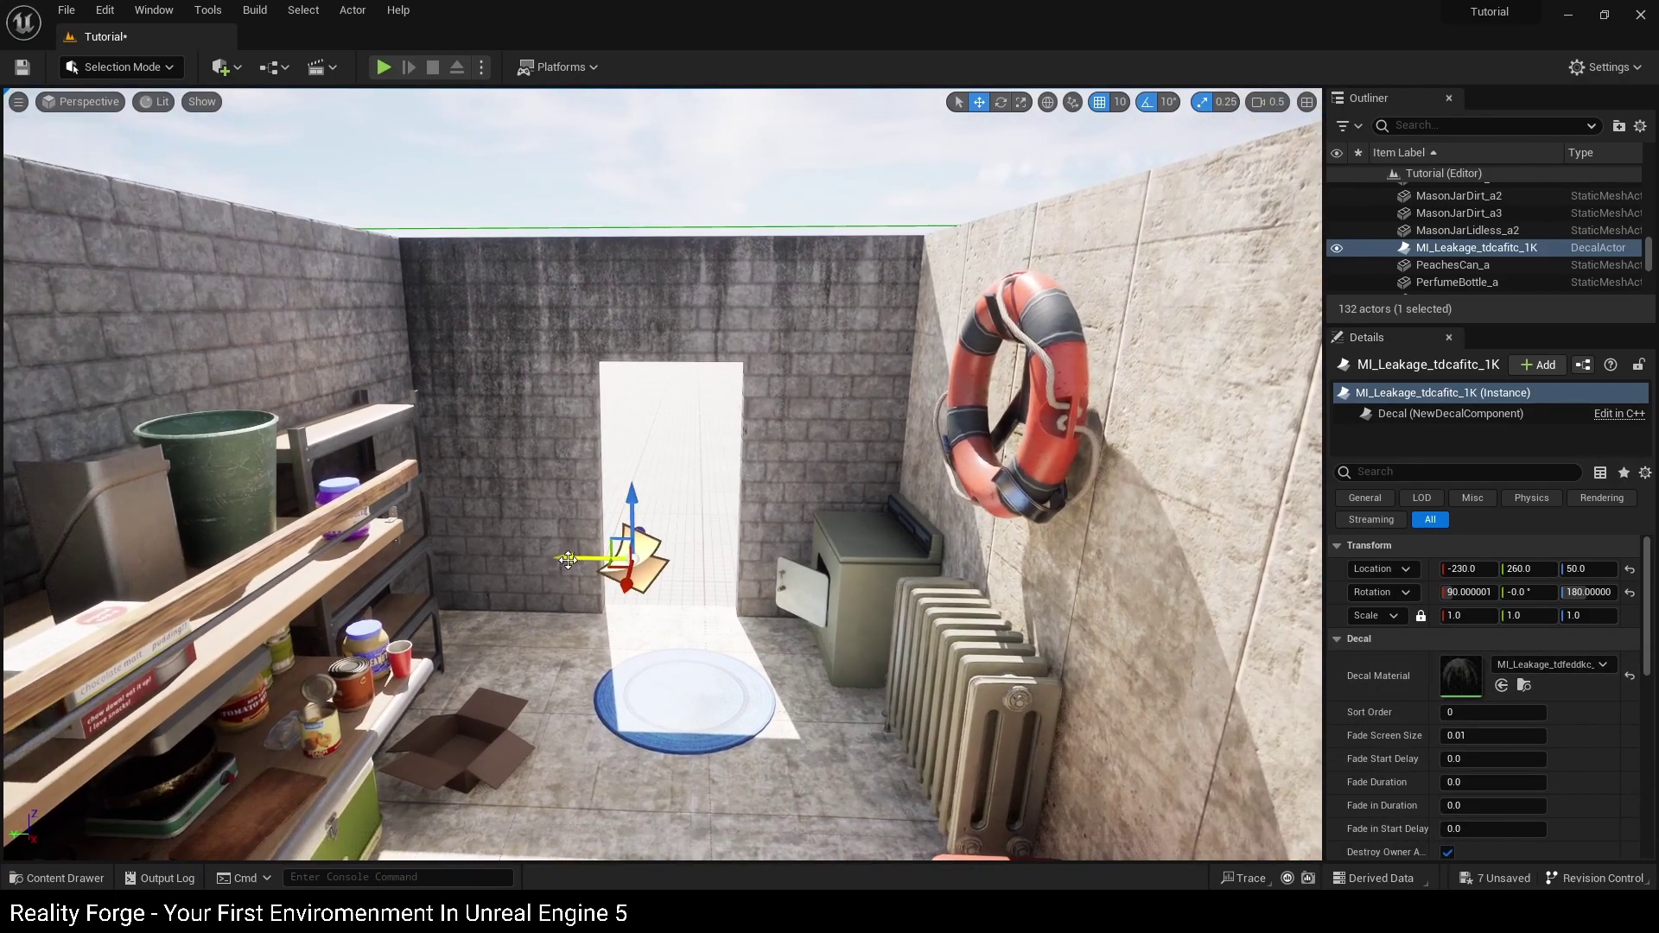
left_click_drag(557, 556, 605, 556)
Duplicate the doorway decal, turn the copy to 90°, 0°, 90°, and place it on the shelf wall at X 20, Y 430.
key("s")
right_click_drag(770, 578, 770, 578)
key("e")
left_click_drag(801, 567, 892, 543, "alt")
key("w")
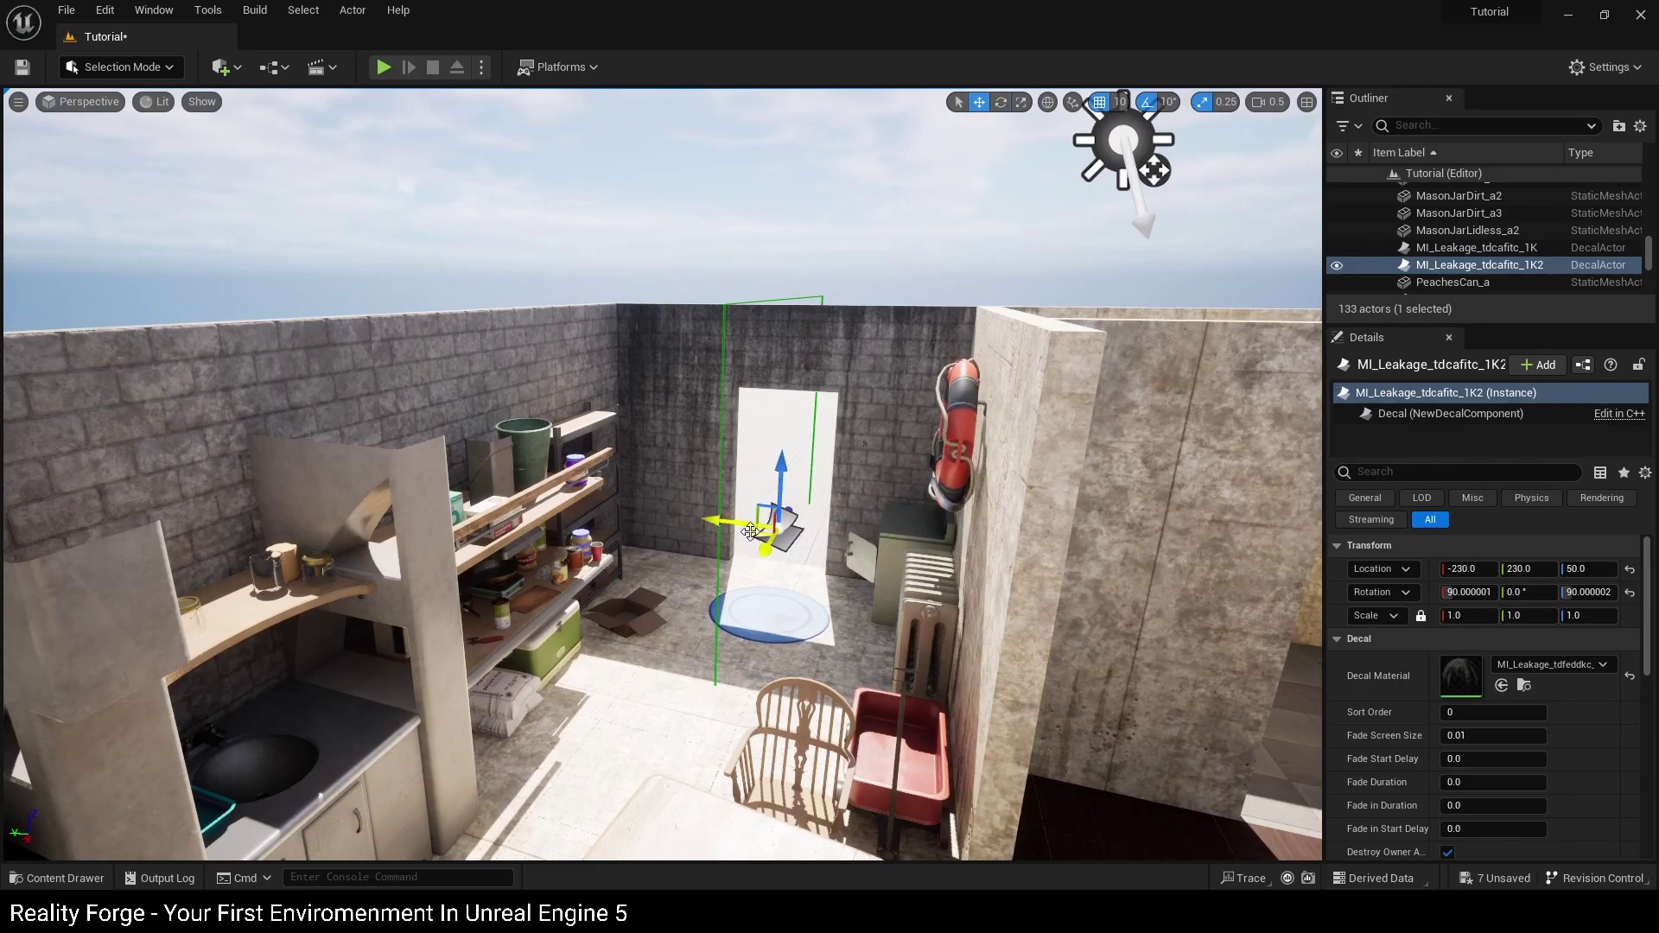
left_click_drag(751, 523, 590, 486)
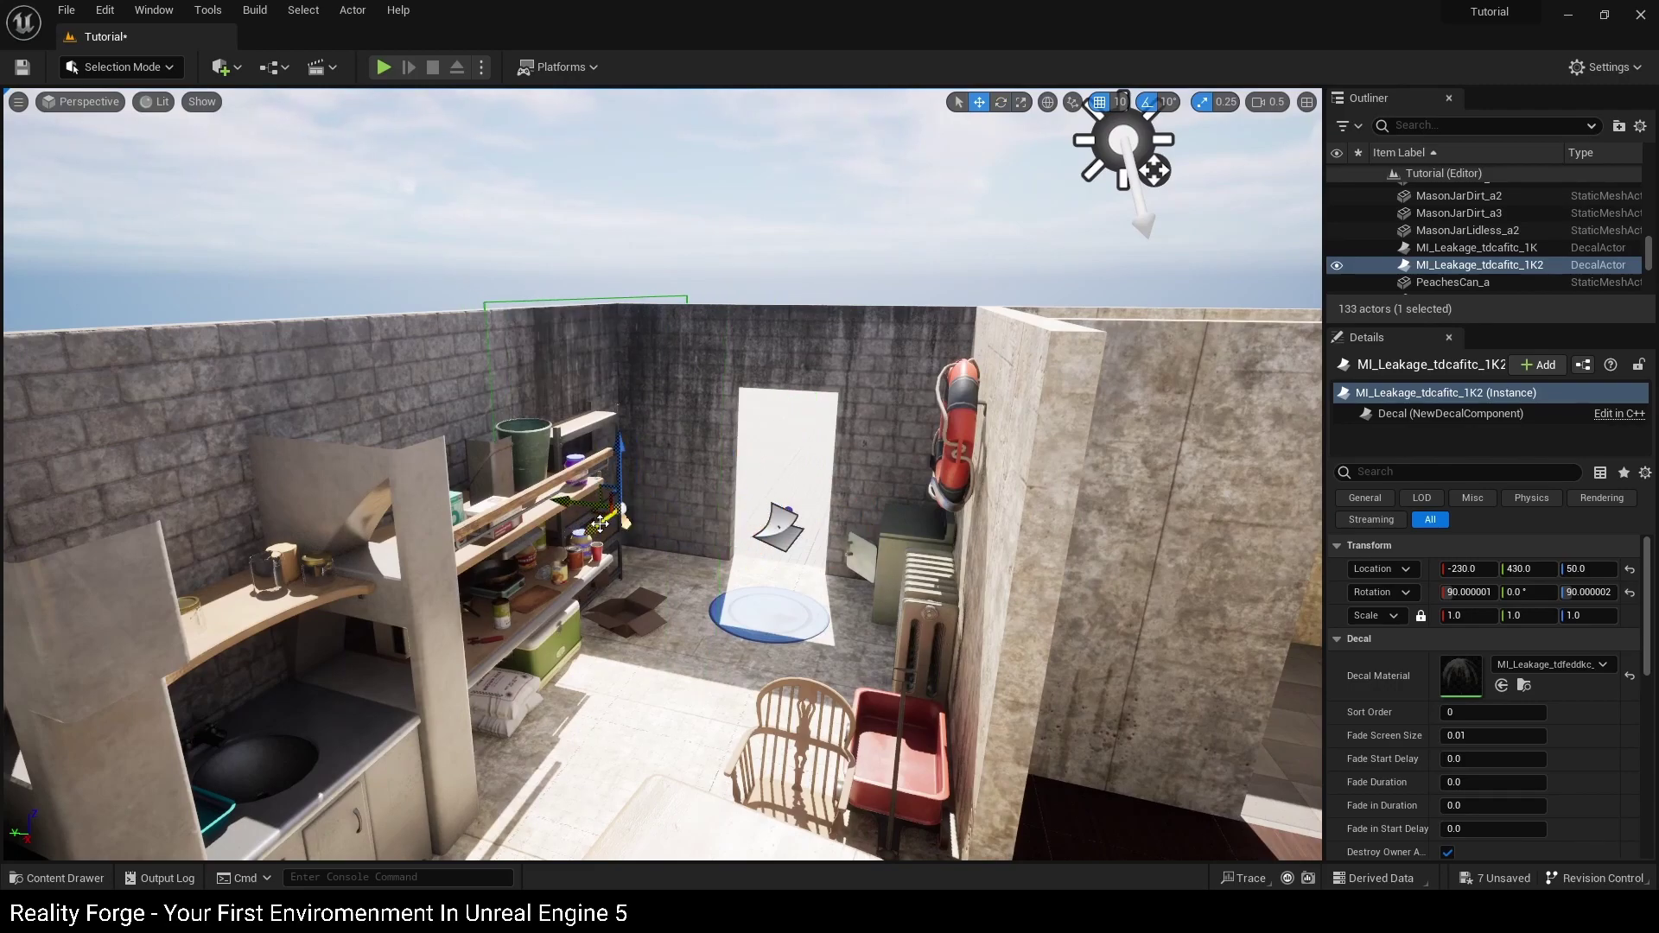
left_click_drag(600, 525, 464, 584)
key("f")
Assign the MI_Leakage_tdfedjwc material to the shelf wall decal and duplicate the decal along the wall to X 330.
key("ctrl+space")
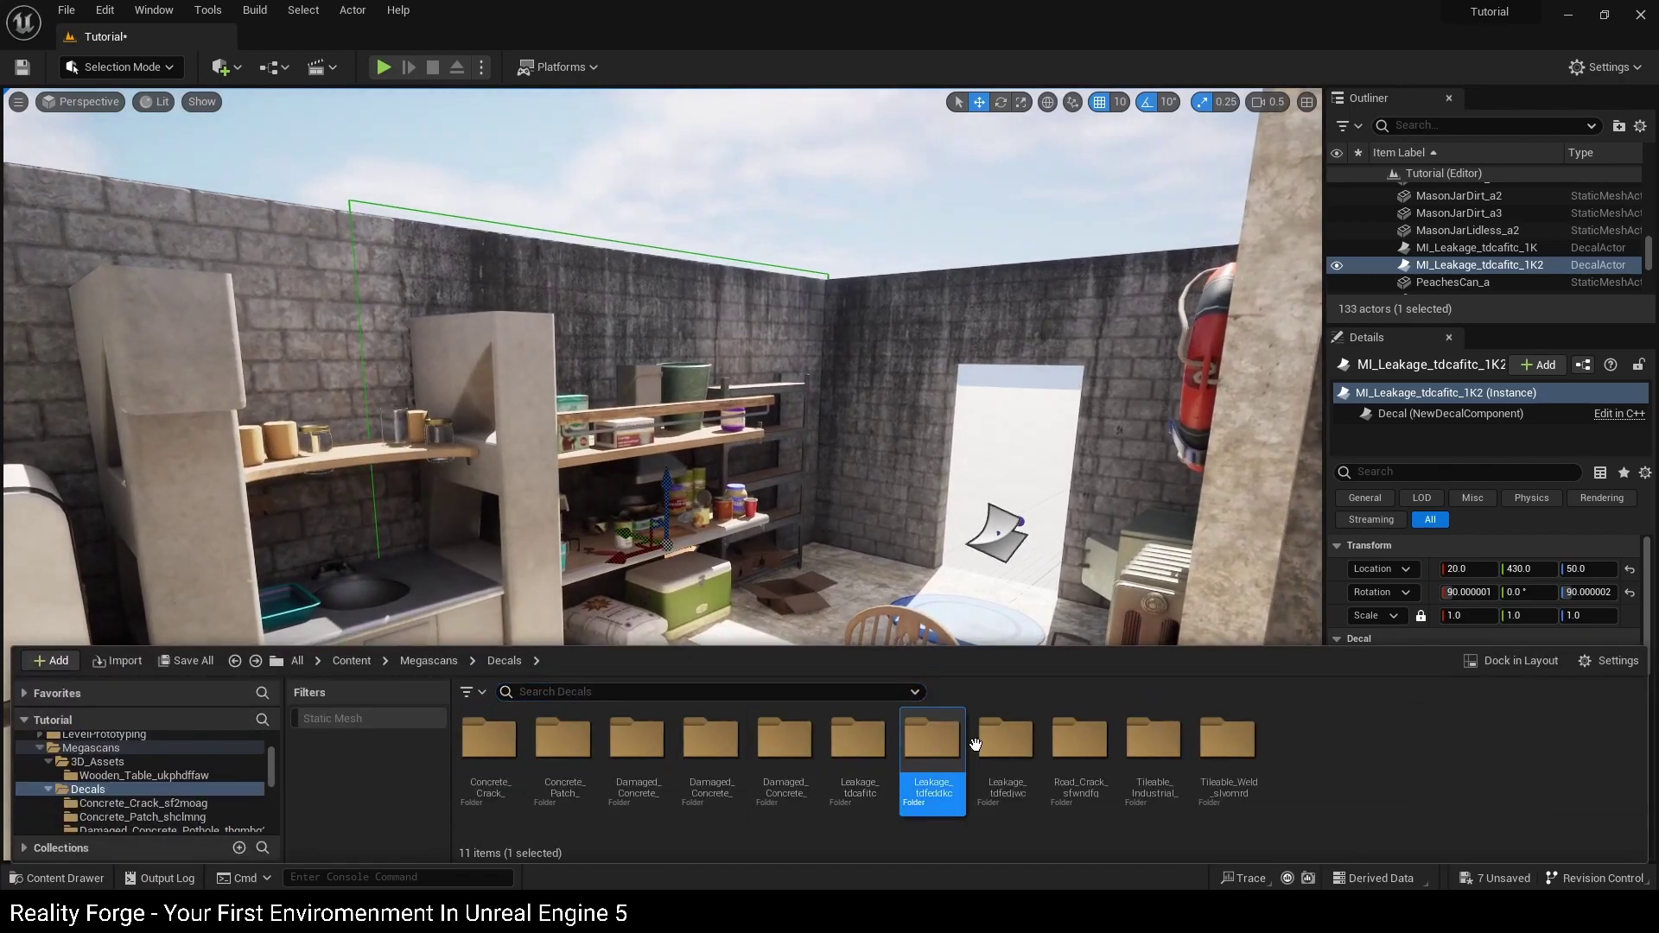
double_click(992, 745)
key("ctrl+space")
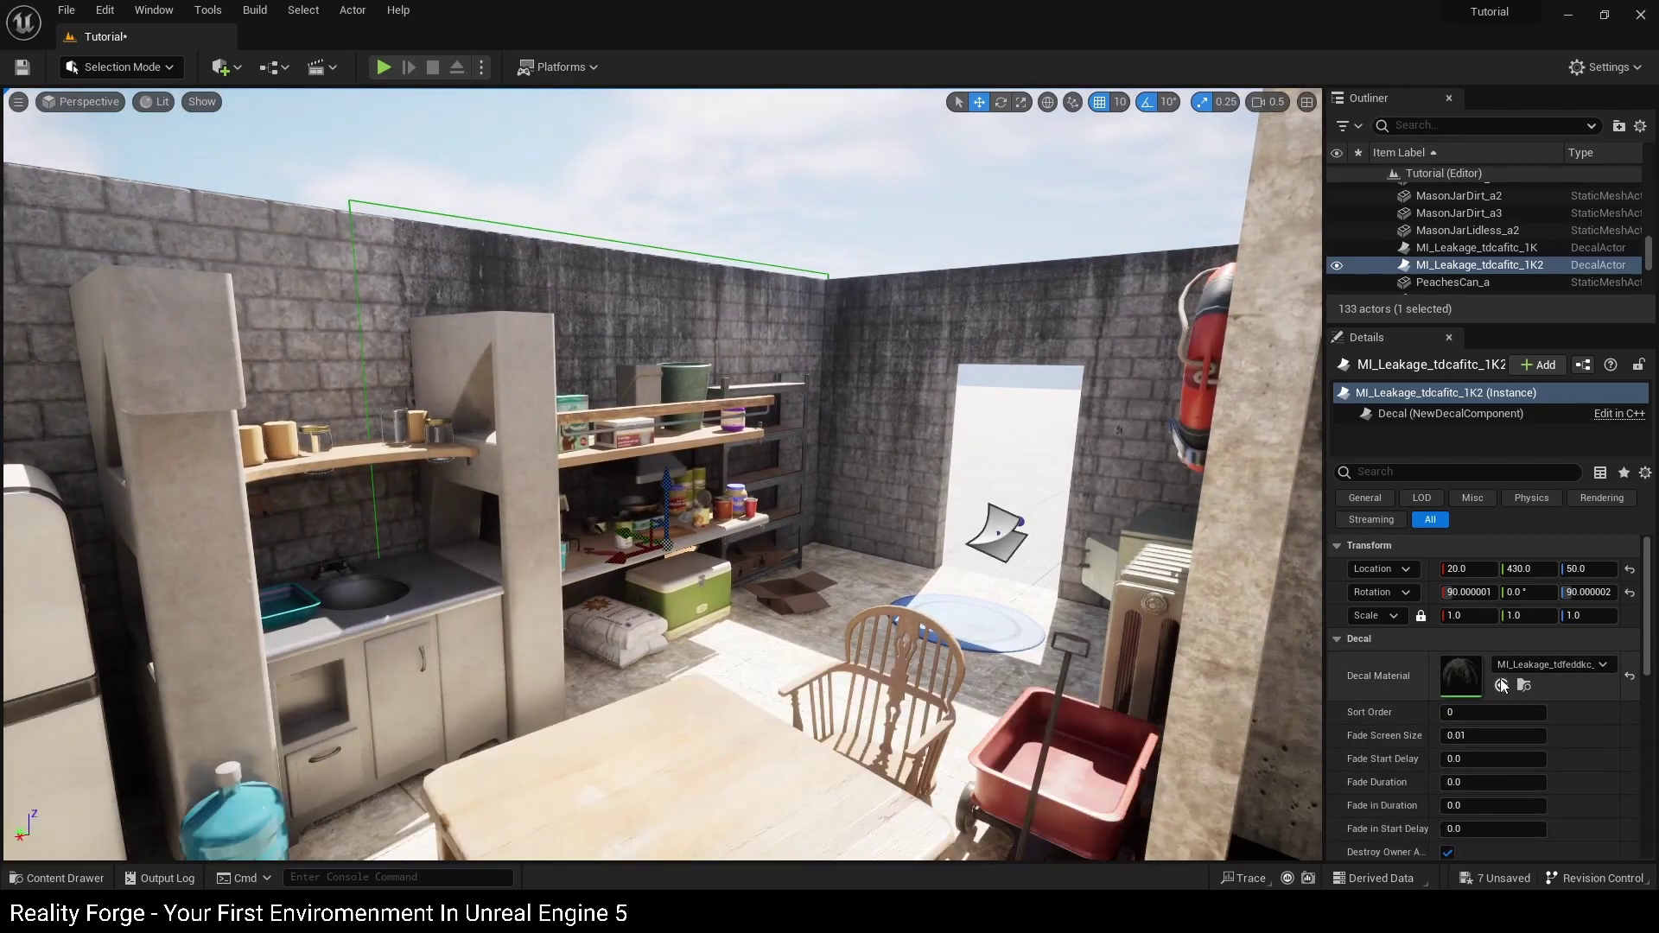
left_click(1502, 685)
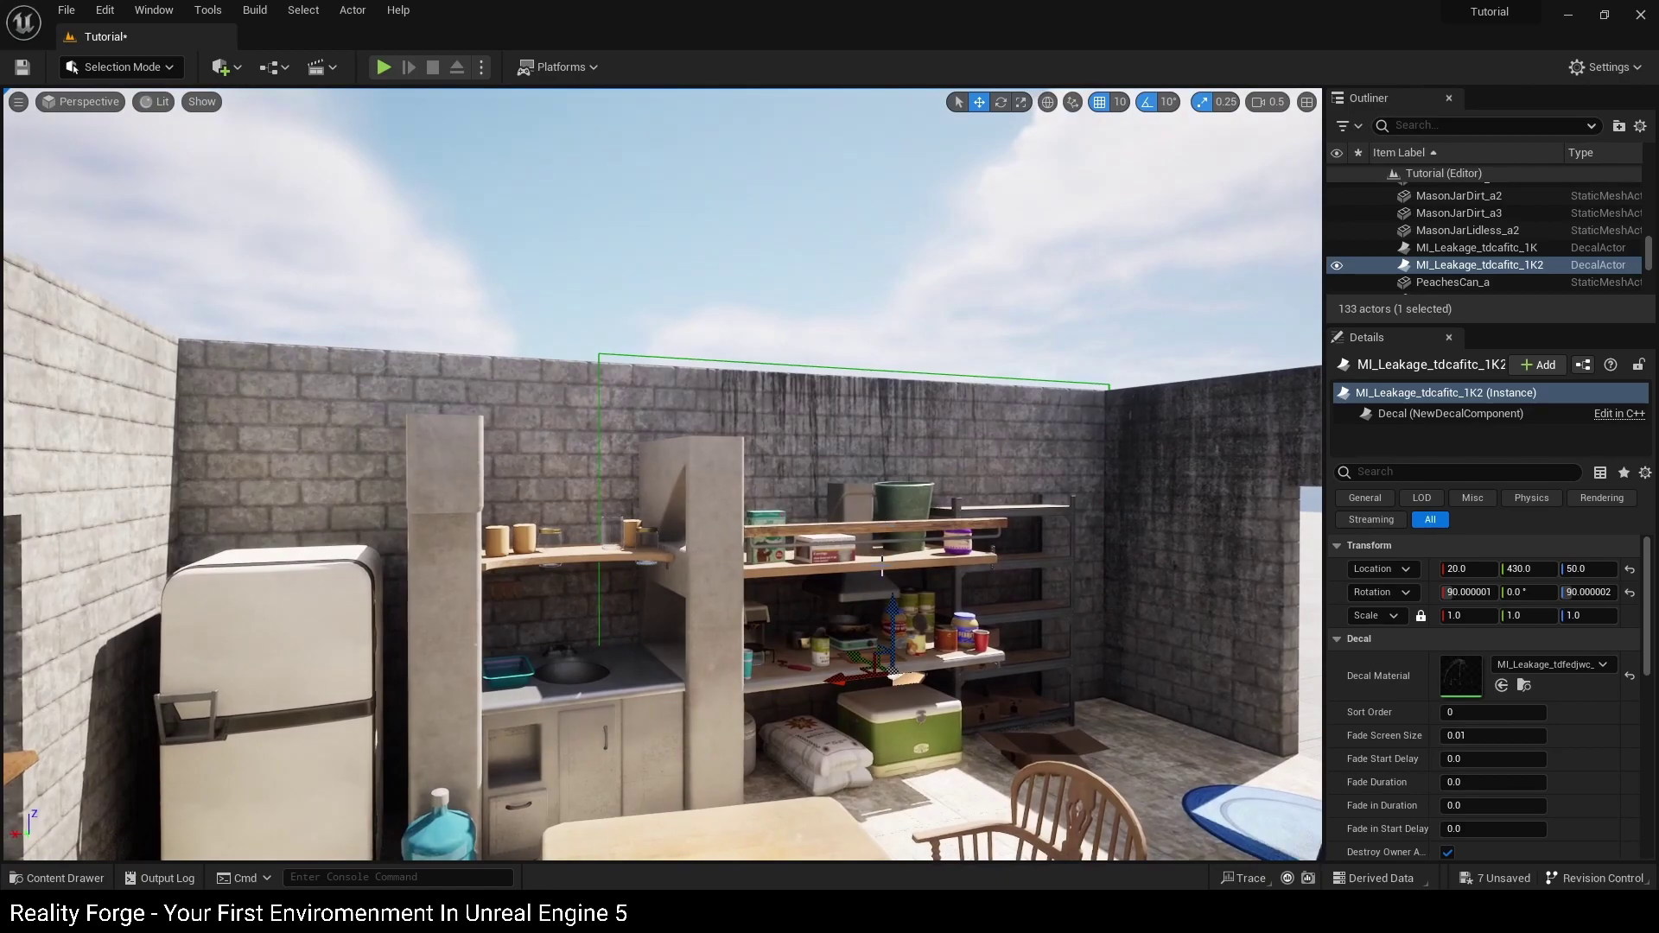
right_click_drag(876, 495, 915, 560)
left_click_drag(818, 610, 431, 618, "alt")
Assign the MI_Leakage_tdfeddkc_1K material to the duplicated decal above the kitchen sink.
key("ctrl+space")
key("alt+Left")
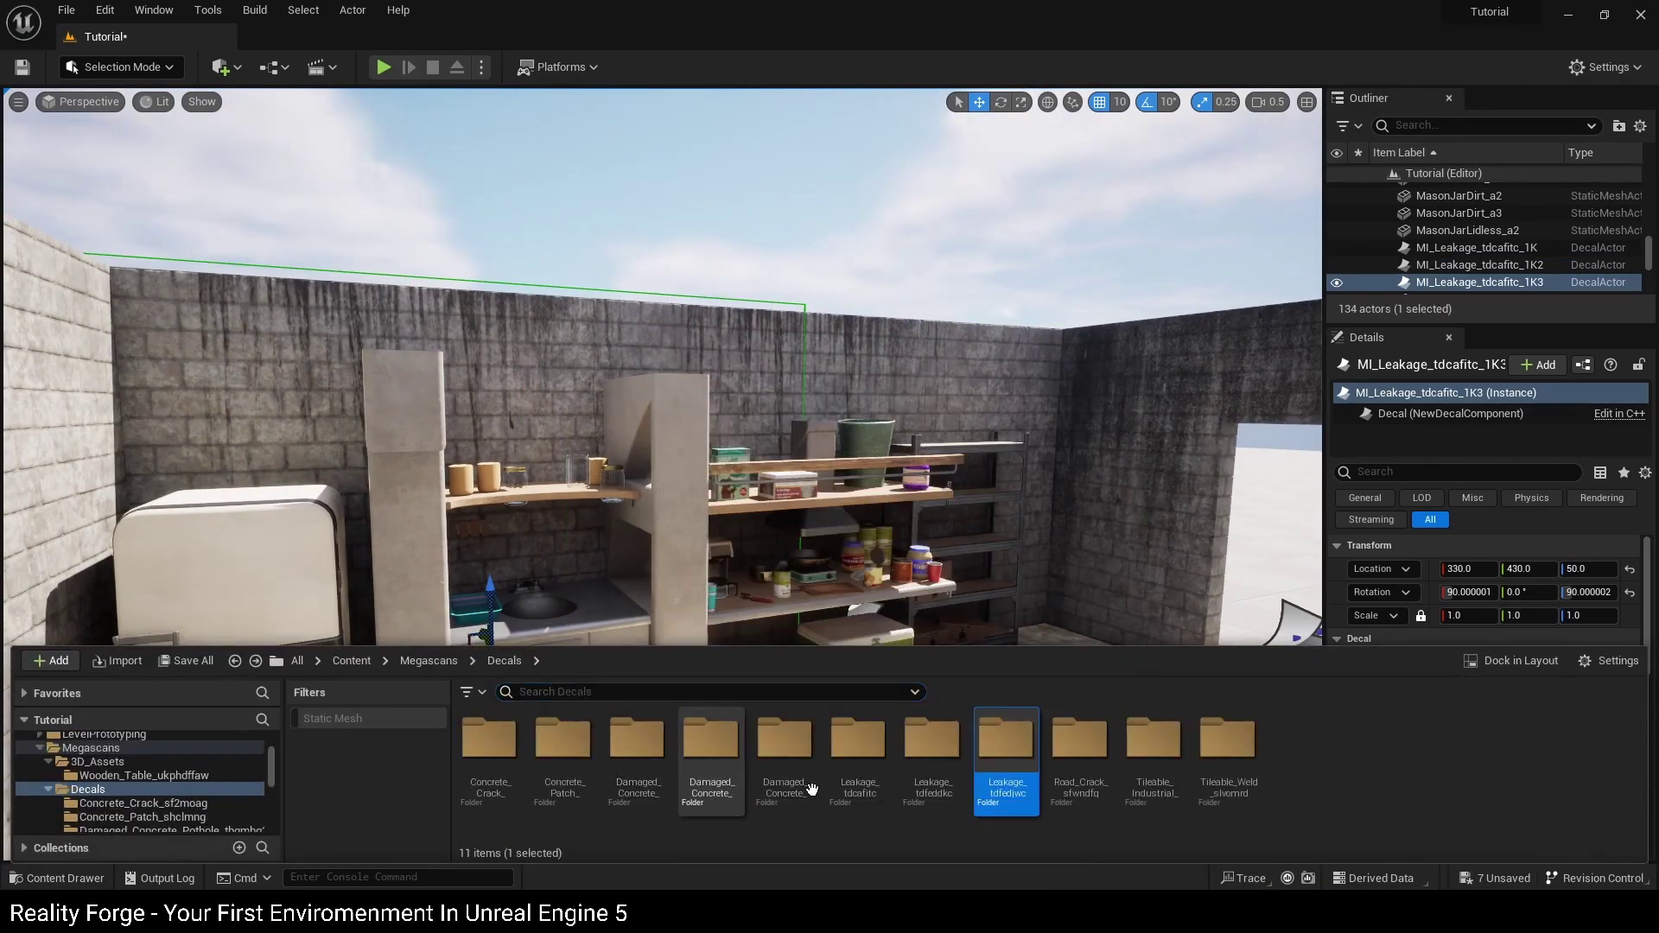
double_click(932, 742)
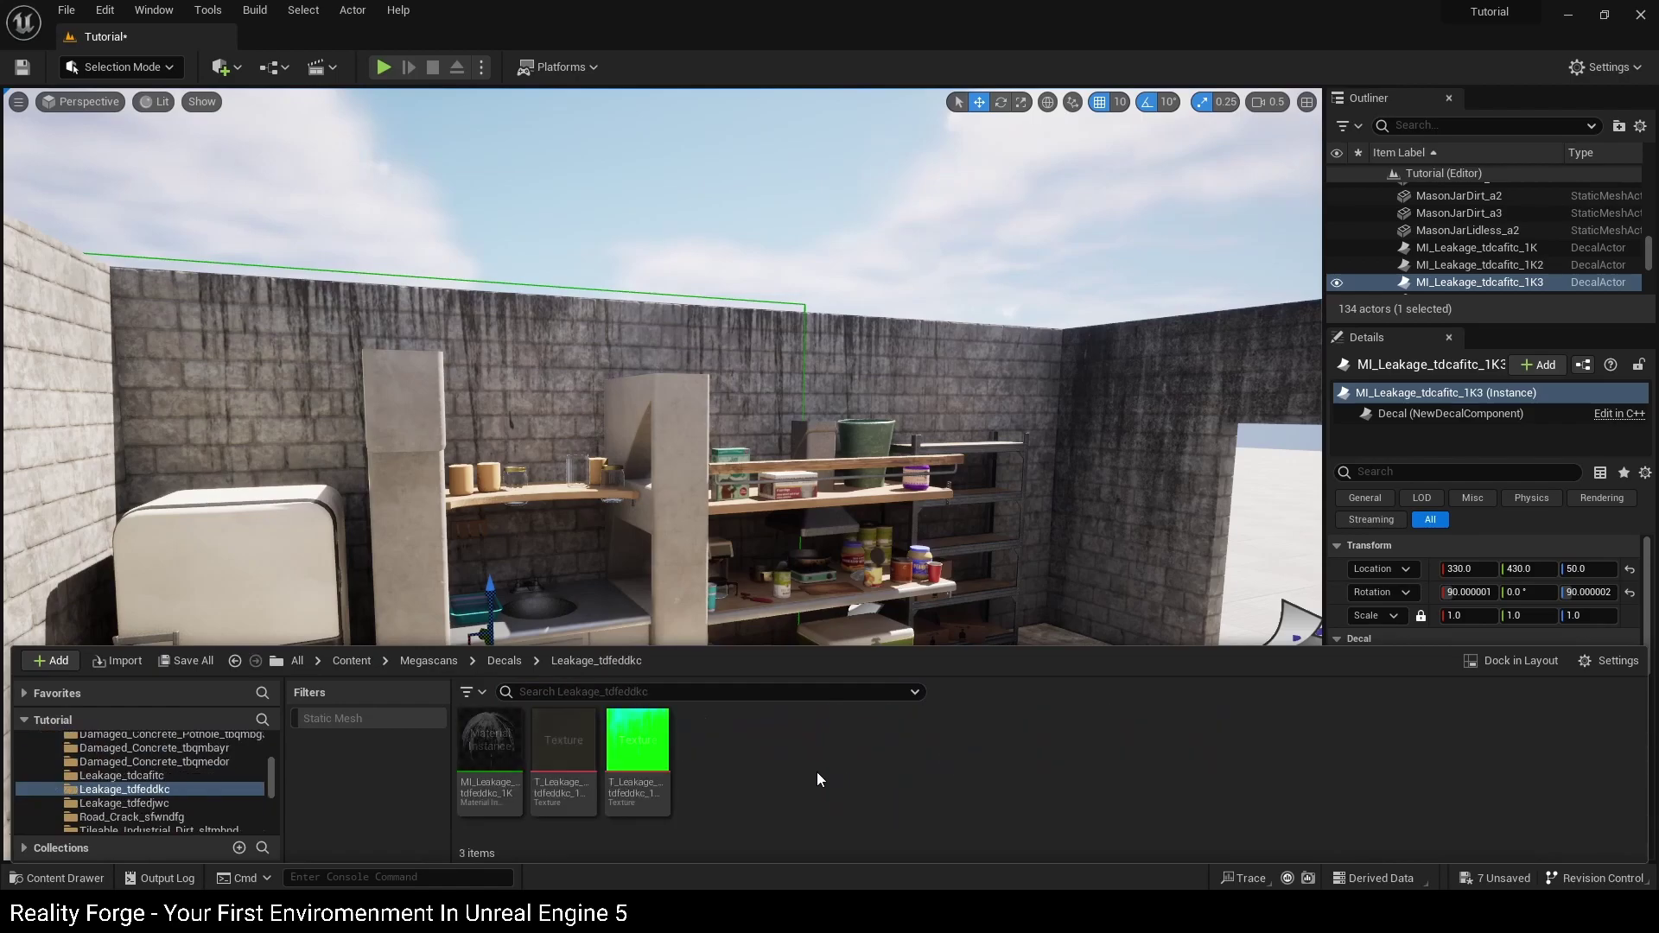
left_click(499, 731)
key("ctrl+space")
left_click(1501, 686)
scroll(569, 514, "down", 5)
right_click_drag(605, 523, 605, 562)
Set the duplicated kitchen wall decal's material to MI_Leakage_tdcafitc_1K.
key("ctrl+space")
left_click(504, 661)
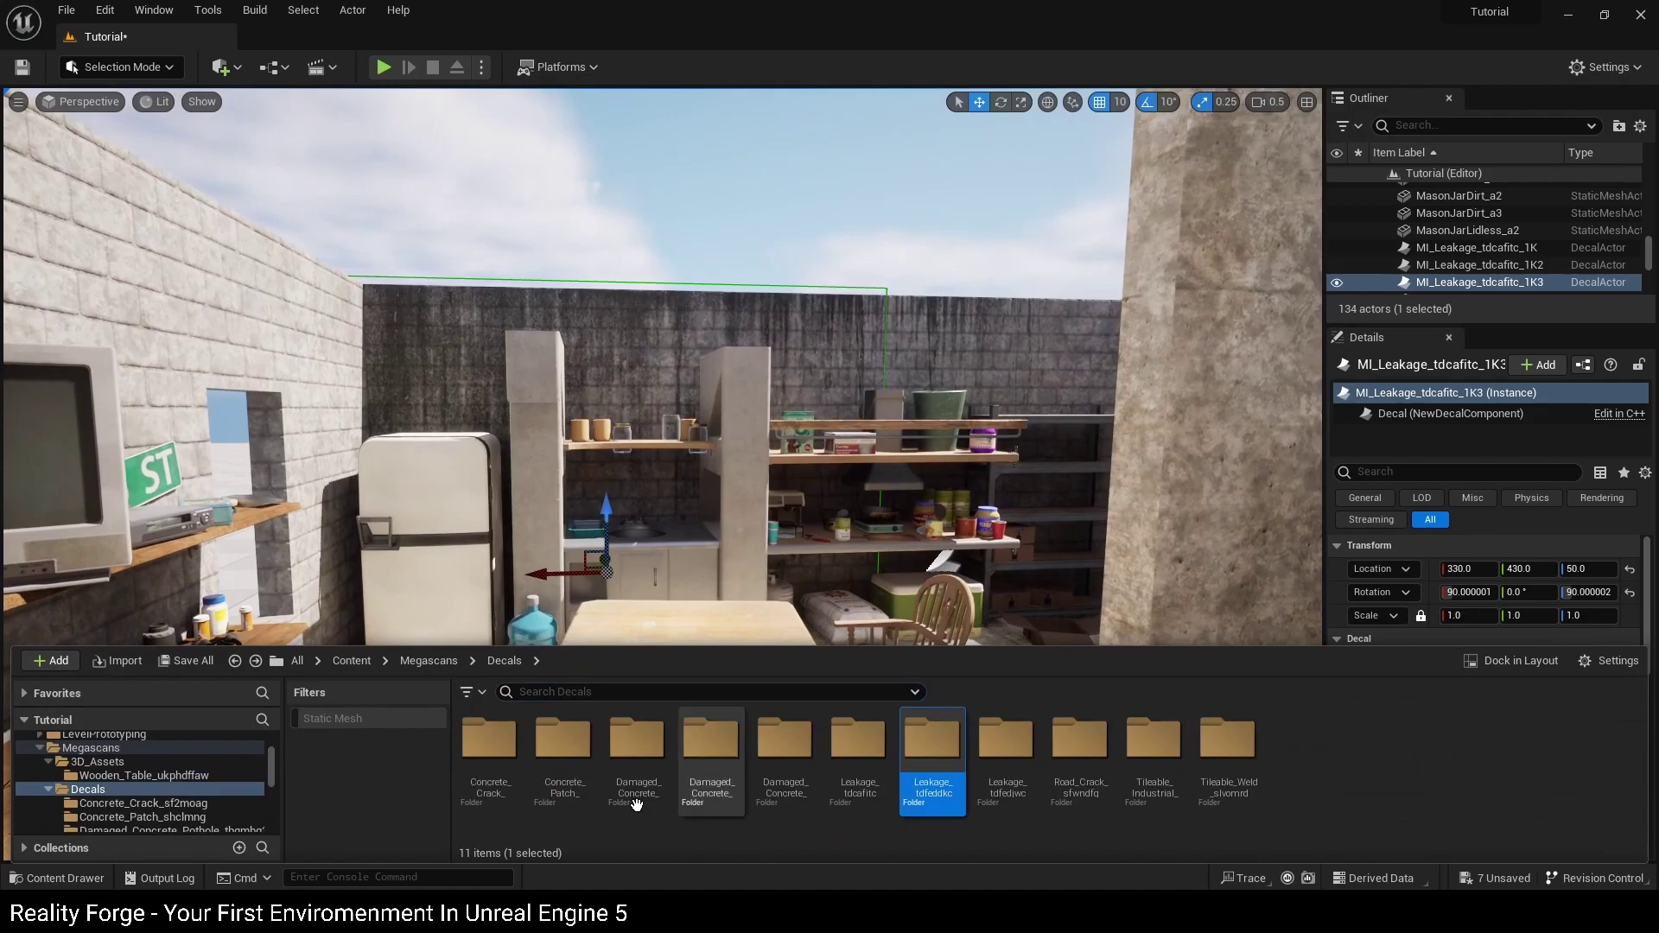
double_click(852, 743)
left_click(482, 737)
left_click_drag(481, 738, 1531, 747)
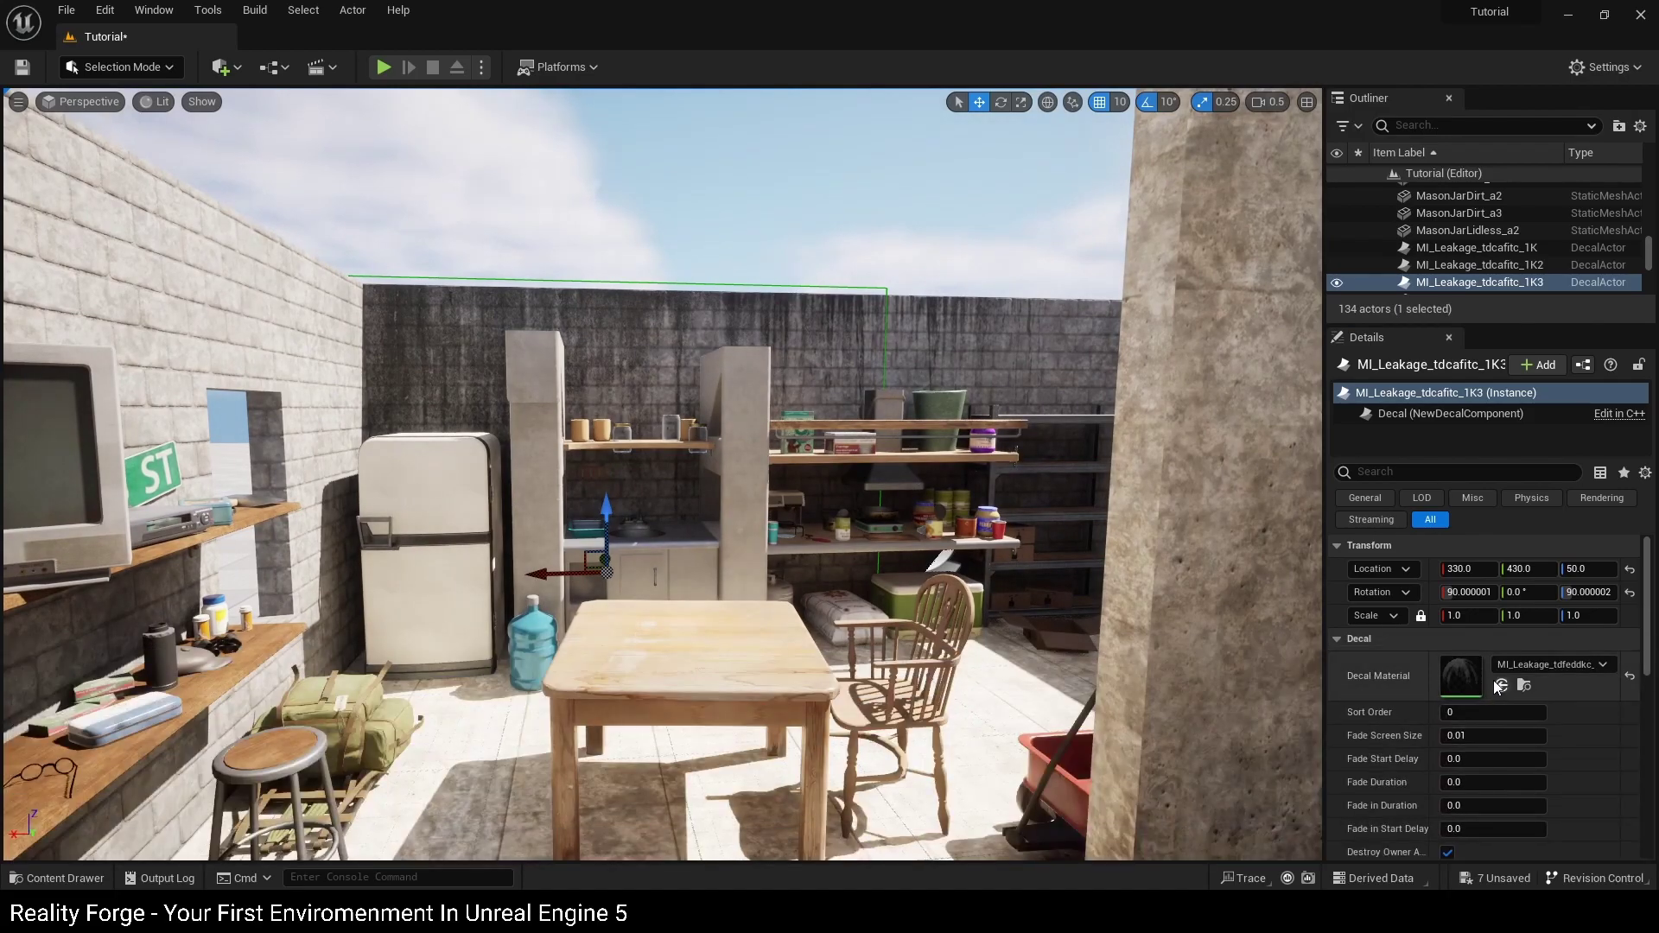
left_click(1500, 686)
Move the MI_Leakage_tdcafitc_1K decal along the kitchen wall to X -20, behind the storage shelves.
left_click_drag(532, 571, 679, 558)
key("w")
right_click_drag(678, 558, 770, 557)
right_click_drag(666, 344, 748, 345)
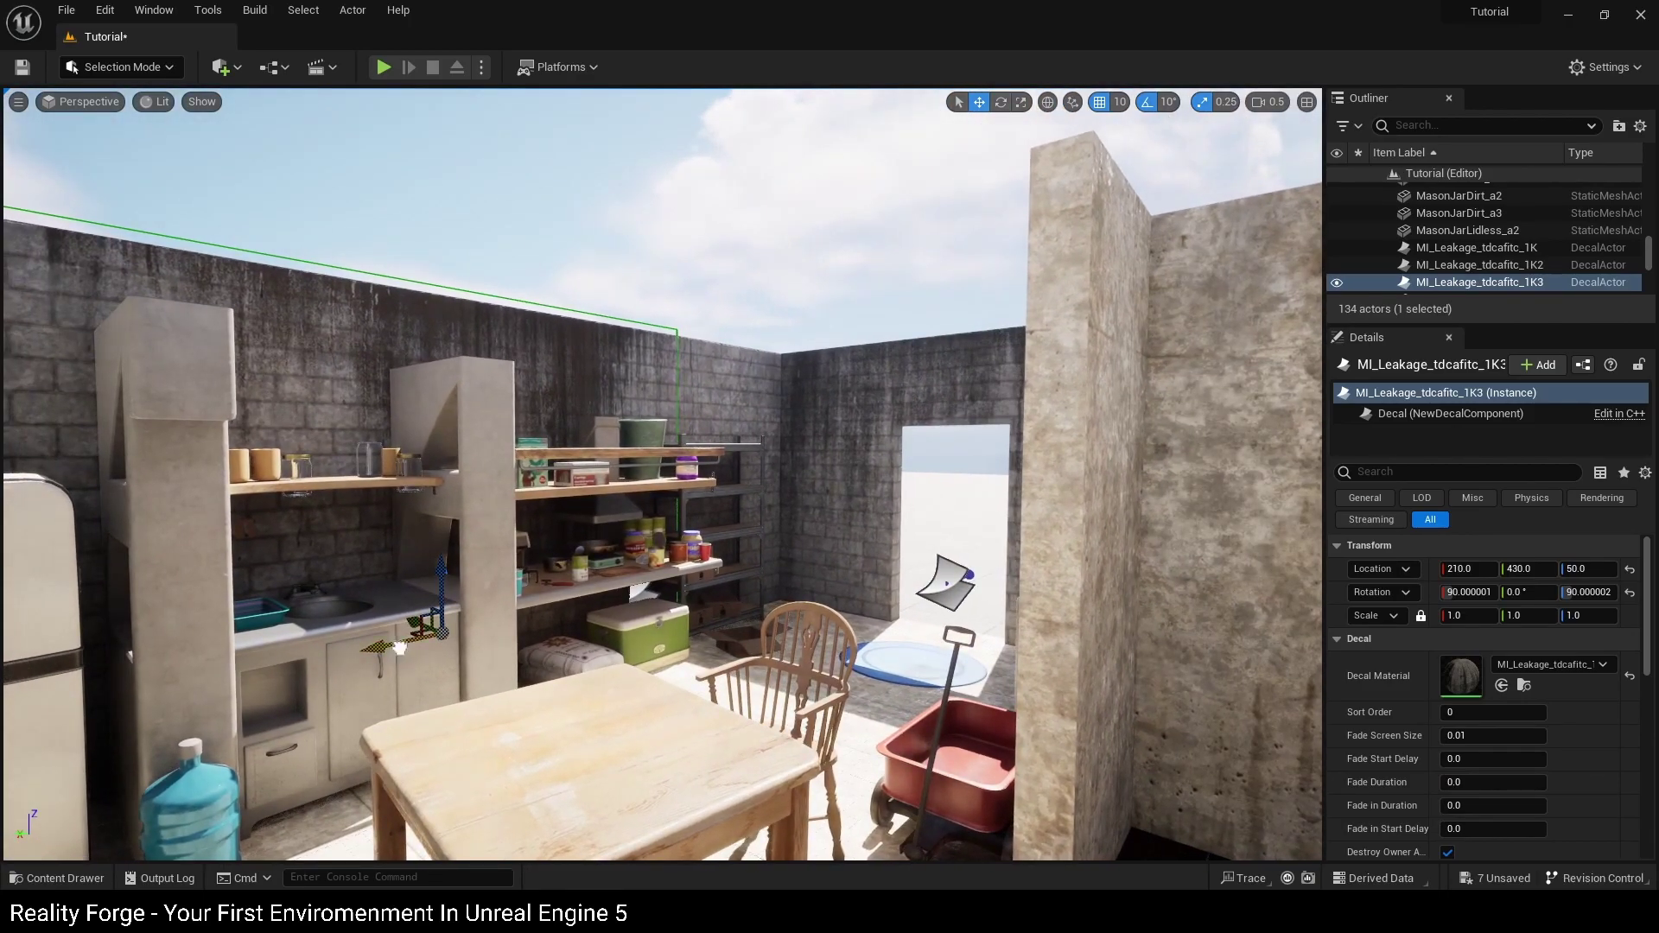
left_click_drag(403, 647, 635, 603)
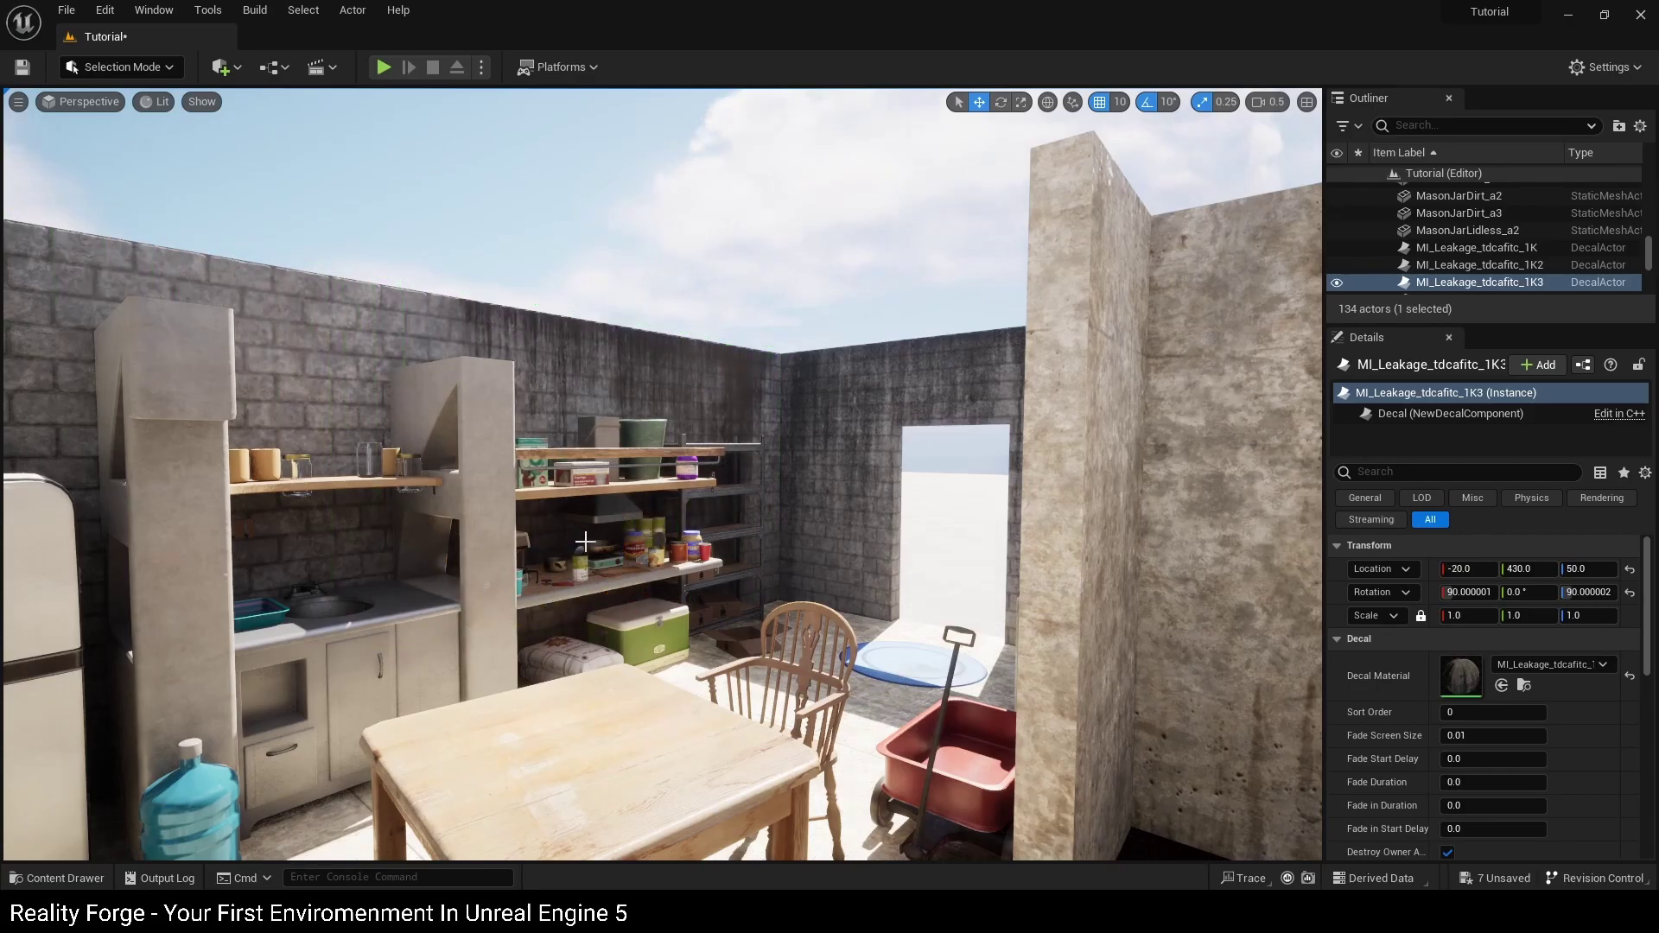
key("w")
right_click_drag(636, 596, 826, 760)
Select the MI_Leakage_tdfedjwc decal and move it along the kitchen wall to X 300.
left_click(677, 688)
key("s")
right_click_drag(678, 689, 510, 639)
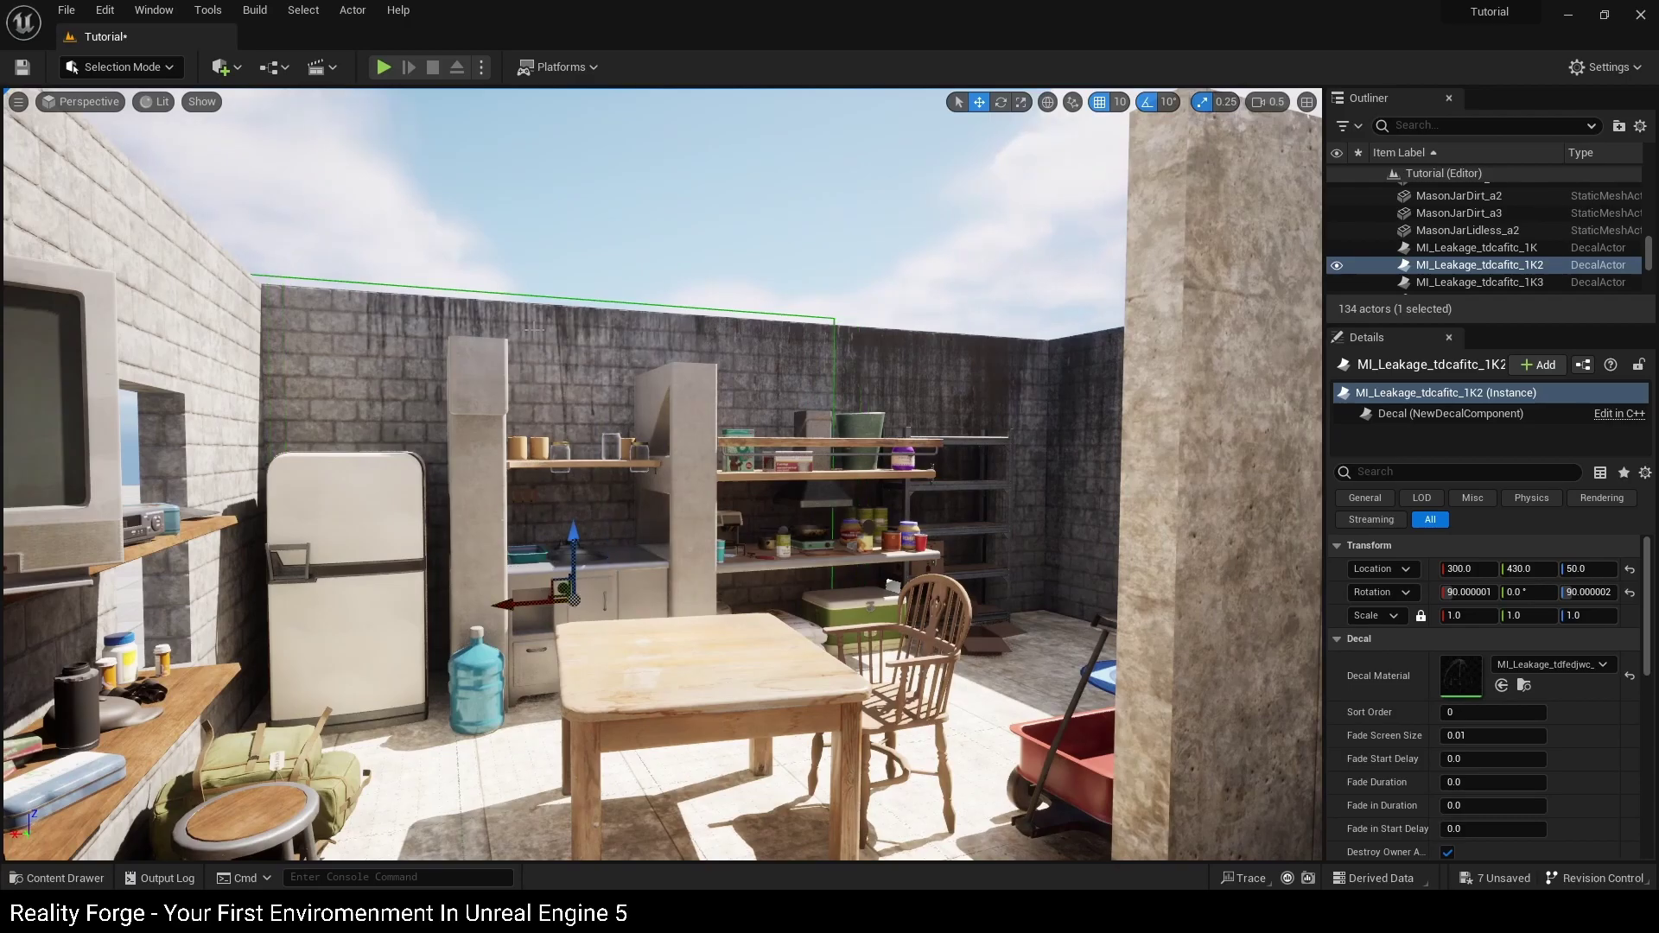
Duplicate the kitchen wall decal, turn the copy to 90°, 0°, 0°, and place it on the television wall at X 530, Y 330.
key("s")
right_click_drag(694, 368, 648, 519)
key("e")
left_click_drag(775, 543, 756, 544, "alt")
key("d")
right_click_drag(829, 518, 747, 522)
key("w")
left_click_drag(662, 486, 677, 469, "shift")
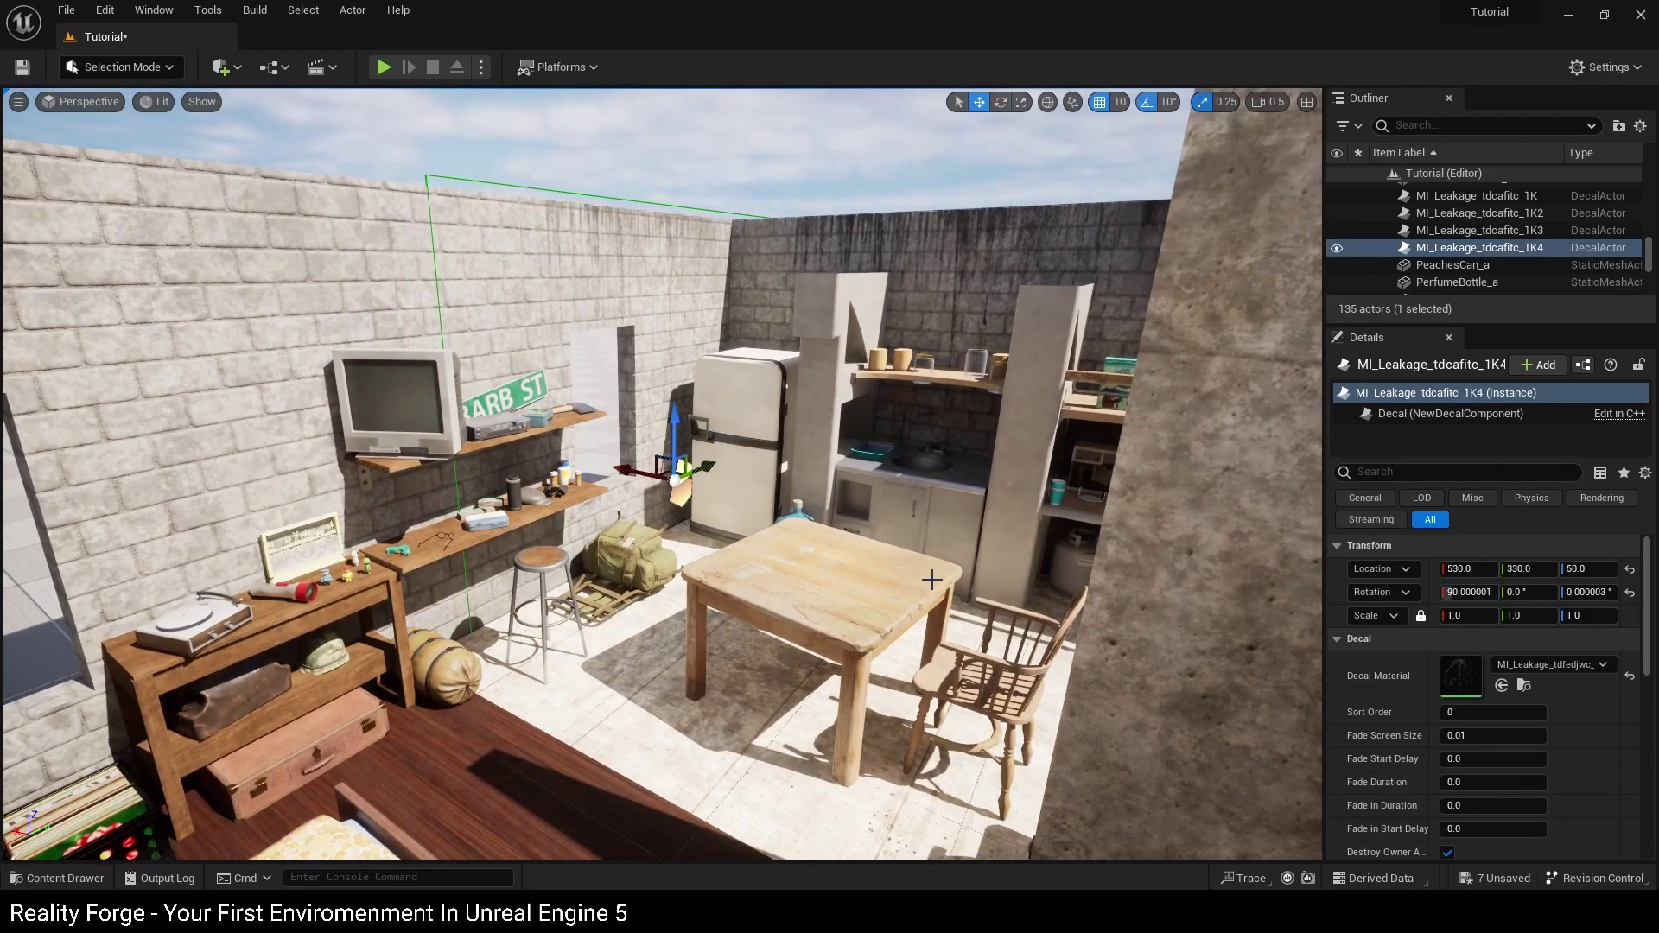
Set the television wall decal's material to MI_Leakage_tdfeddkc_1K.
key("ctrl+space")
key("alt+Left")
double_click(919, 734)
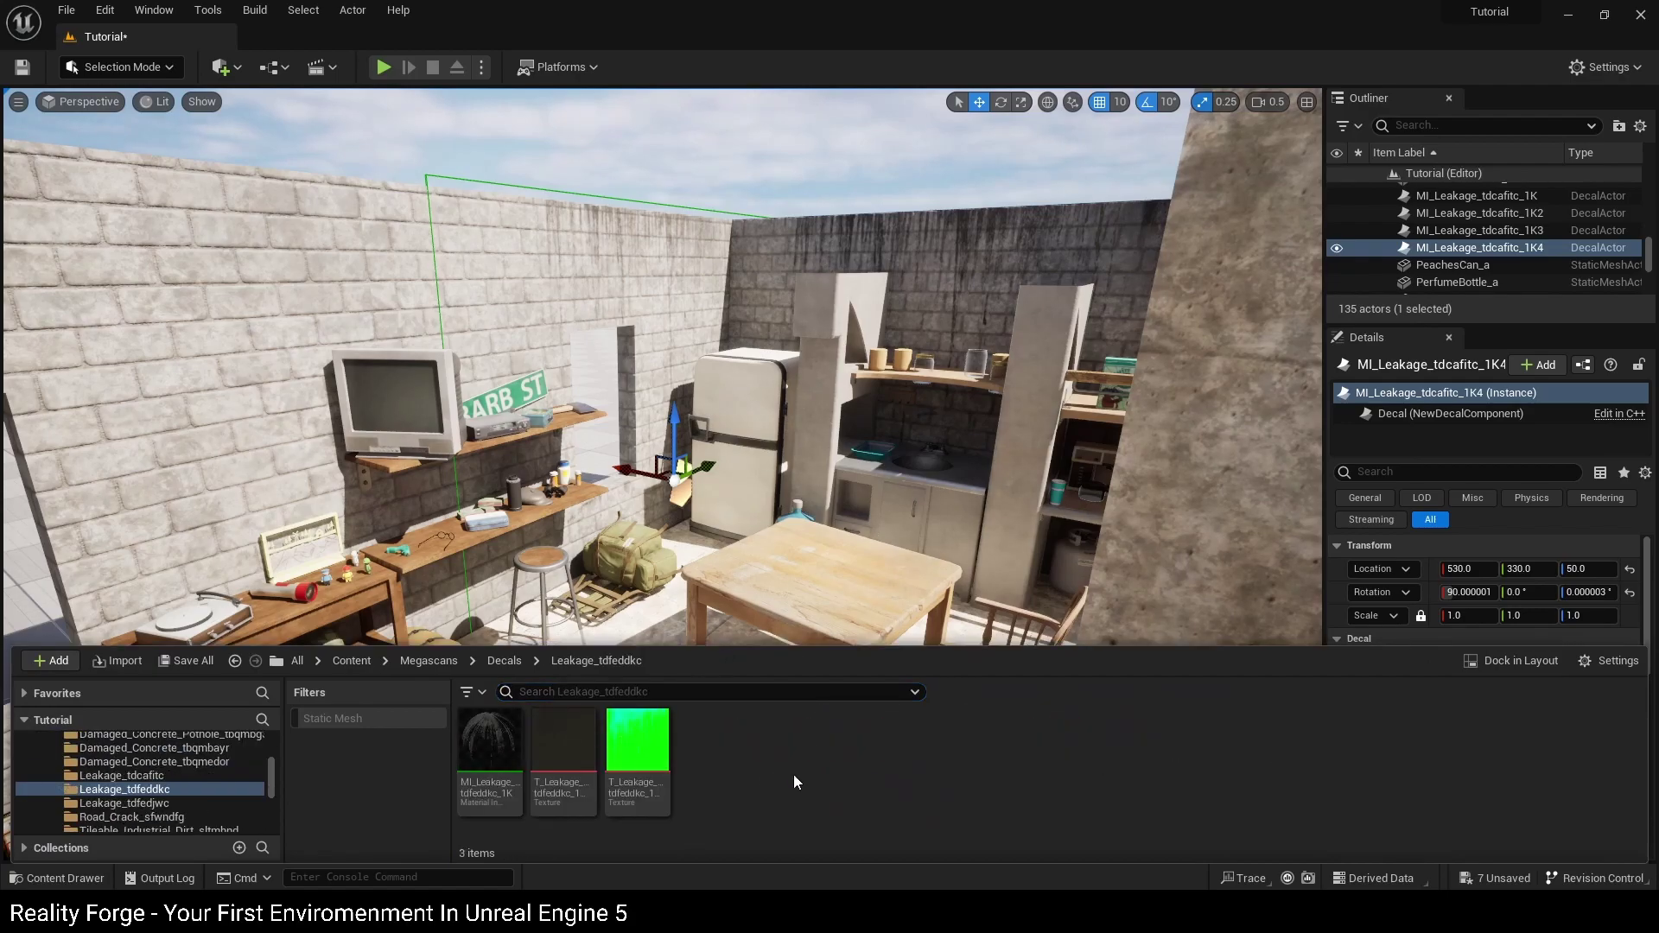
left_click(489, 744)
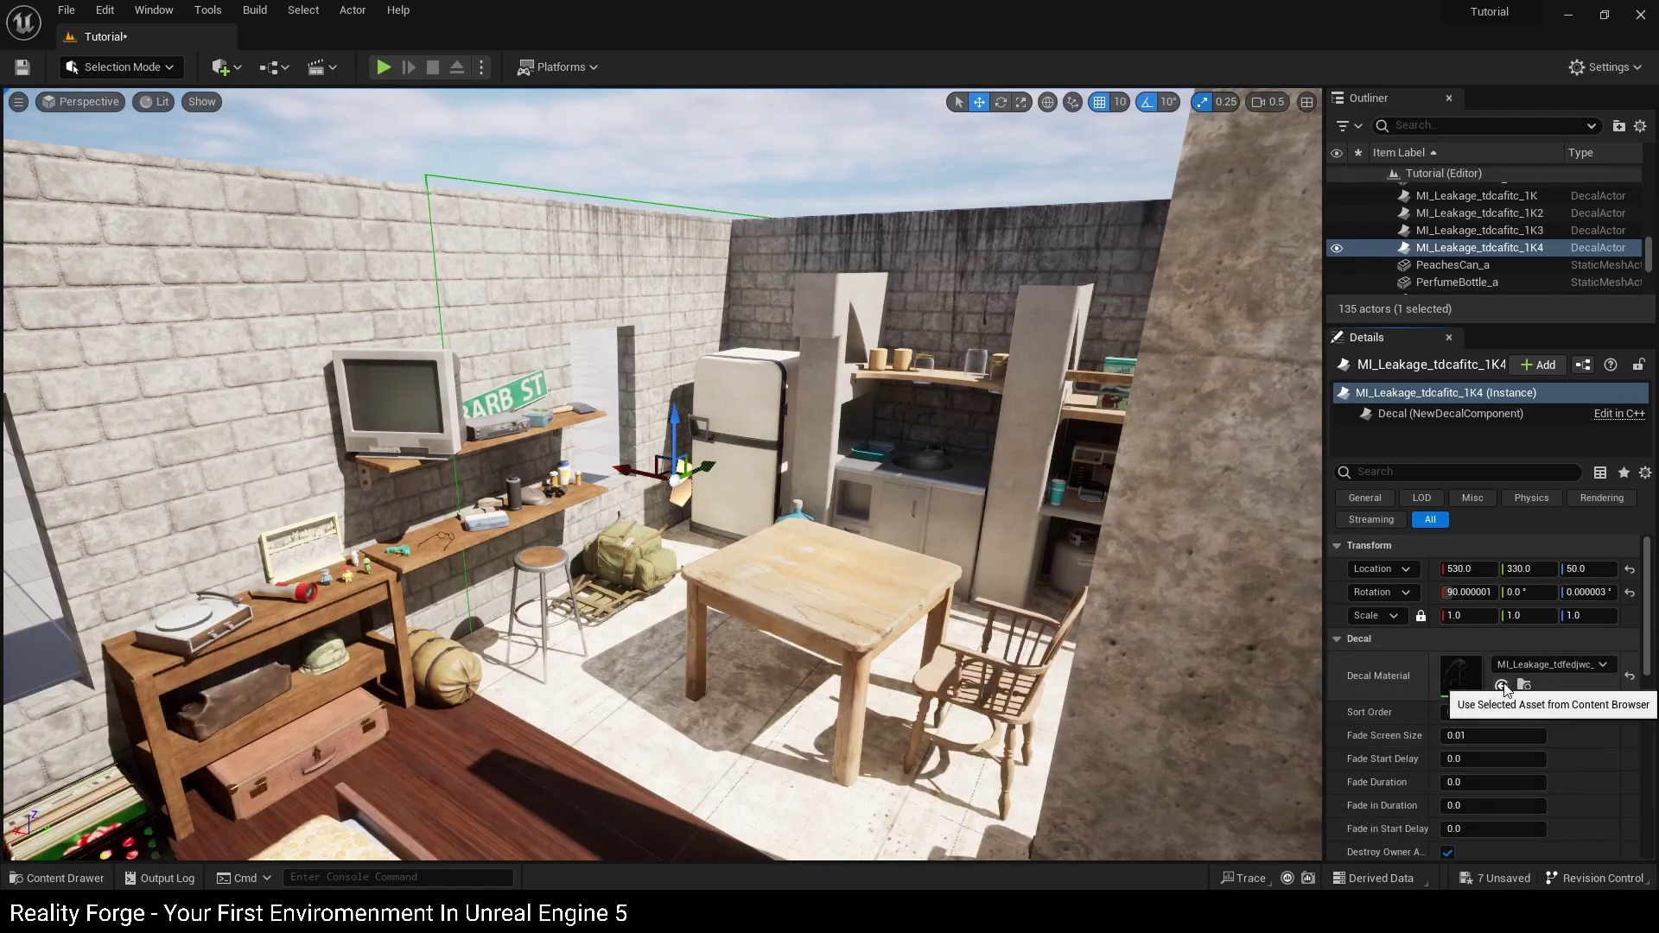
left_click(1504, 688)
Enlarge the television wall decal's size to about 0.71 × 363.5 × 363.5 and lower it to Z -60.
mouse_move(818, 503)
right_mouse_down()
mouse_move(735, 499)
mouse_move(817, 502)
right_mouse_up()
scroll(818, 504, "up", 4)
scroll(1495, 722, "down", 3)
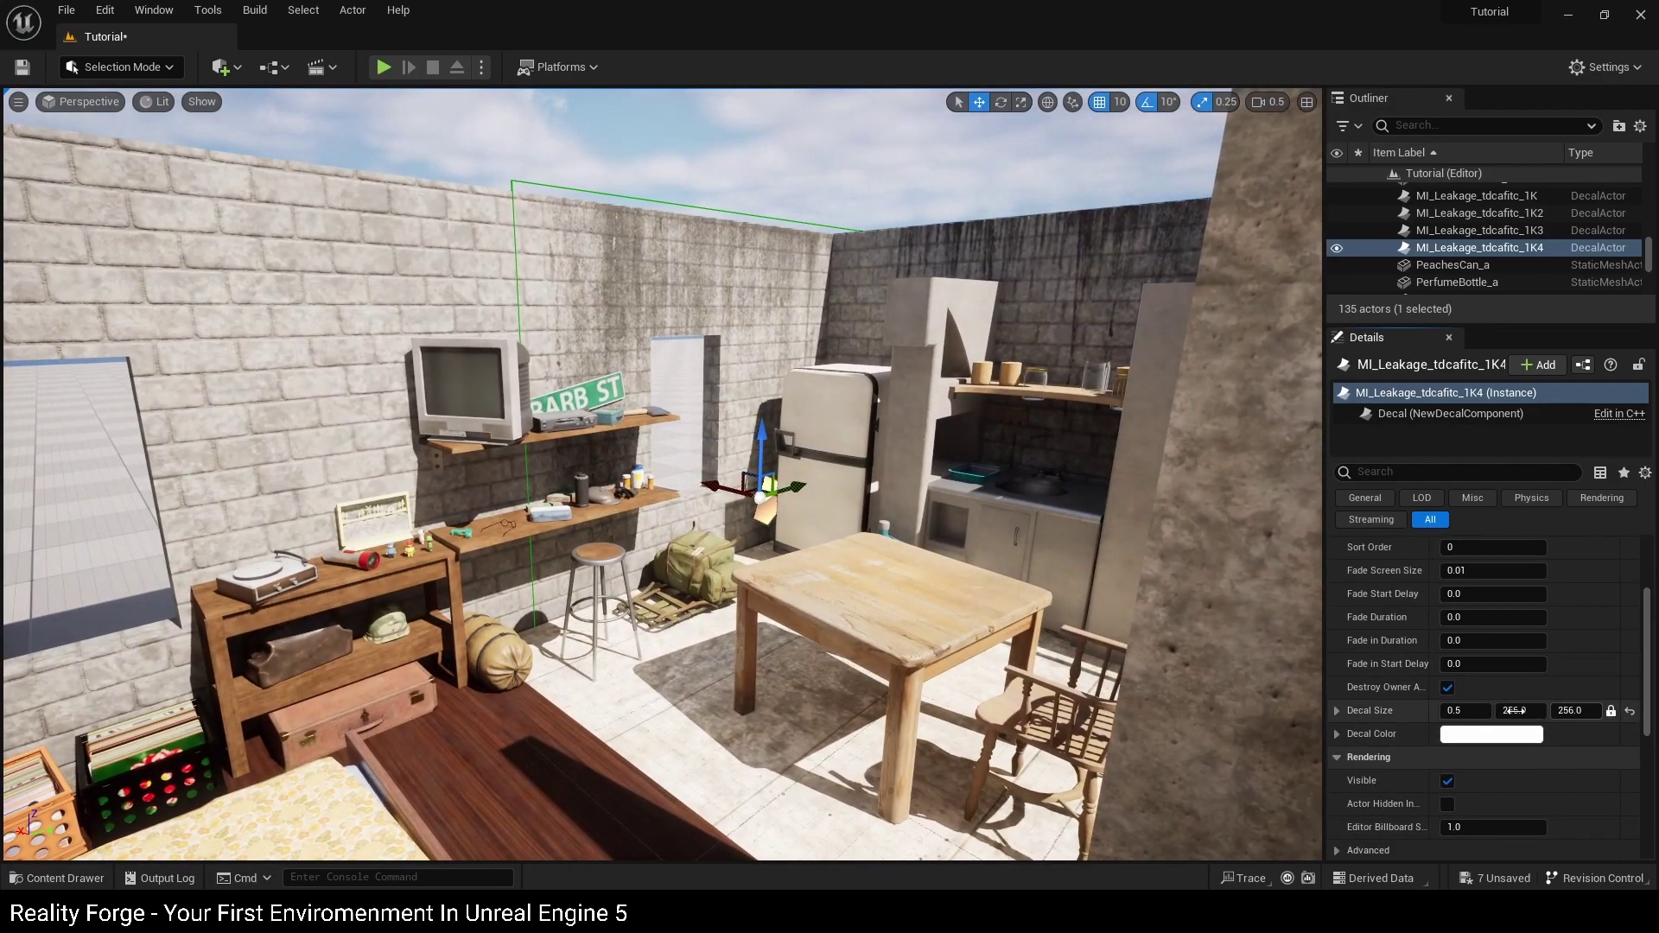
left_click_drag(1492, 710, 1528, 710)
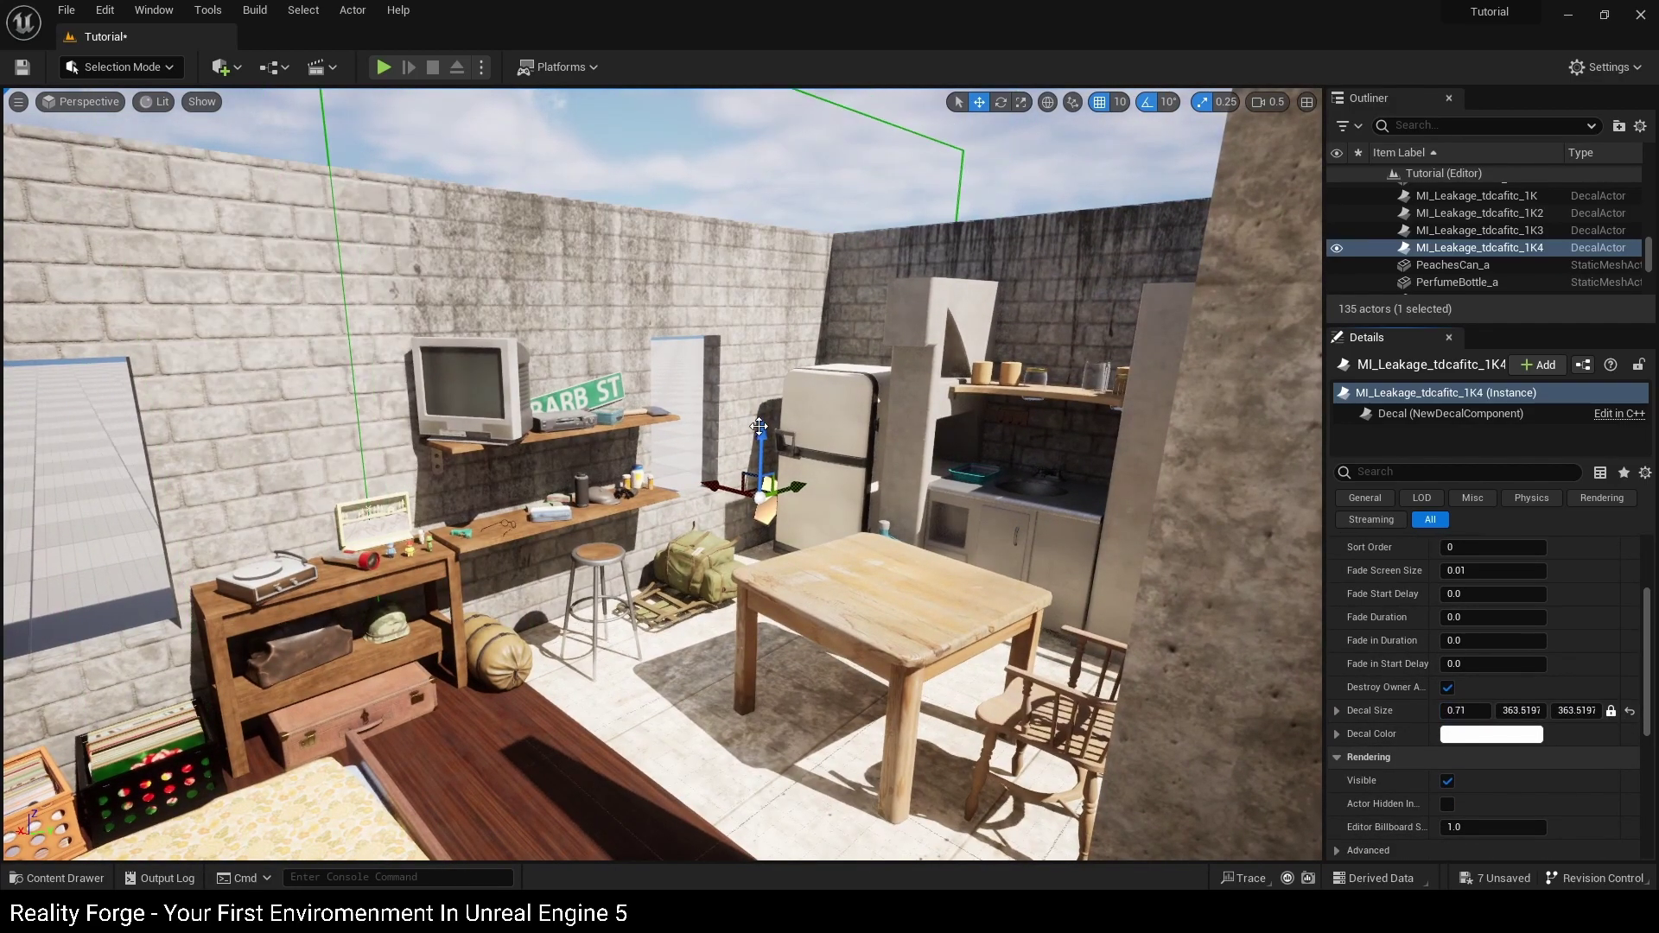
left_click_drag(760, 426, 749, 548)
Duplicate the enlarged decal along the television wall to Y -50.
right_click_drag(749, 548, 653, 511)
left_click_drag(1000, 663, 672, 674, "alt")
right_click_drag(673, 673, 627, 657)
Assign the MI_Leakage_tdcafitc_1K material to the second television wall decal.
key("ctrl+space")
key("alt+Left")
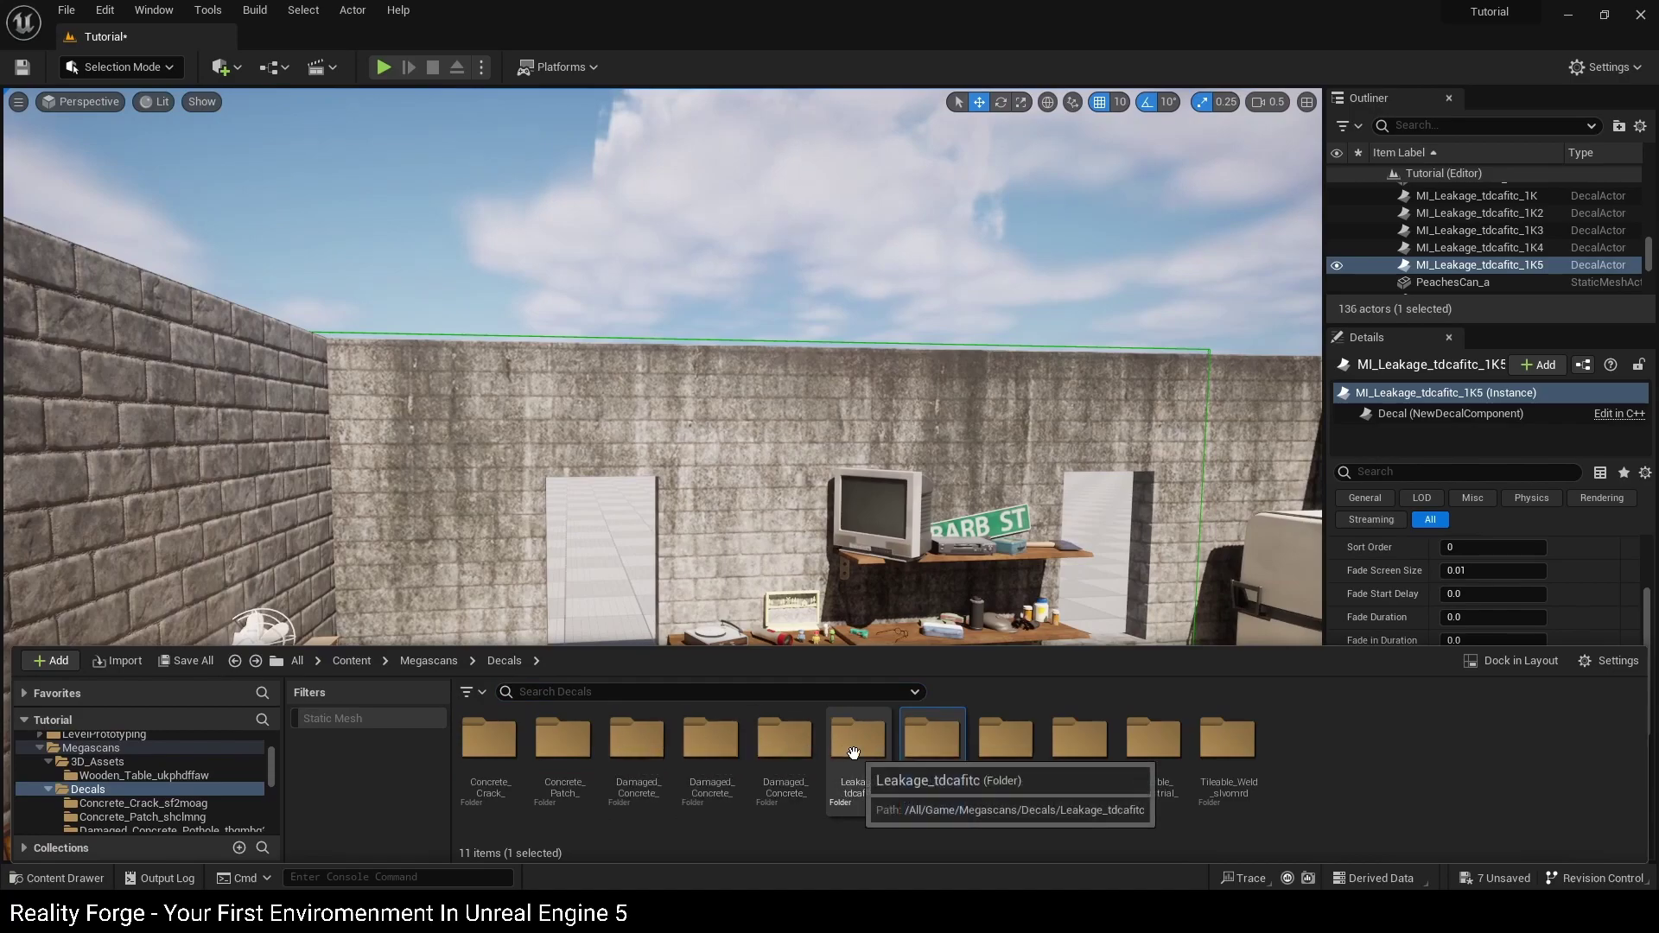
double_click(853, 753)
left_click(529, 761)
key("ctrl+space")
scroll(1483, 719, "up", 3)
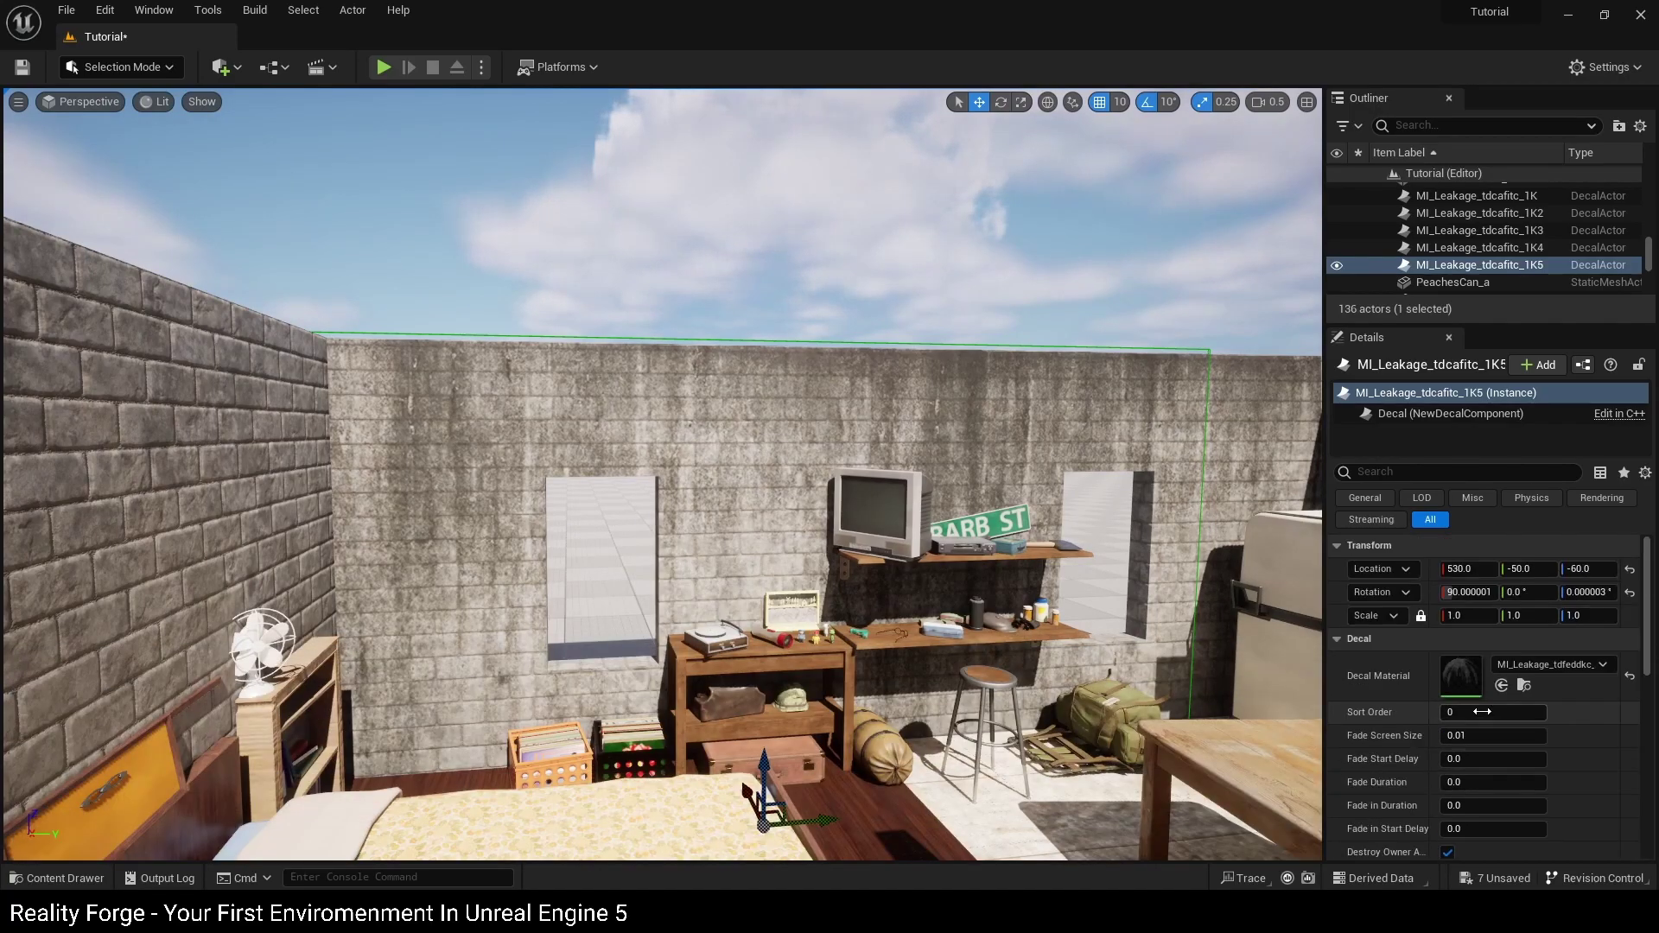
left_click(1501, 685)
Duplicate the television wall decal and rotate the copy to 90°, 0°, -90° to face the wall behind the bed.
right_click_drag(836, 512, 735, 605)
right_click_drag(876, 596, 874, 596)
key("e")
left_click_drag(792, 711, 722, 704, "alt")
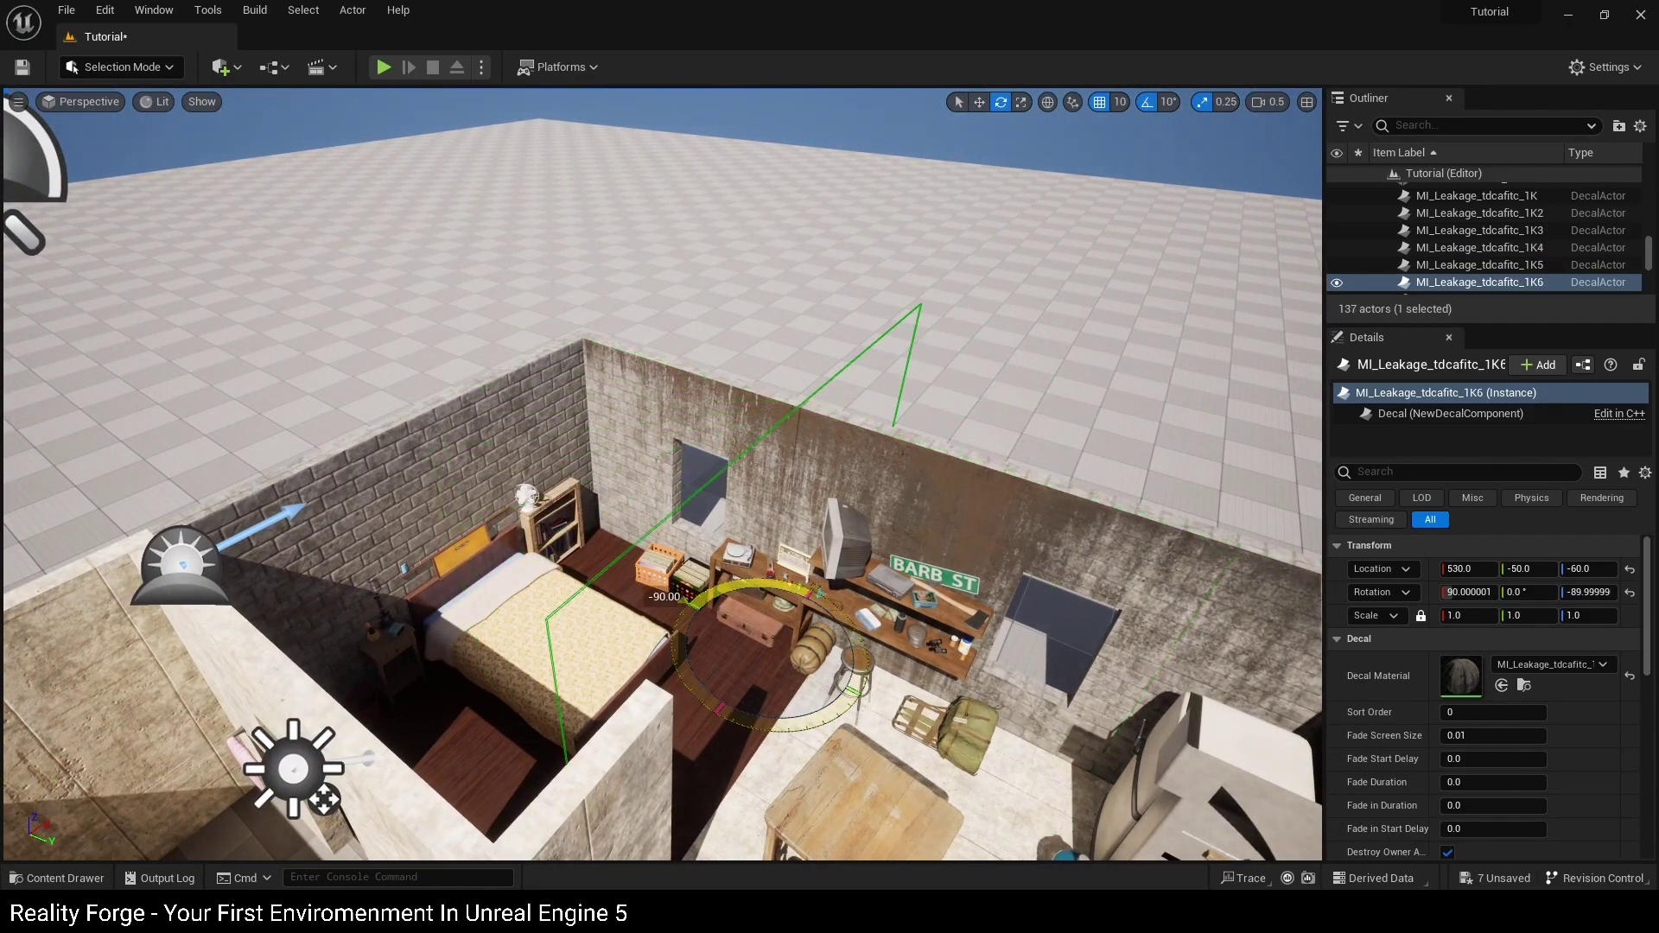
key("e")
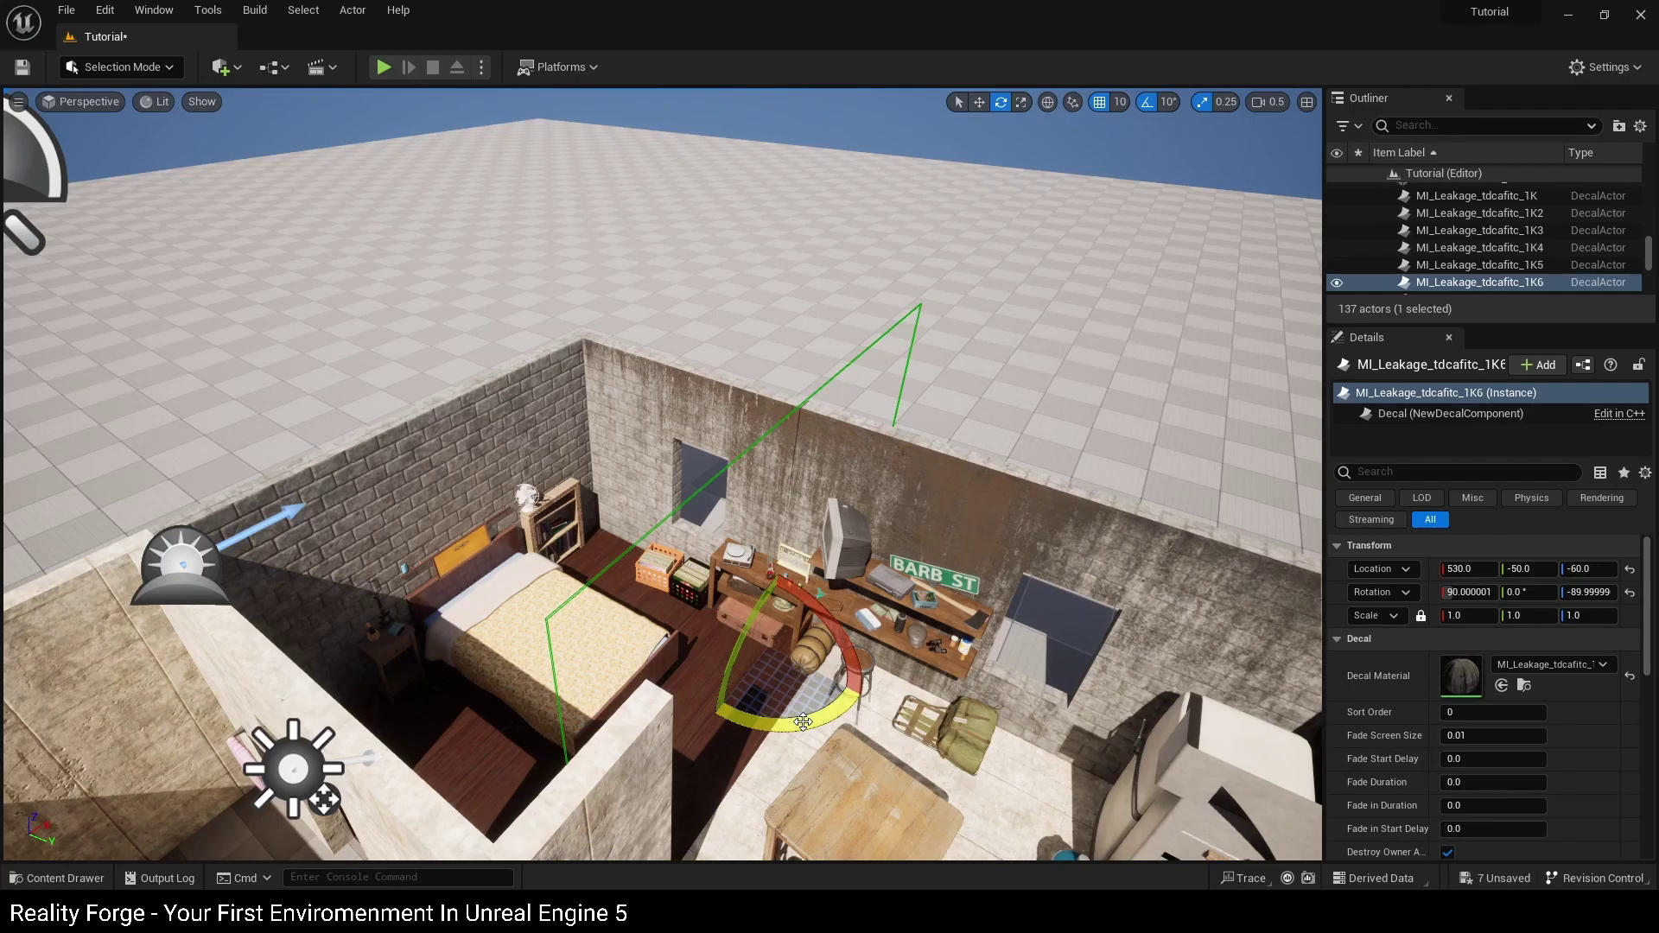
Move the rotated decal copy onto the wall behind the bed at X 340, Y -350.
left_click(635, 563)
key("ctrl+z")
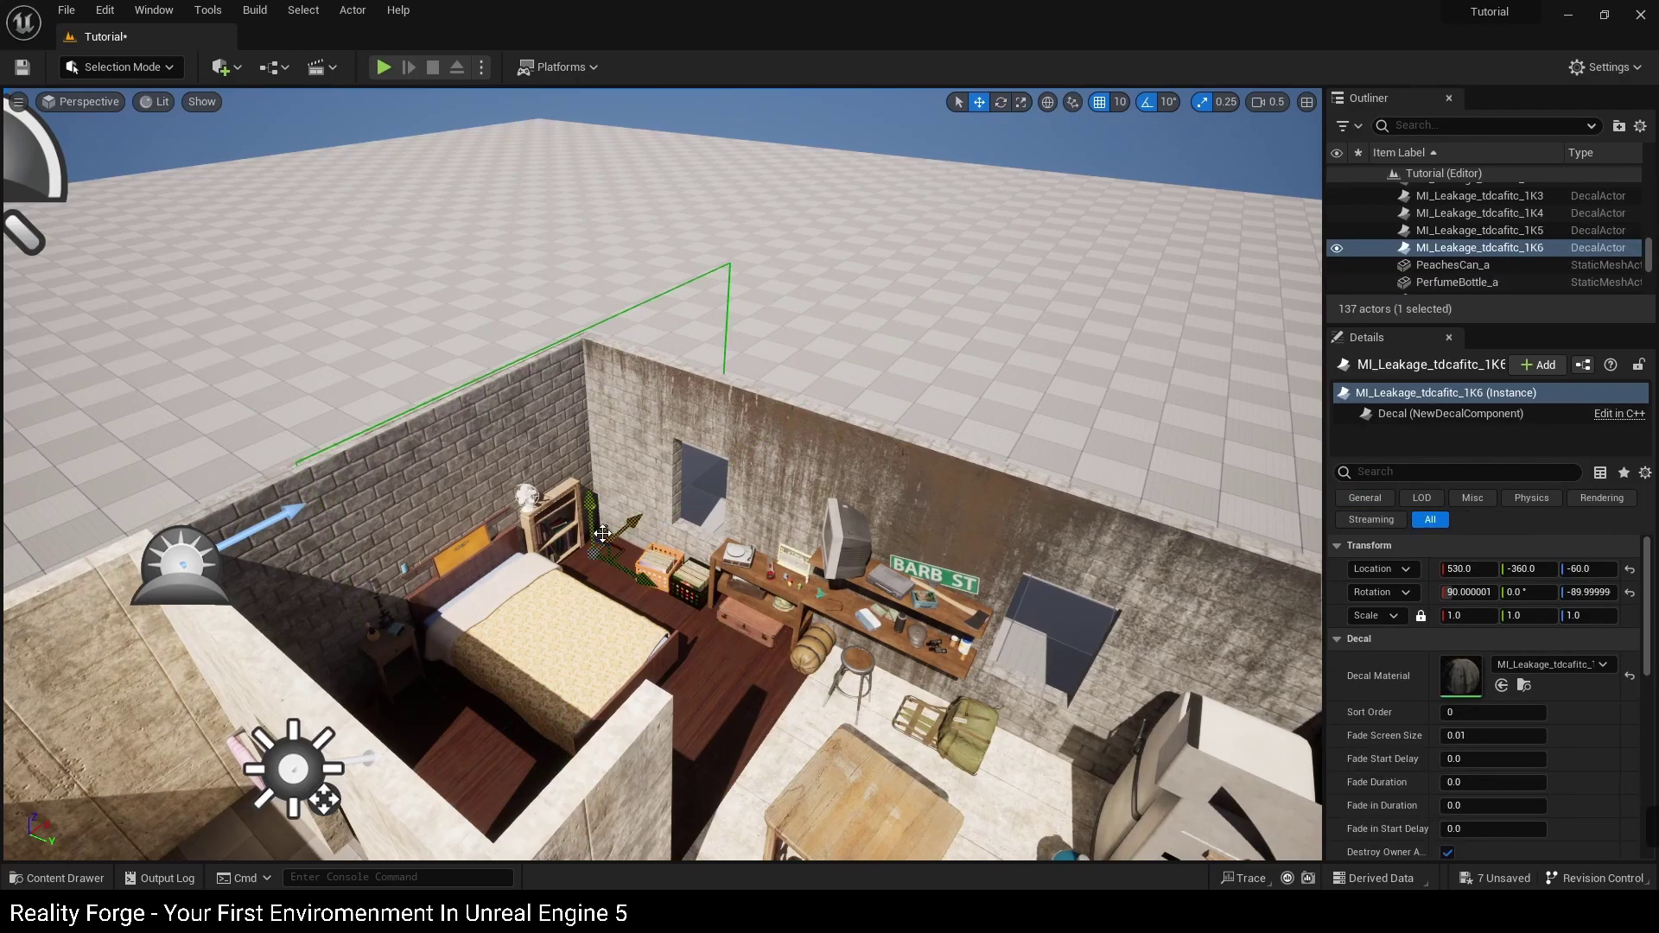
right_click_drag(600, 509, 553, 475)
right_click_drag(707, 443, 707, 450)
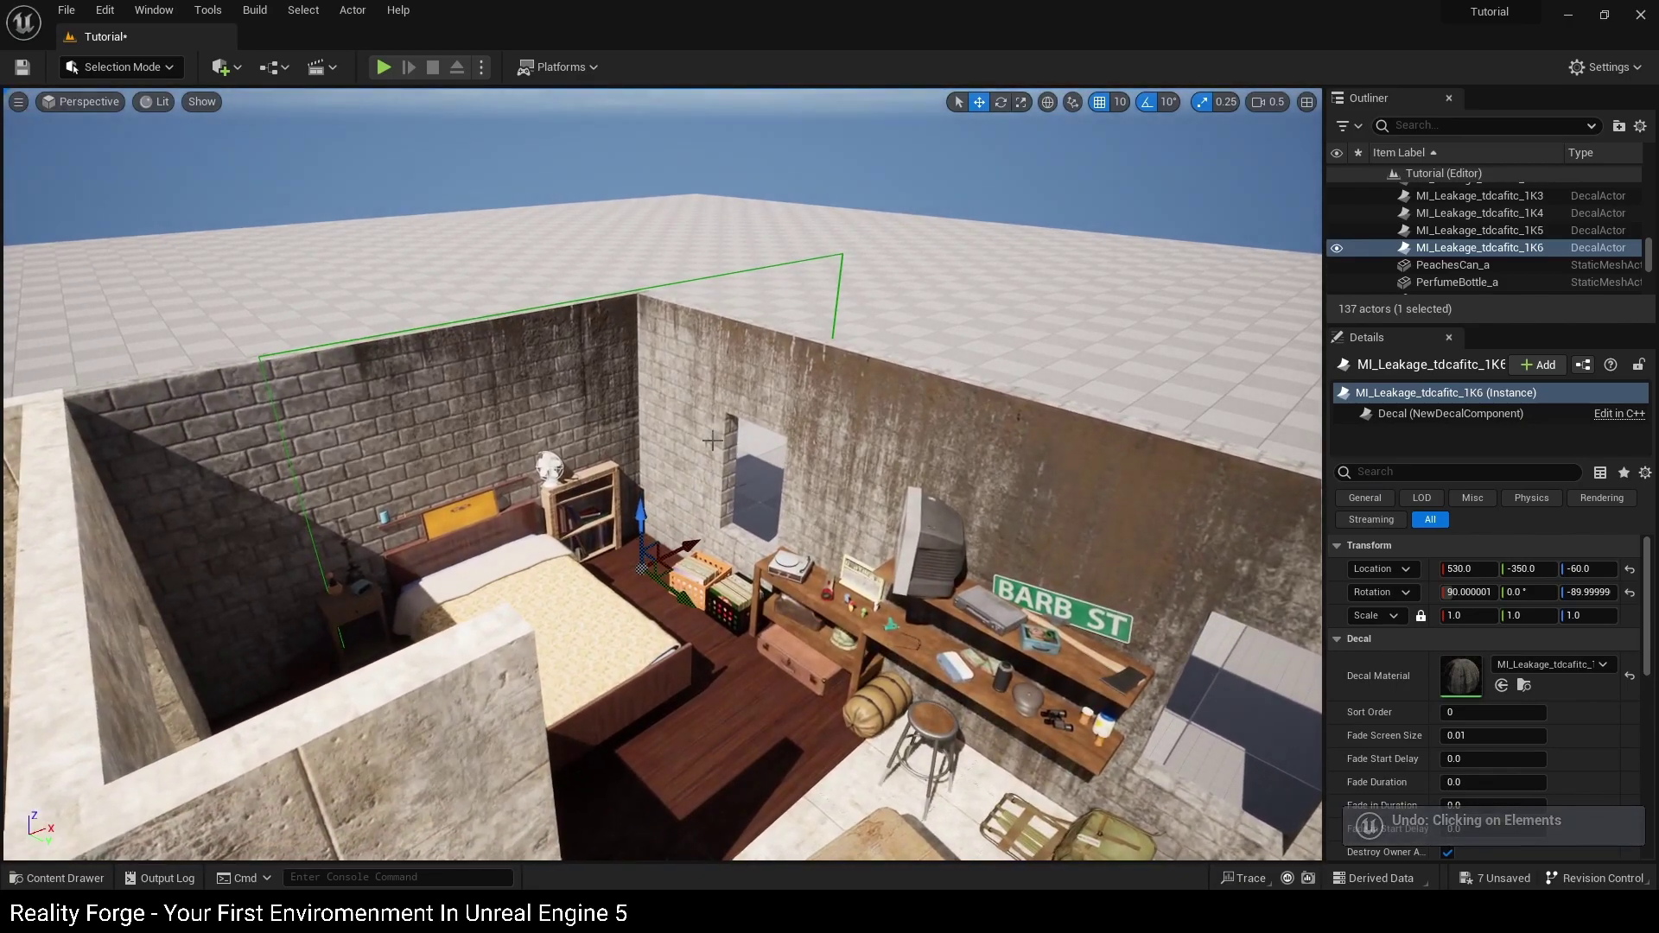
left_click_drag(689, 539, 570, 593)
Set the material of the decal on the wall behind the bed to MI_Leakage_tdfeddkc_1K.
right_click_drag(298, 527, 773, 527)
key("ctrl+space")
key("alt+Left")
double_click(946, 768)
key("alt+Left")
double_click(951, 766)
left_click(489, 750)
key("ctrl+space")
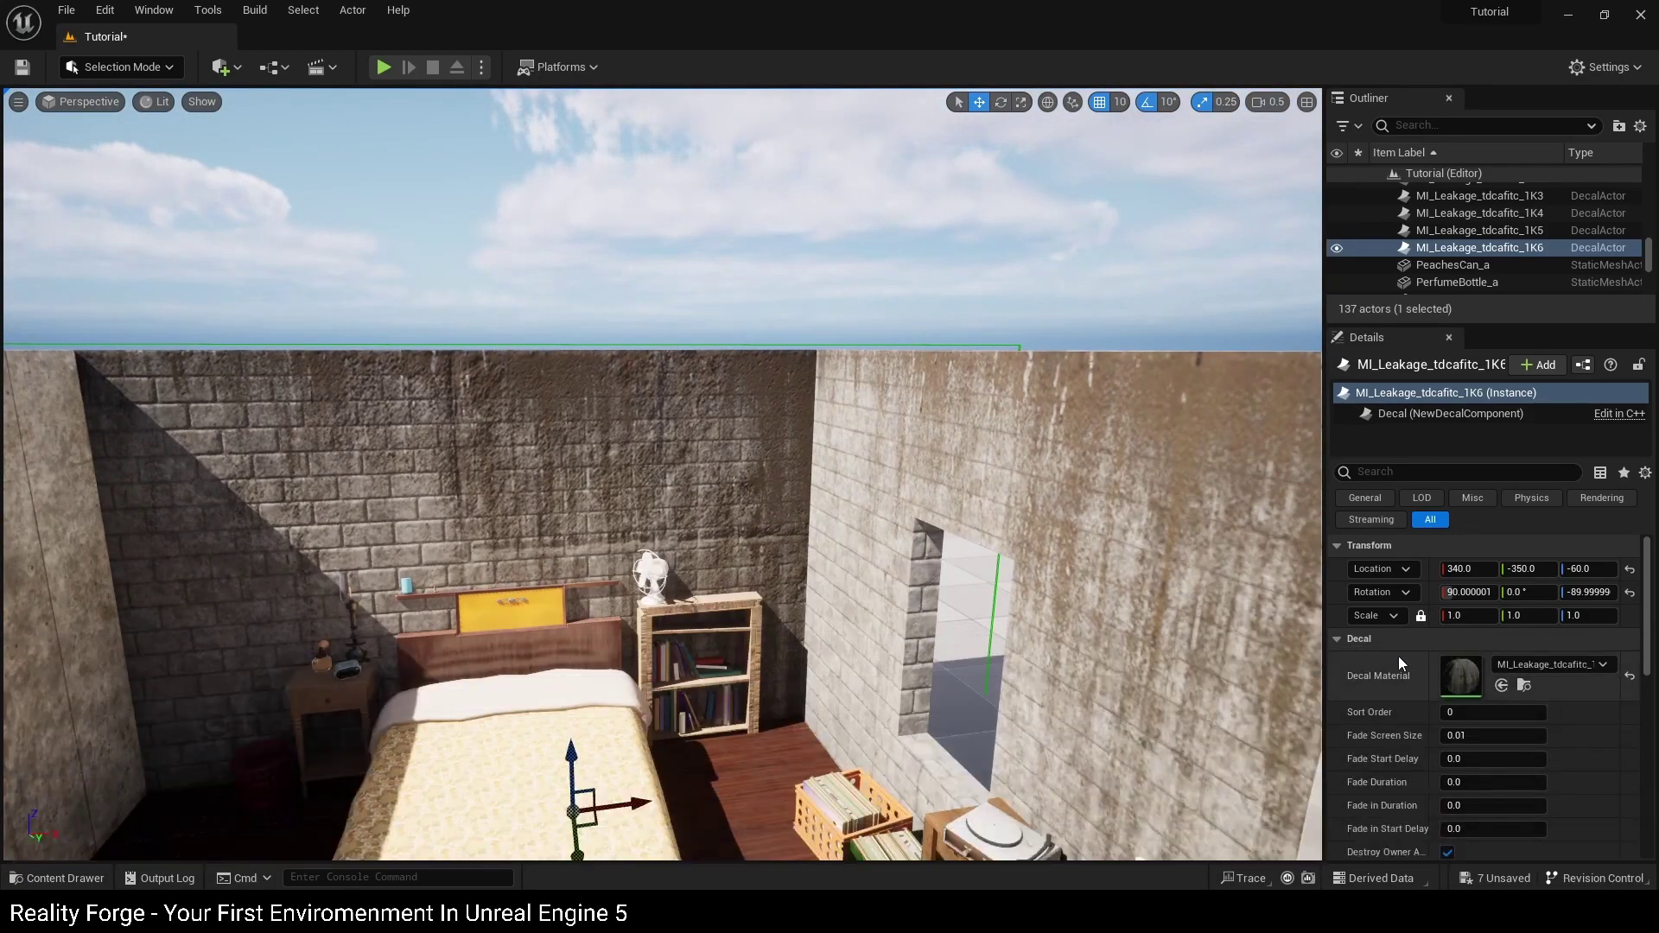
left_click(1502, 686)
Duplicate the bed wall decal, turn the copy to 90°, 0°, -180°, and place it on the bathroom doorway wall near X 40, Y -160.
right_click_drag(839, 601, 674, 666)
key("e")
left_click_drag(851, 687, 904, 659, "alt")
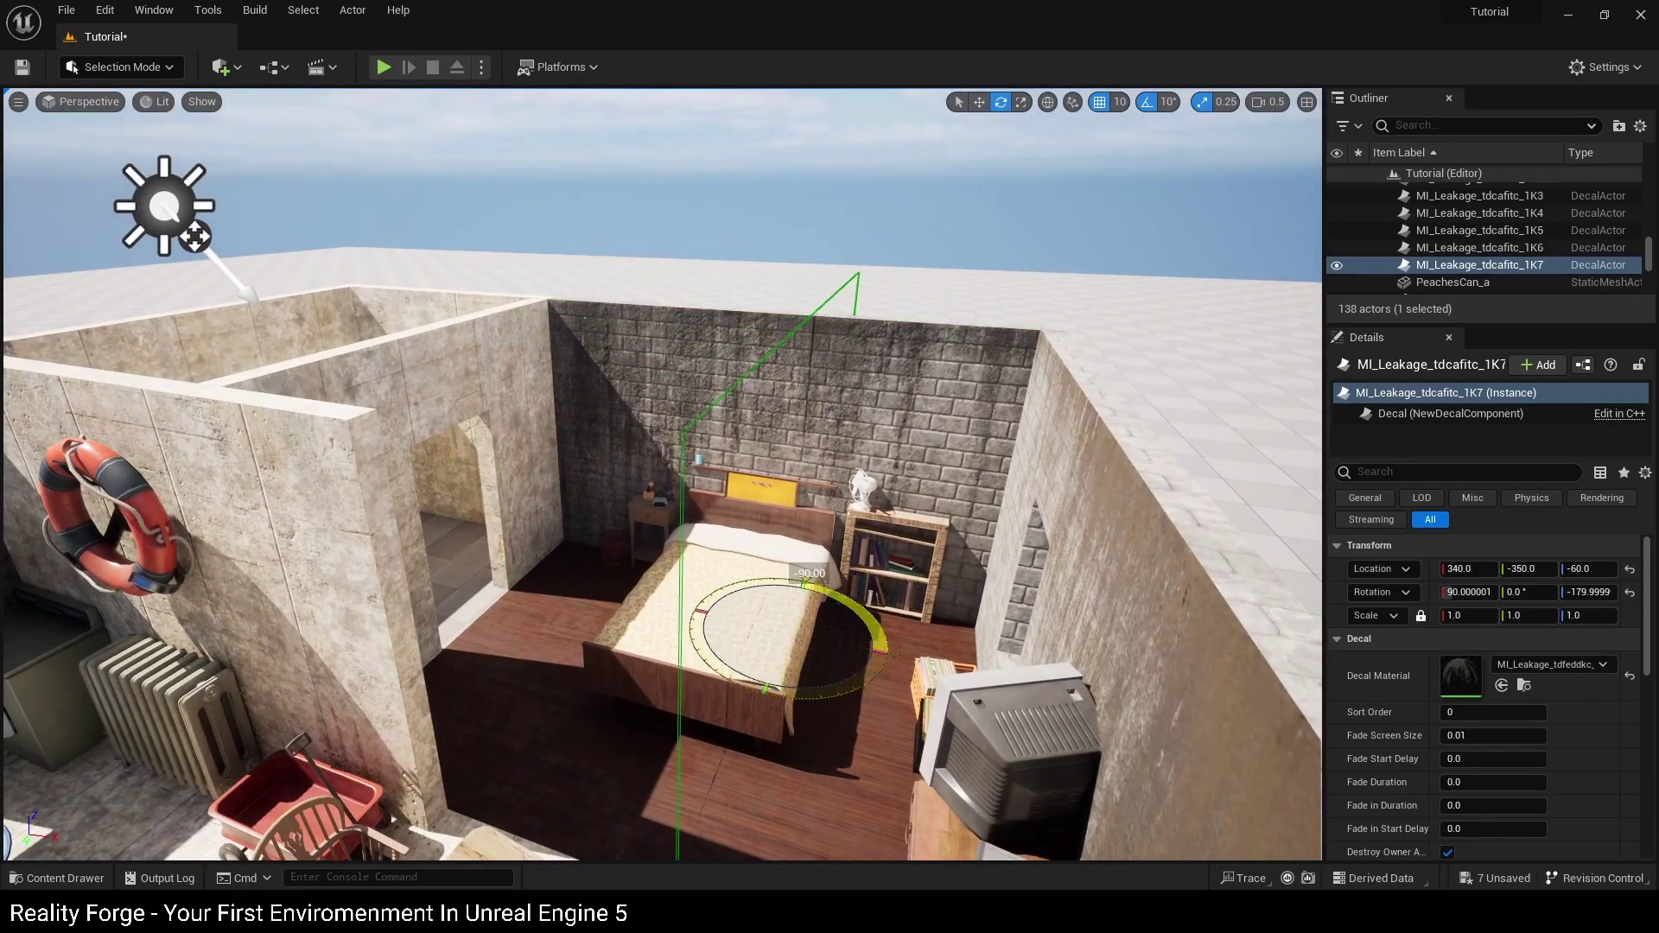
key("w")
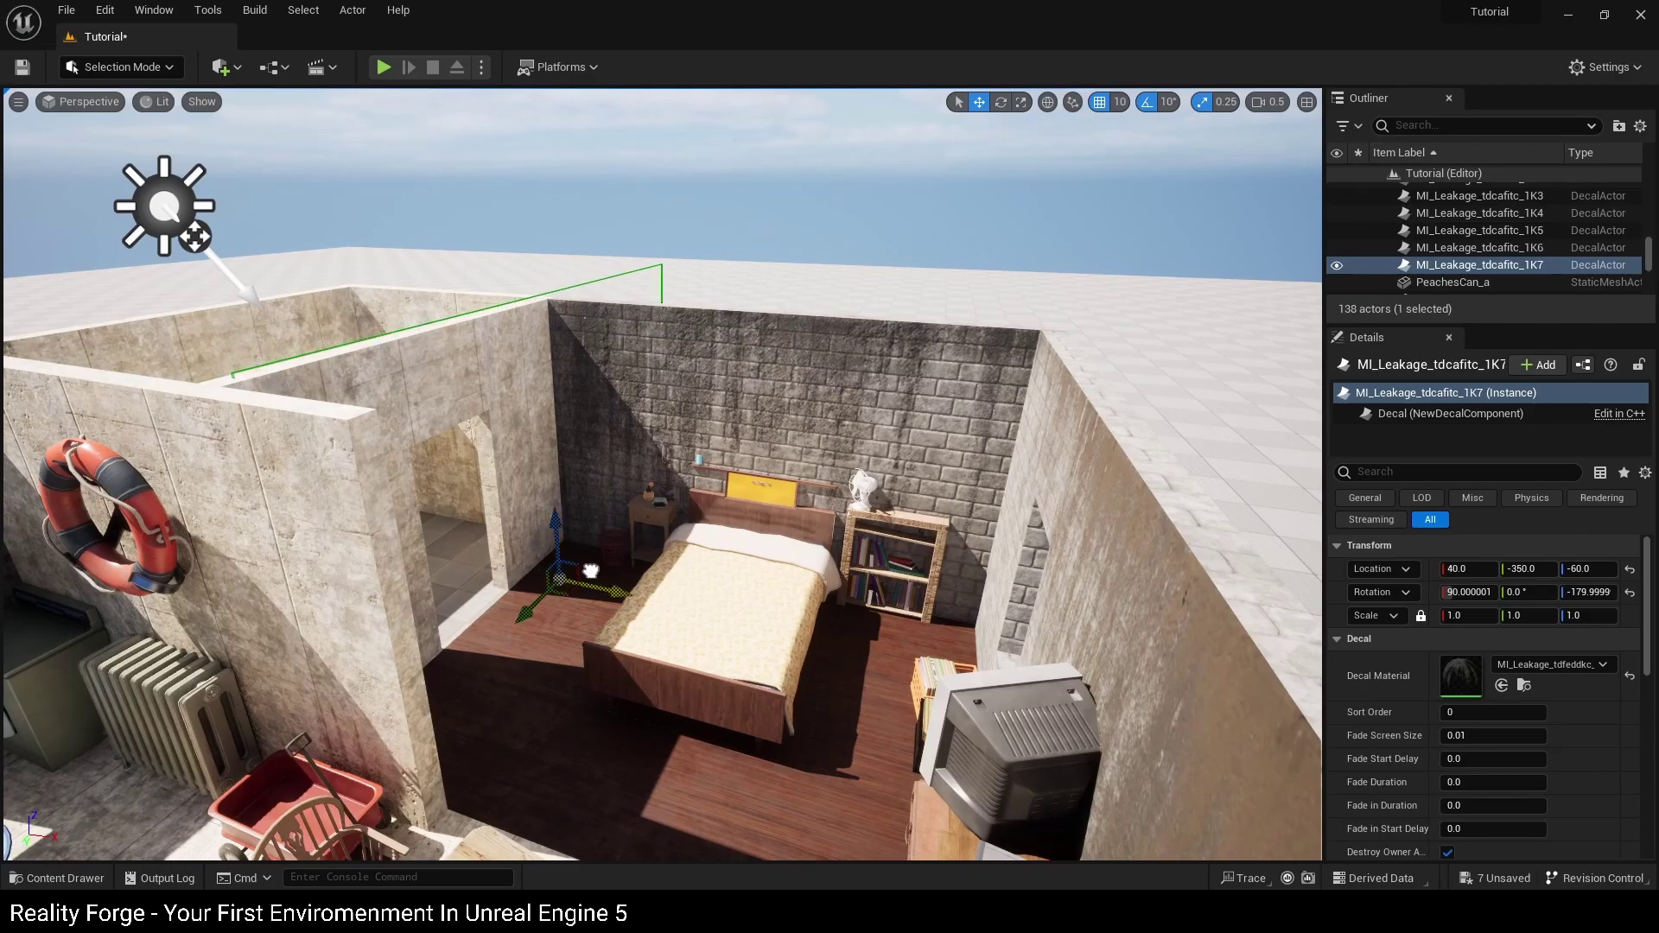
left_click_drag(590, 571, 600, 574)
mouse_move(611, 612)
right_mouse_down()
mouse_move(493, 615)
mouse_move(611, 613)
right_mouse_up()
left_click_drag(745, 637, 573, 654)
Reduce the bathroom doorway wall decal's size to about 0.46 × 235.5 × 235.5 and raise it to Z 70.
scroll(1497, 755, "down", 5)
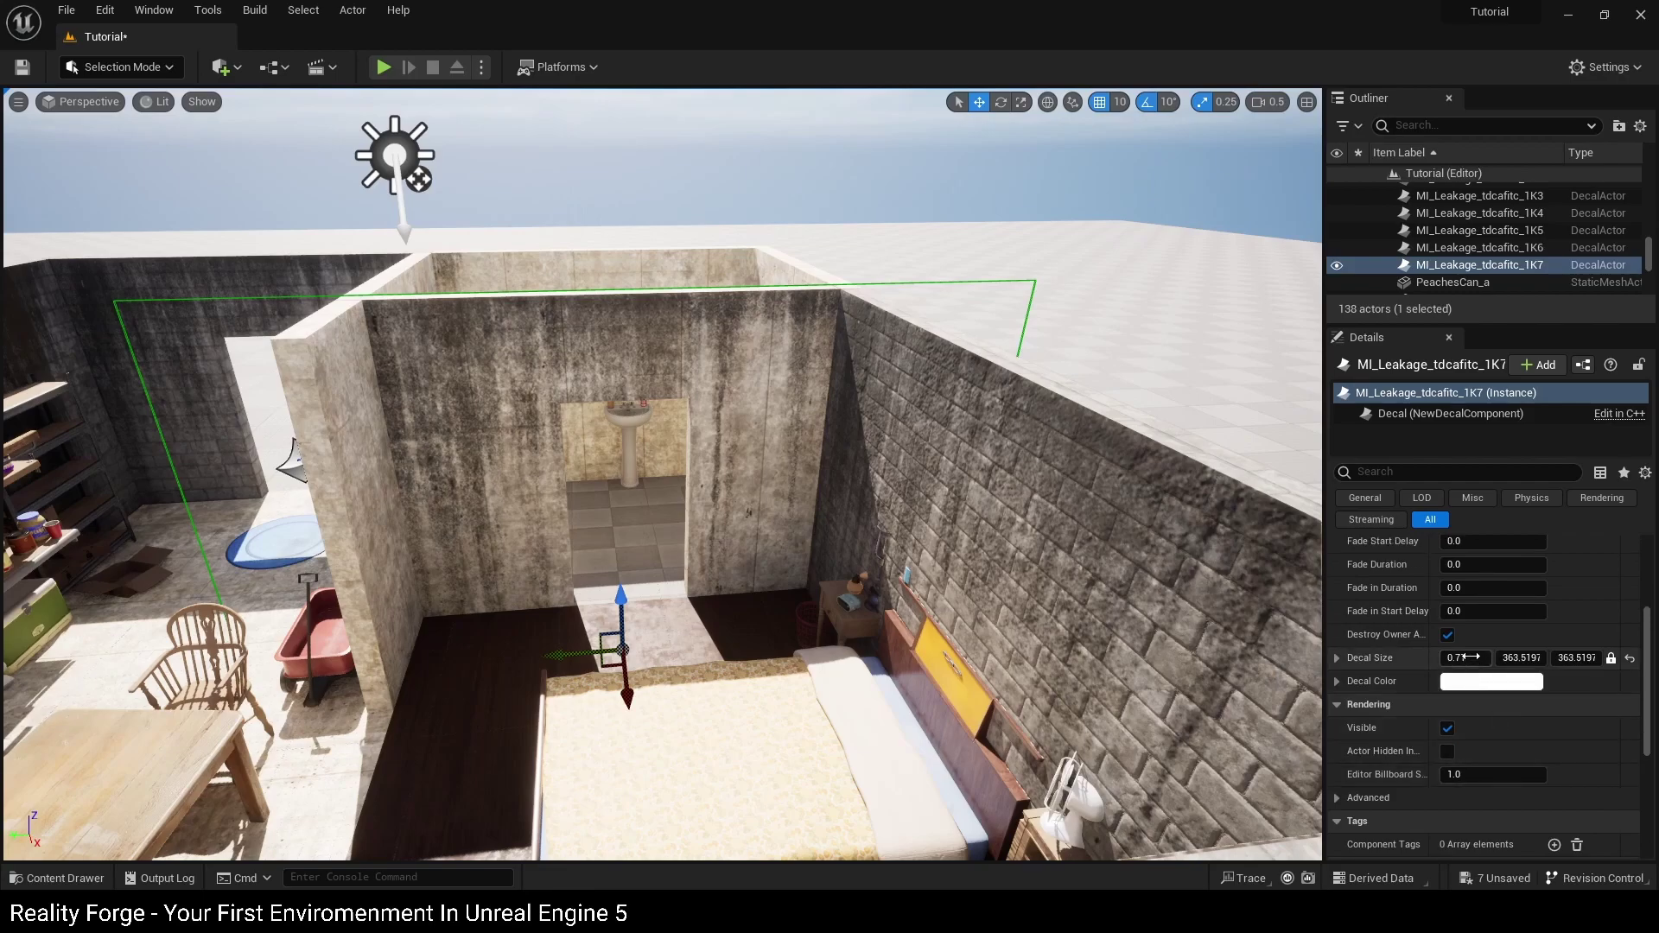
left_click_drag(1465, 658, 1417, 658)
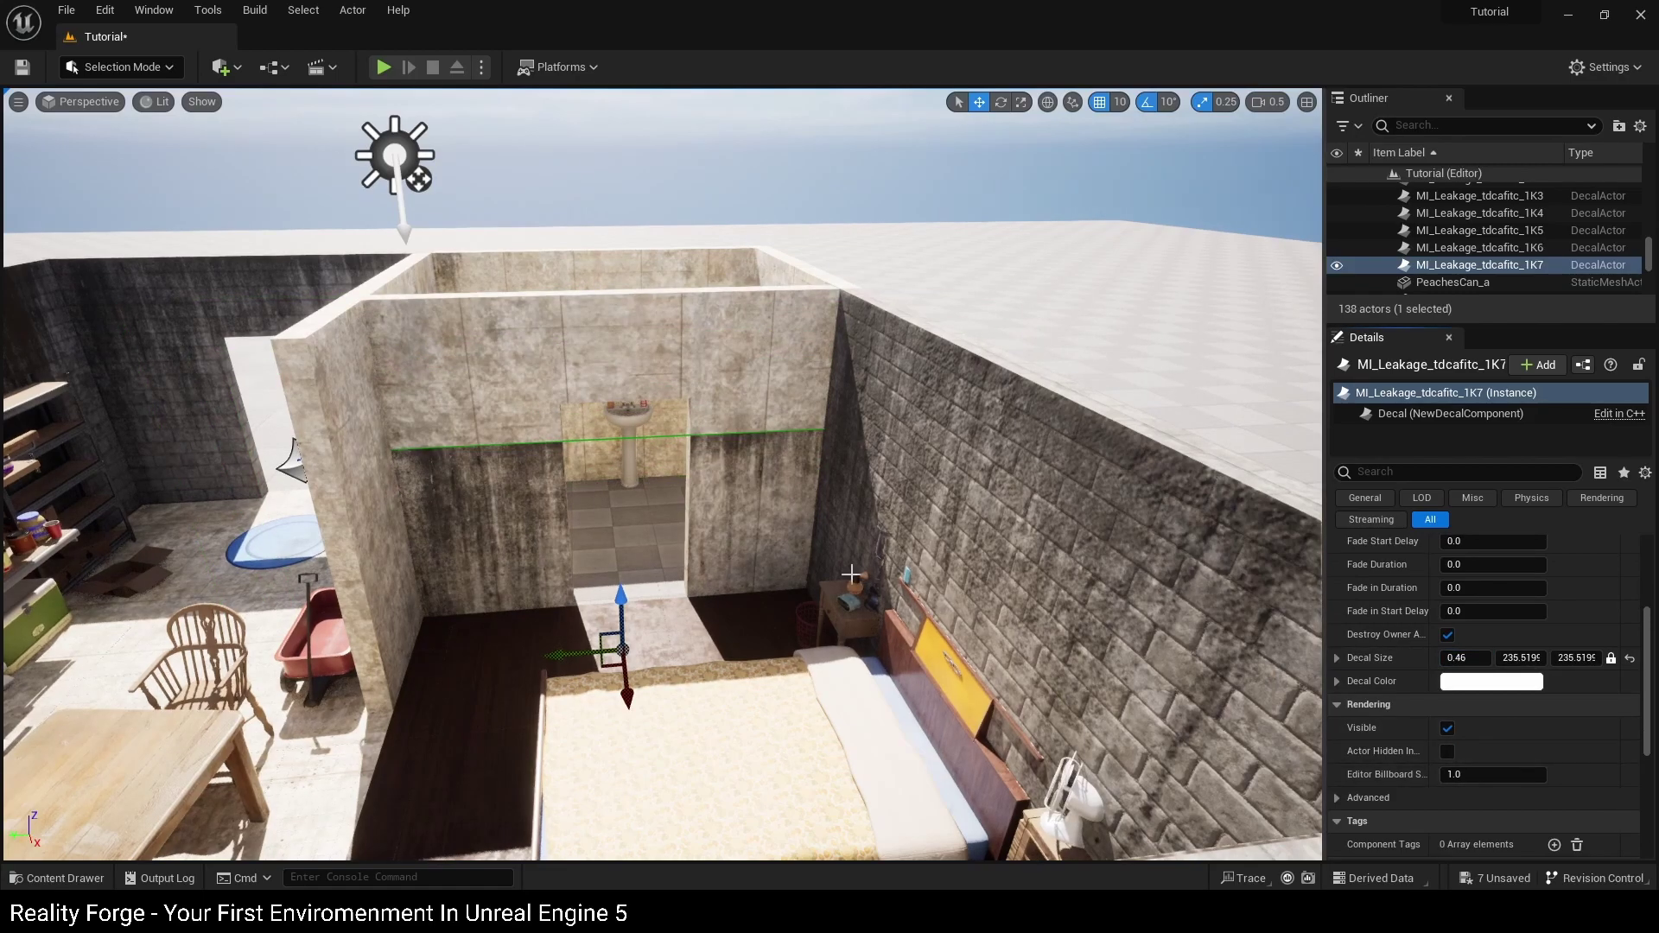
left_click_drag(606, 599, 652, 477)
Duplicate the bathroom doorway decal onto the bathroom's far wall at X -230.
right_click_drag(652, 477, 546, 543)
left_click_drag(745, 696, 764, 671, "alt")
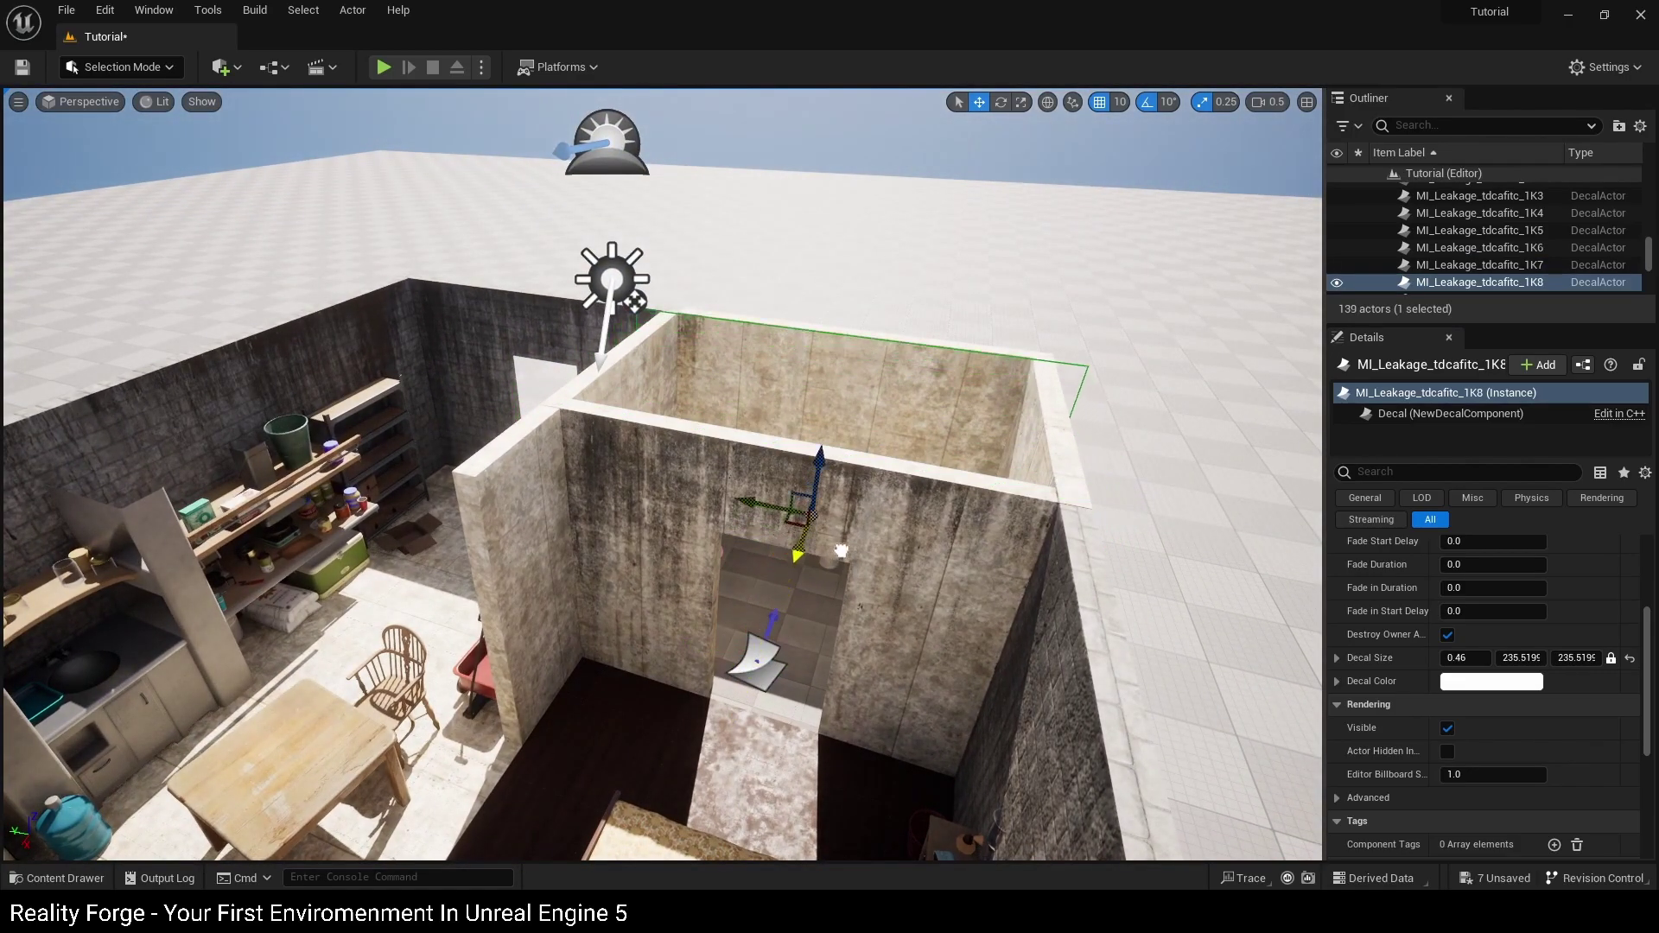
left_click_drag(843, 545, 846, 542)
Set the material of the decal on the bathroom's far wall to MI_Leakage_tdfedjwc.
right_click_drag(845, 542, 1008, 569)
key("ctrl+space")
left_click(504, 662)
double_click(987, 757)
left_click_drag(524, 761, 1469, 678)
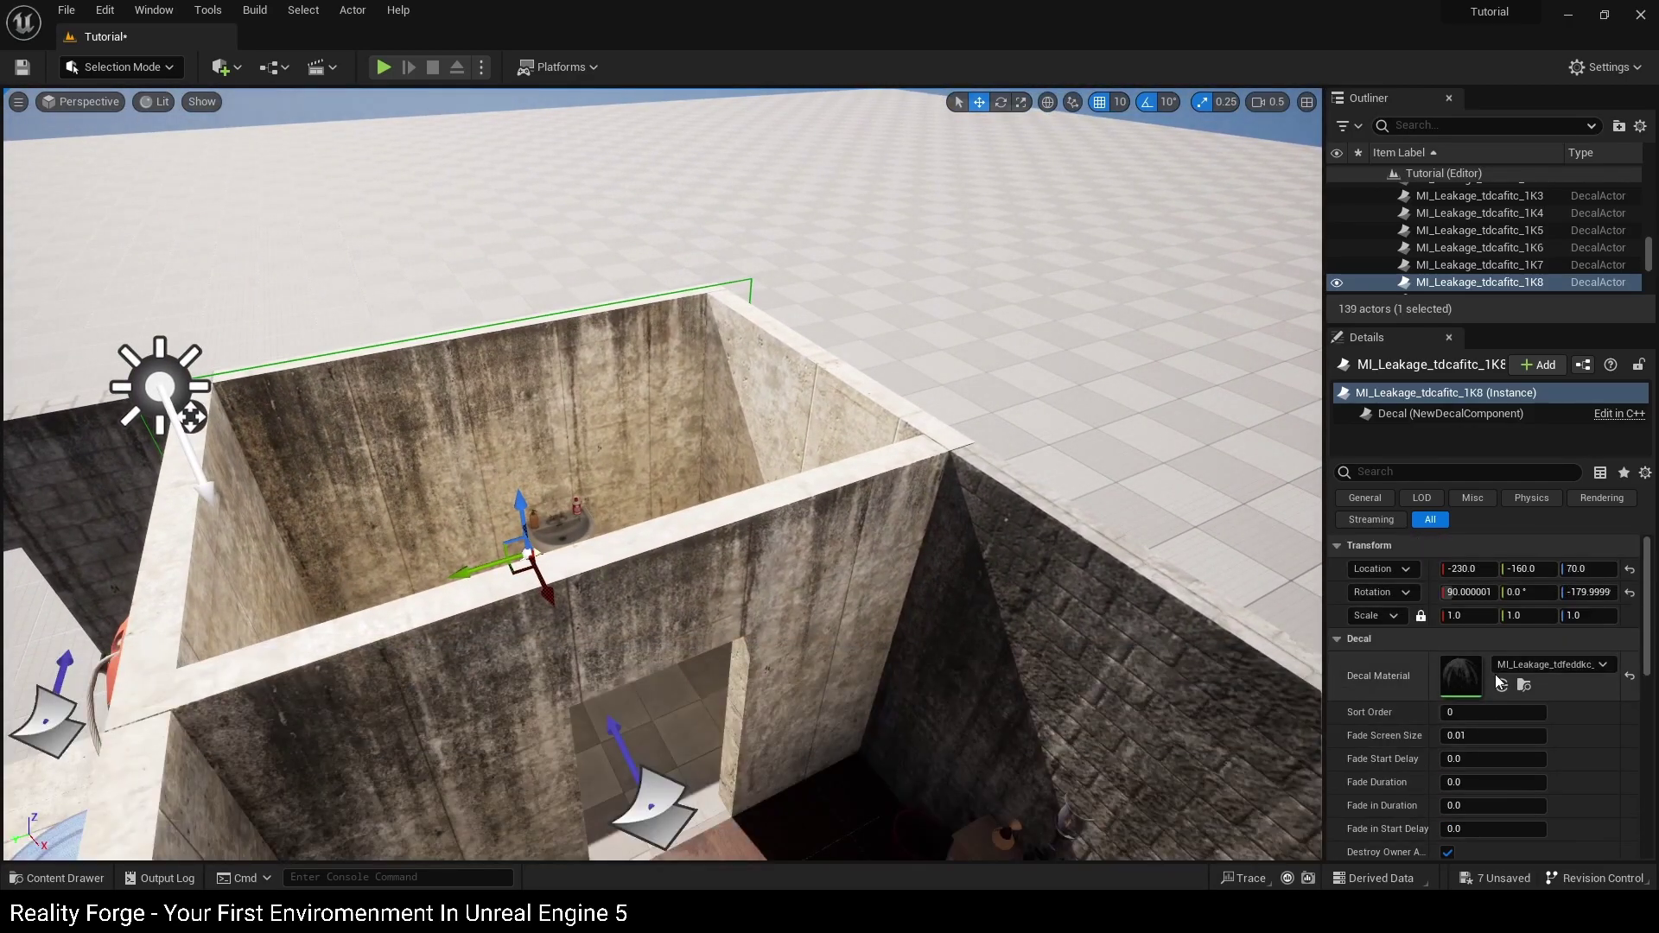
Duplicate the bathroom far-wall decal onto the adjoining outer side wall at X -30, Y -350, Z 70, turned to 90°, 0°, -90°.
right_click_drag(605, 553, 567, 613)
key("e")
left_click_drag(570, 615, 570, 613, "alt")
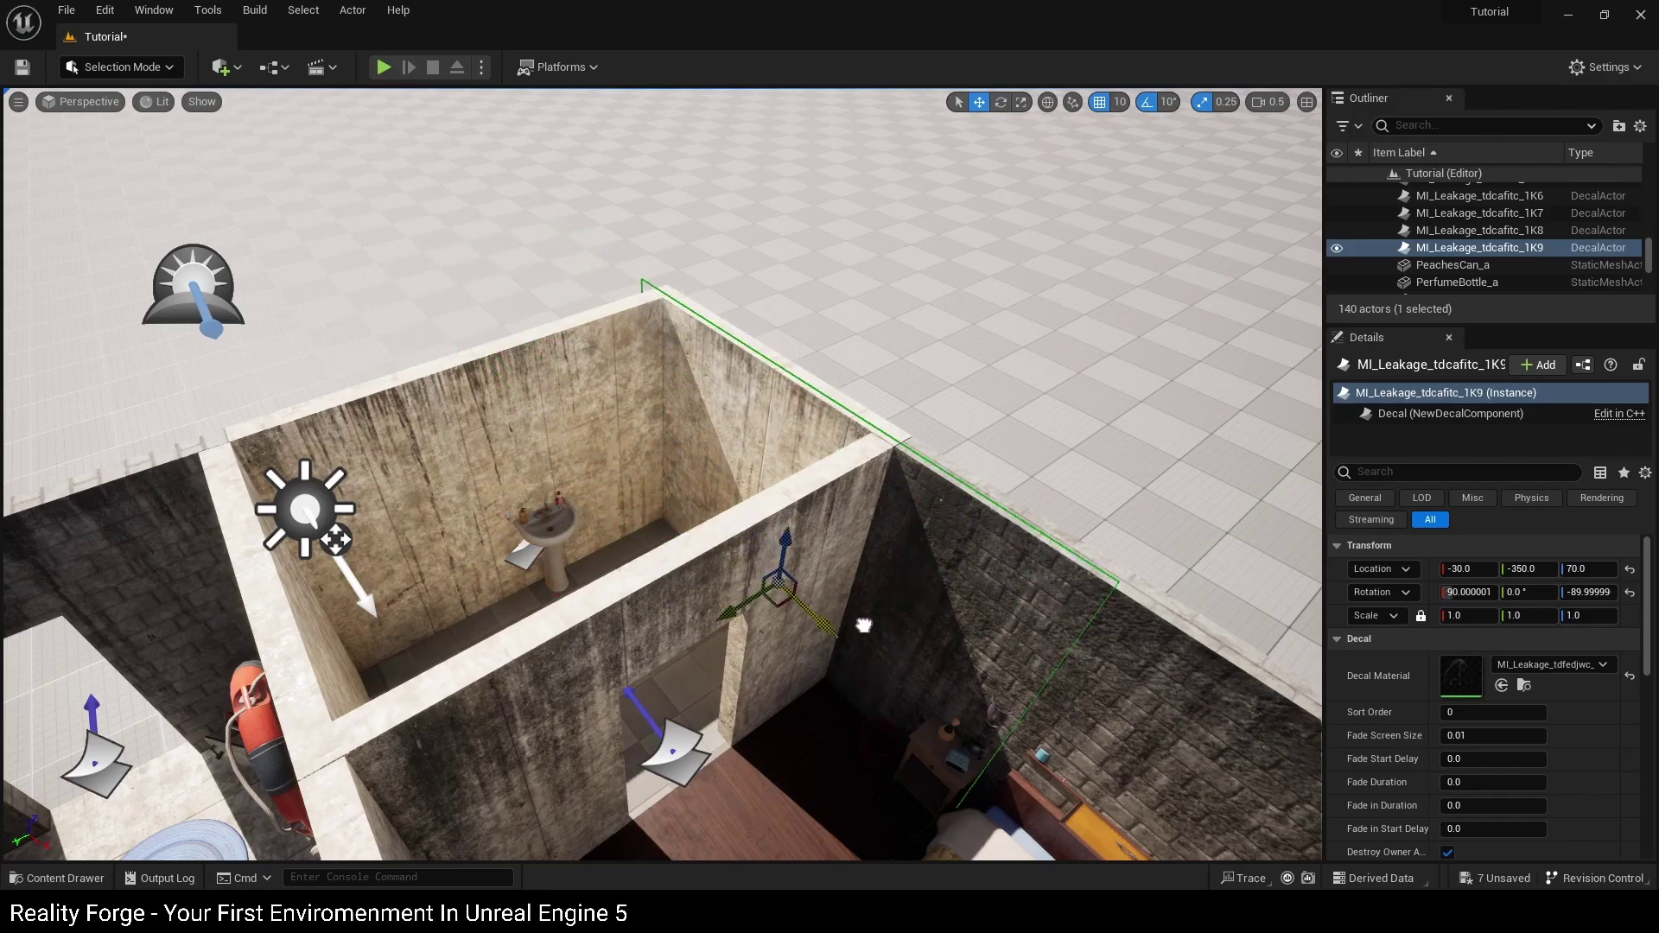
Duplicate the bathroom side-wall decal and turn the copy to 90°, 0°, -270° at X -70, Y -350.
right_click_drag(831, 606, 769, 616)
key("e")
left_click_drag(808, 638, 864, 626, "alt")
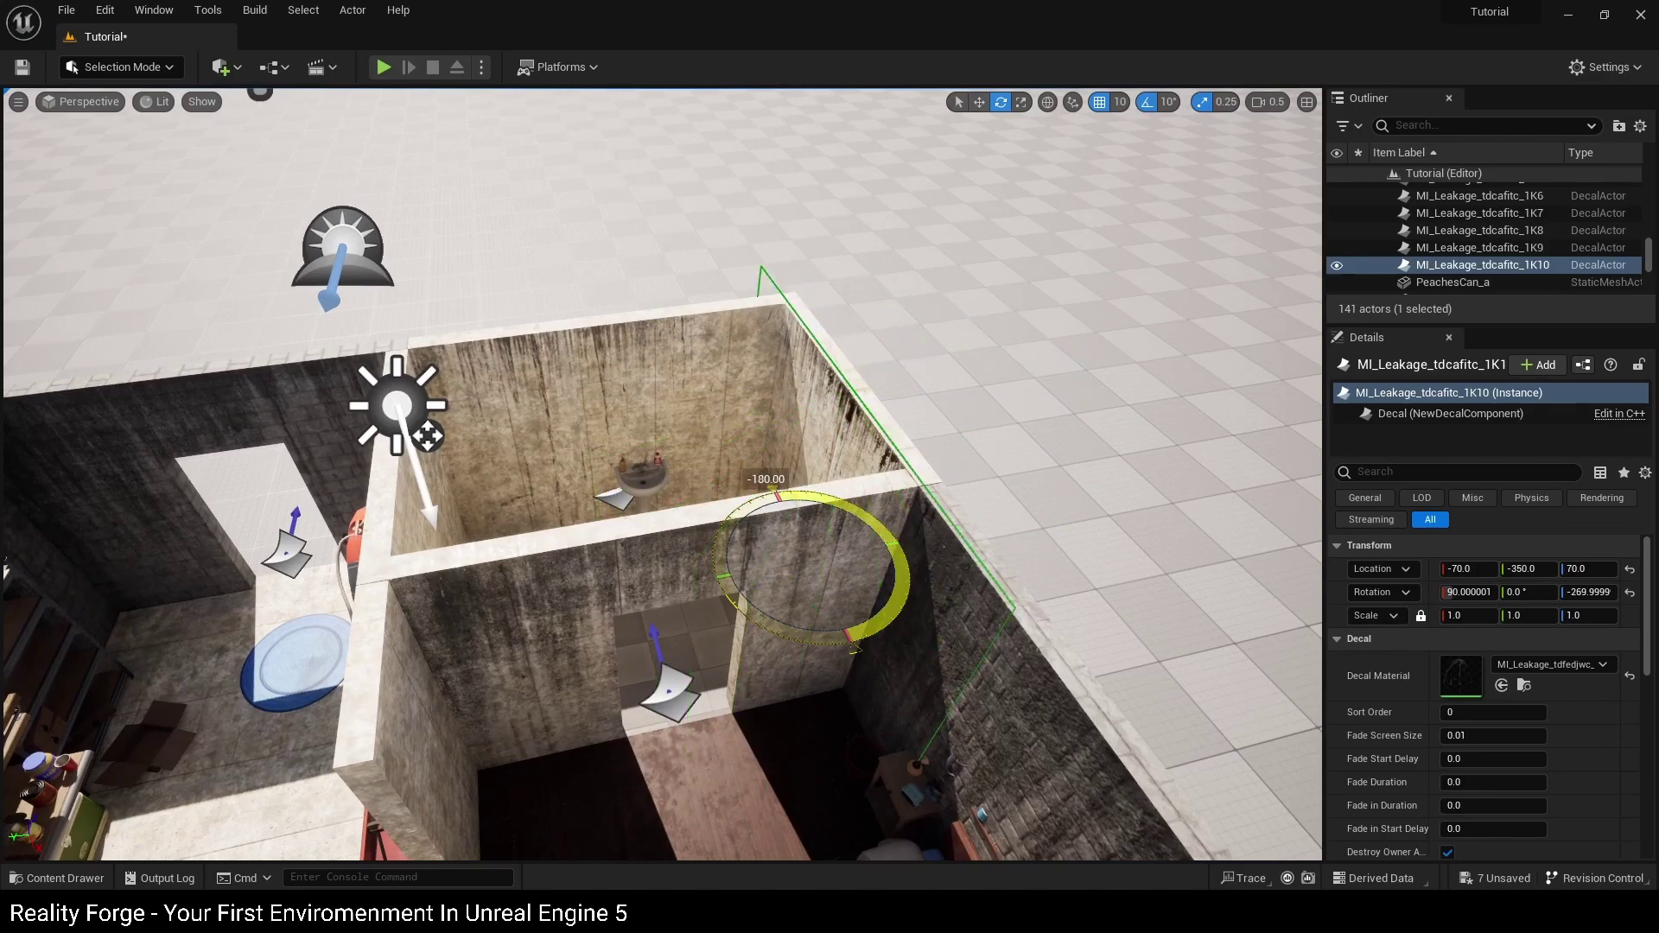
Move the turned decal copy onto the bathroom's opposite side wall at Y 30, Z 70.
right_click_drag(830, 616, 761, 614)
key("w")
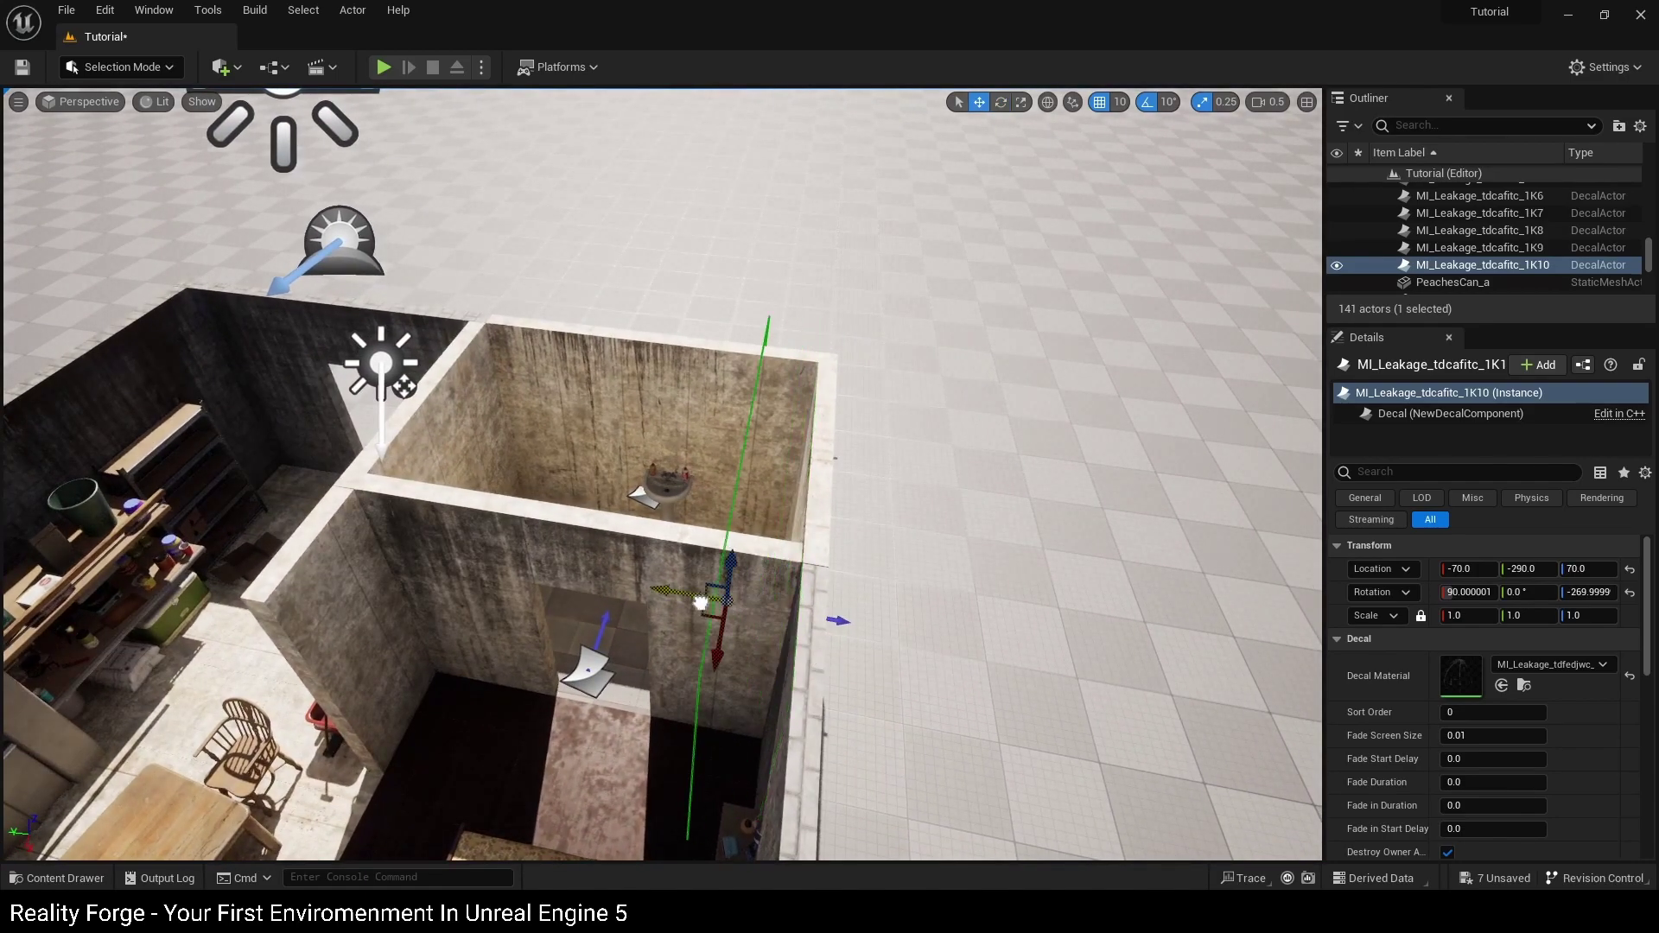
scroll(733, 591, "up", 5)
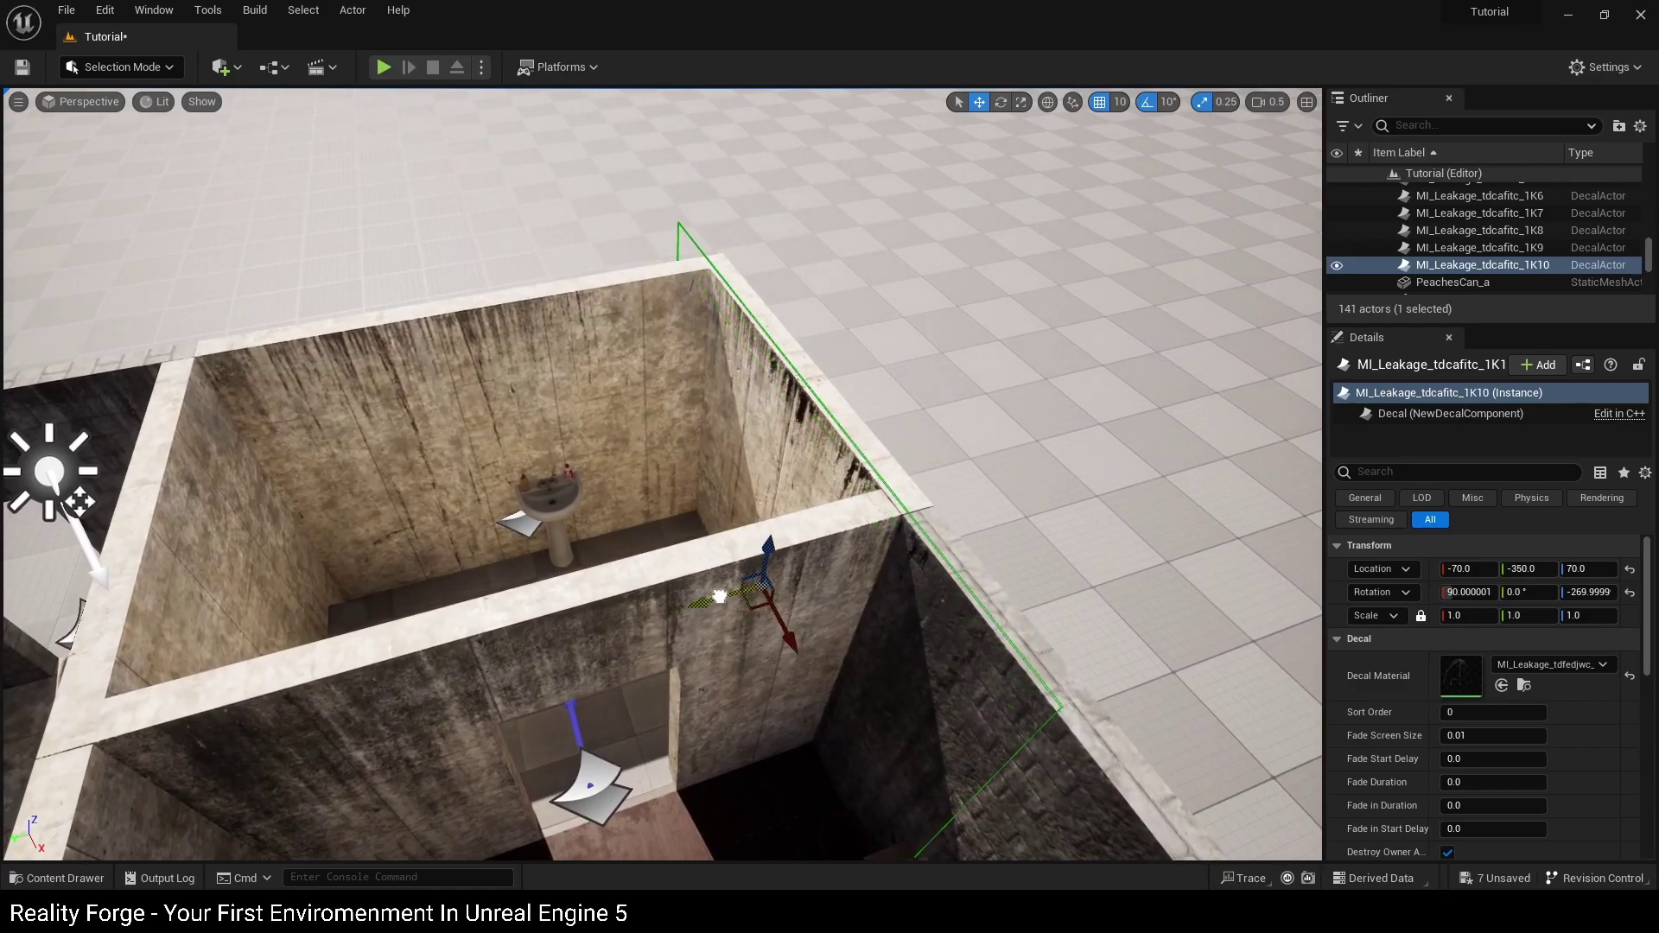
right_click_drag(825, 424, 745, 541)
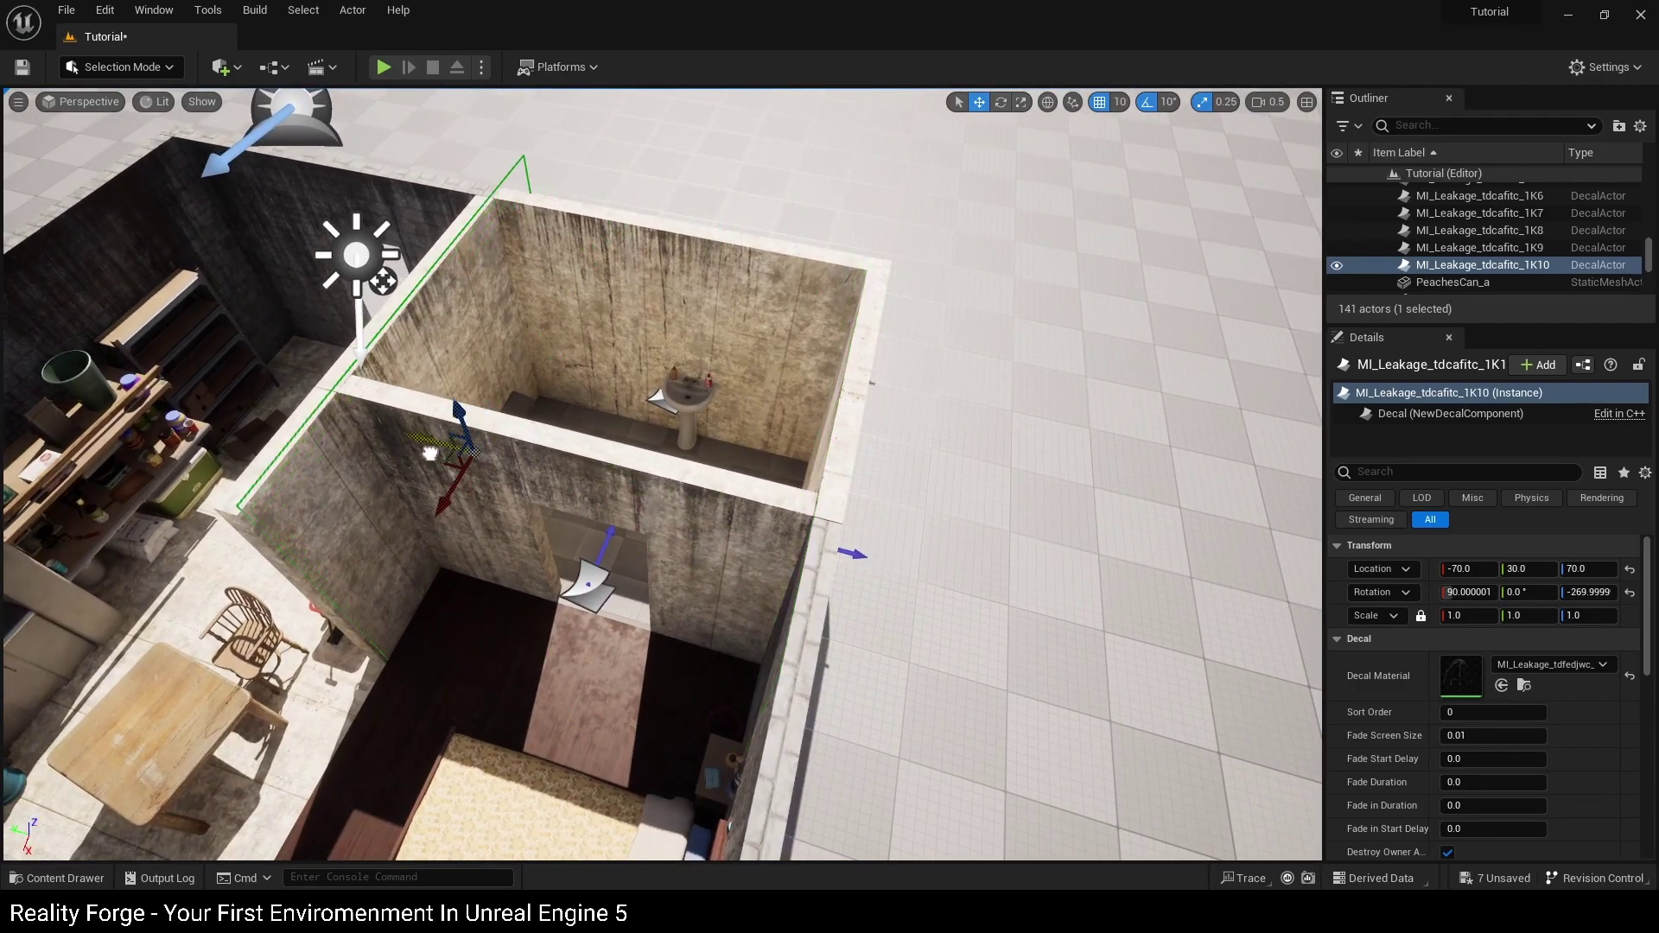
right_click_drag(581, 529, 522, 534)
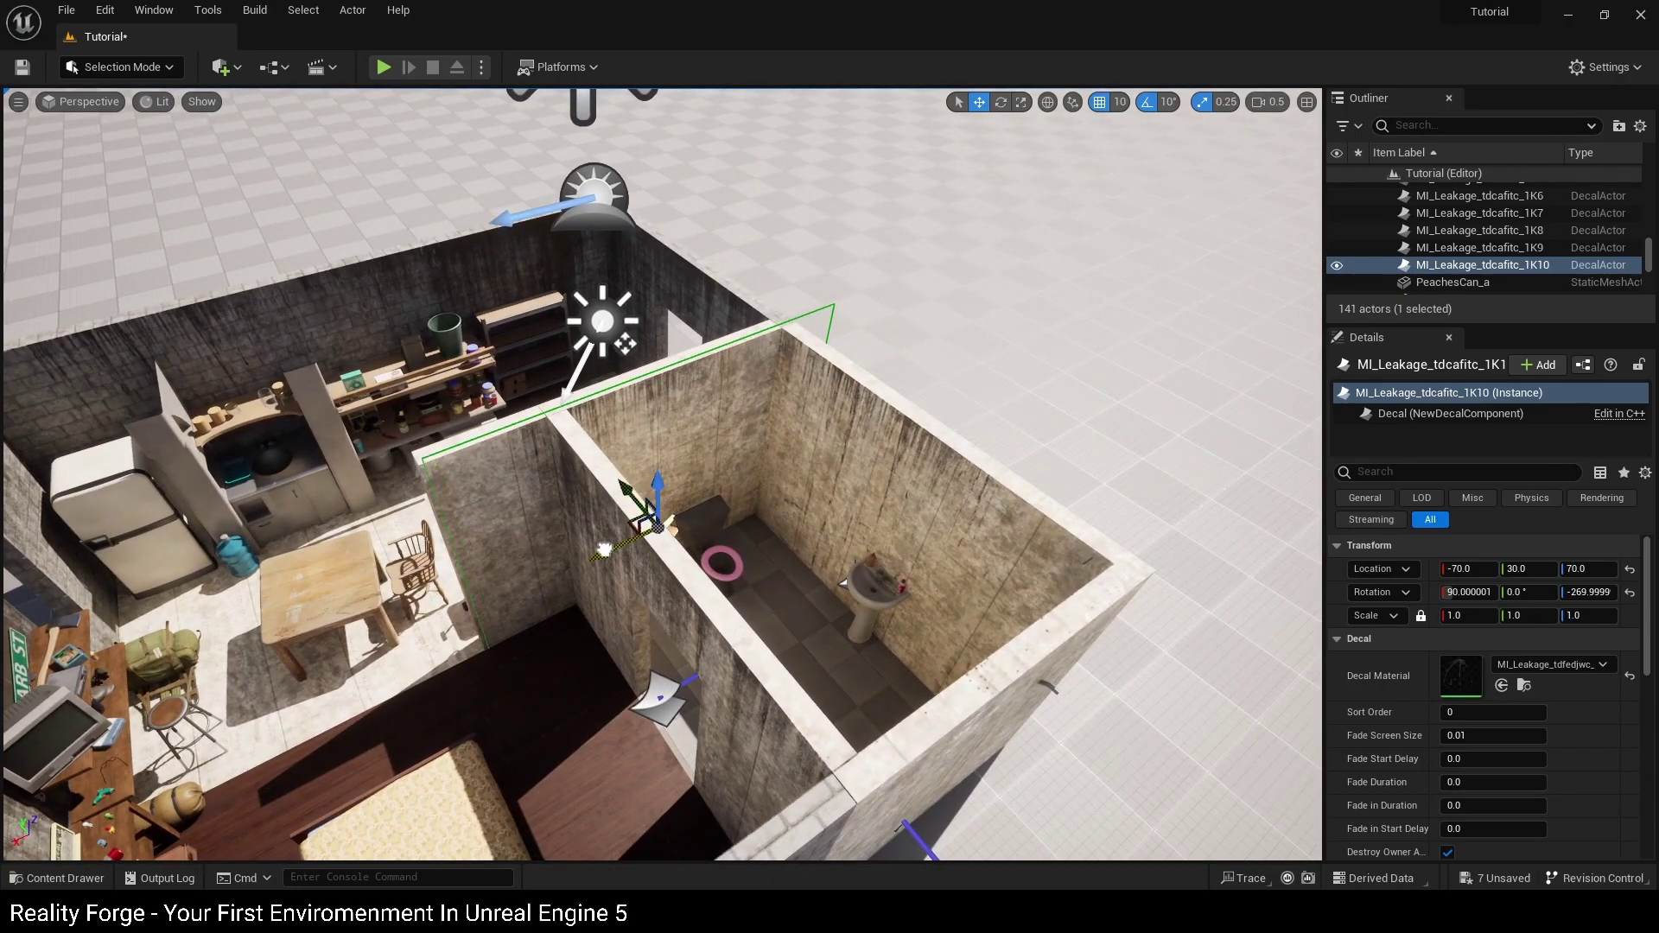
left_click_drag(604, 550, 596, 555)
right_click_drag(595, 555, 557, 480)
key("g")
right_click_drag(551, 597, 645, 596)
key("g")
Duplicate the decal onto the lifebuoy wall at X -60, Y 50, Z 50, turned to 90°, 0°, -90°, and size it about 0.53 × 271.4 × 271.4.
left_click_drag(508, 673, 370, 648, "alt")
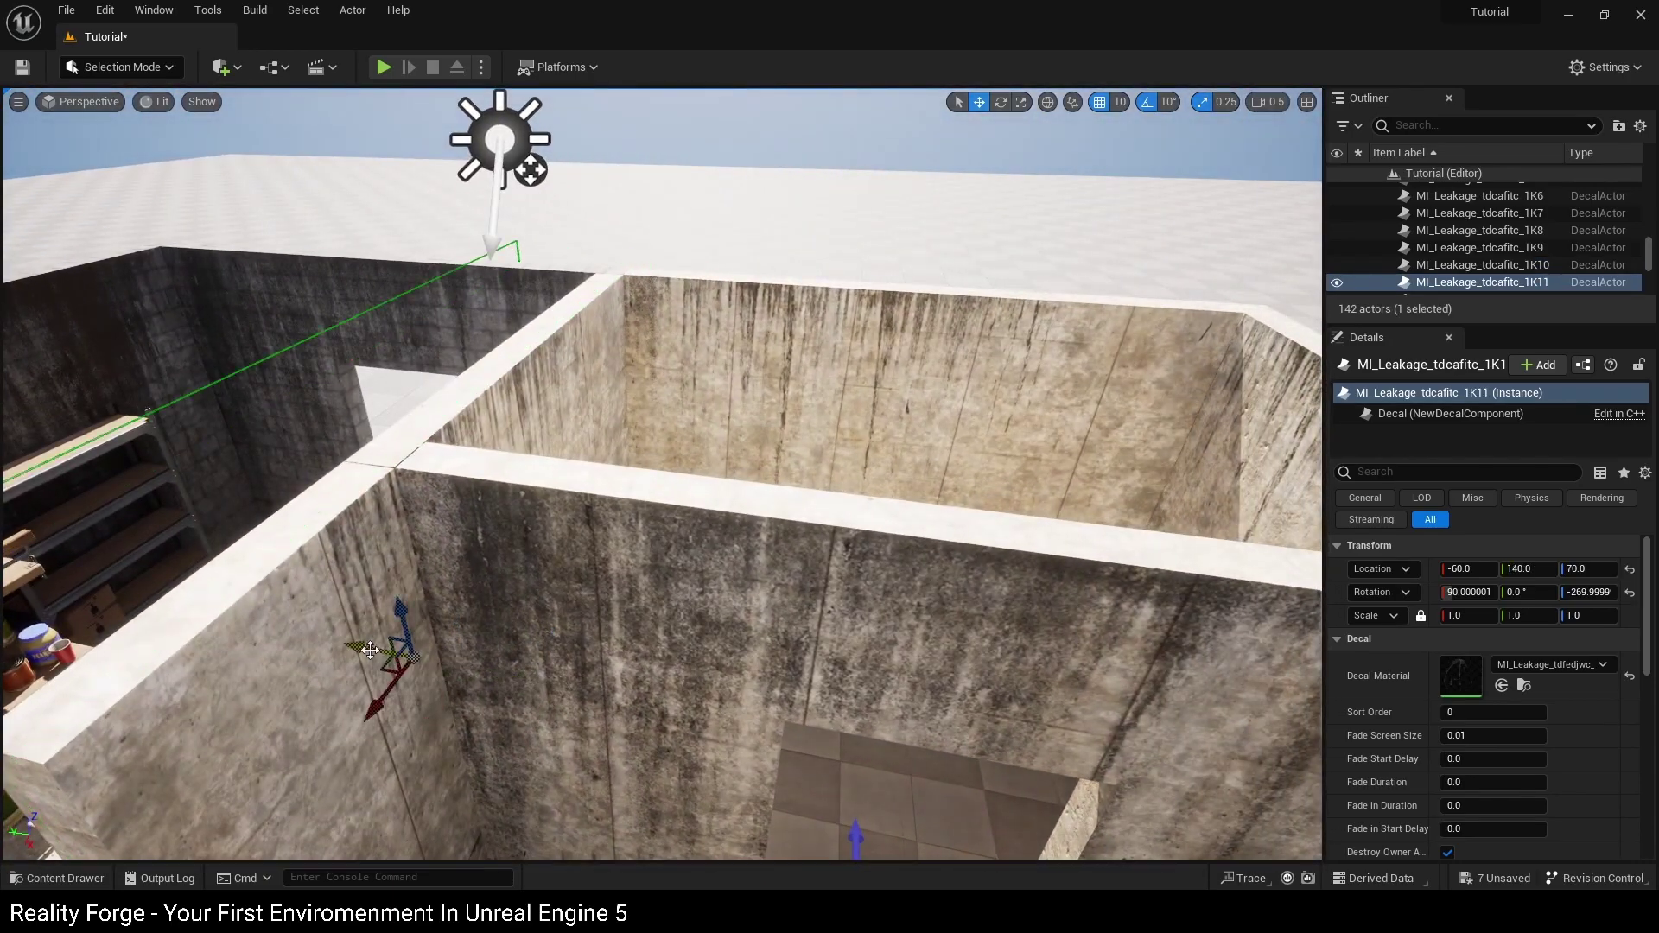
right_click_drag(596, 657, 543, 694)
key("e")
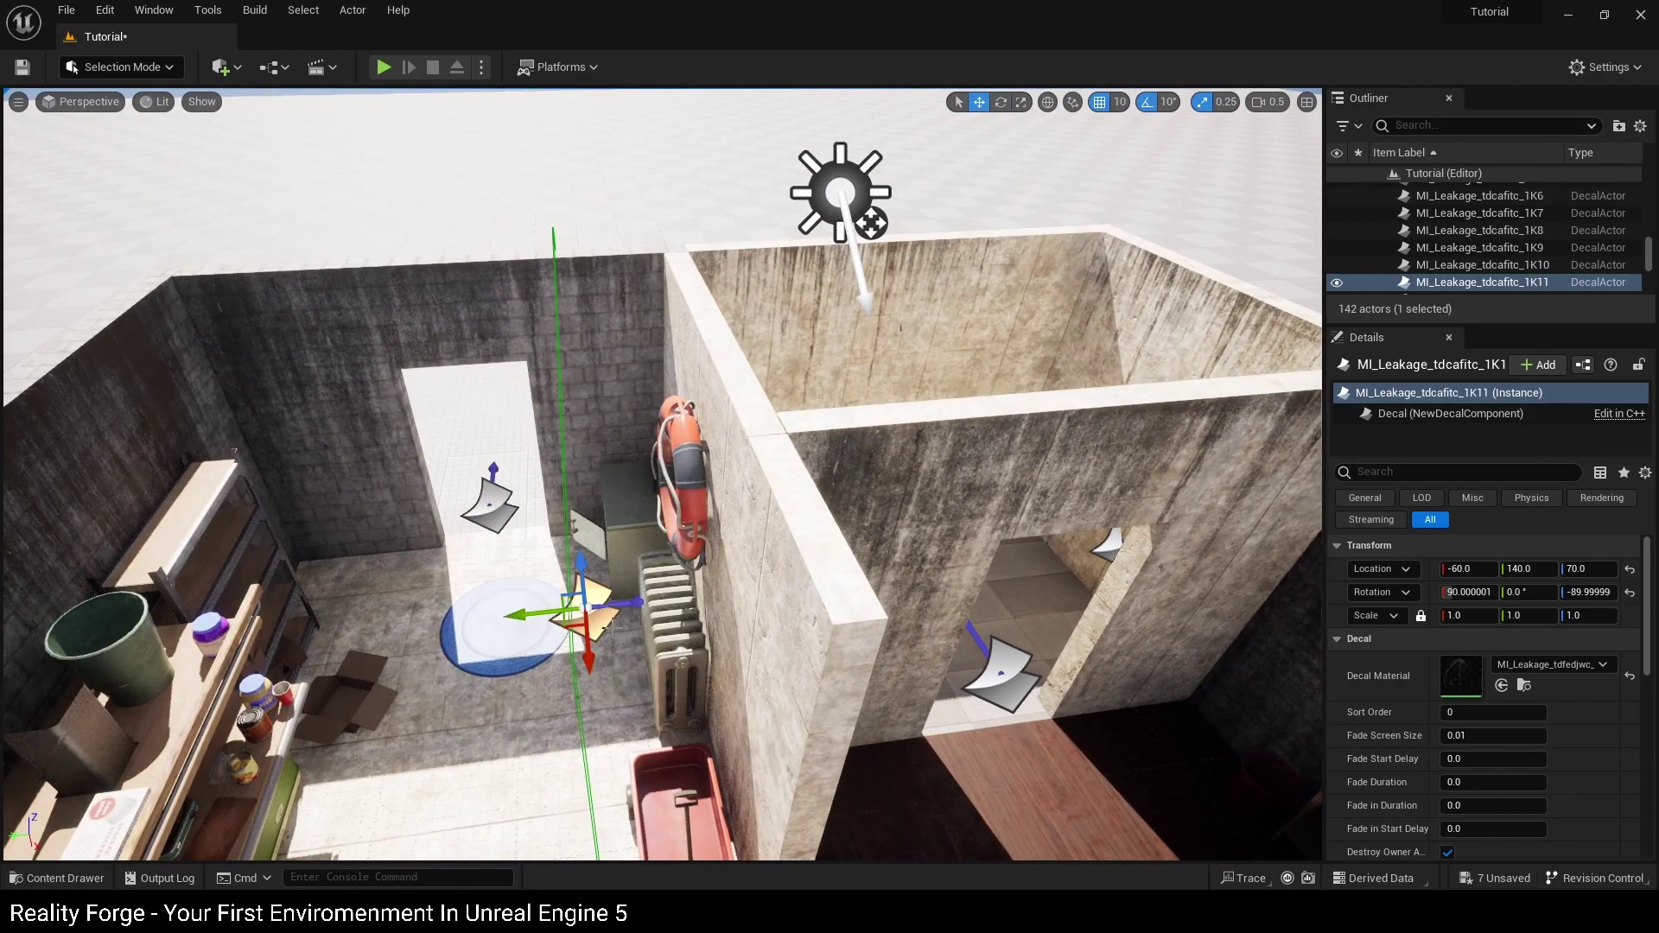
left_click_drag(664, 597, 654, 597)
right_click_drag(672, 554, 671, 554)
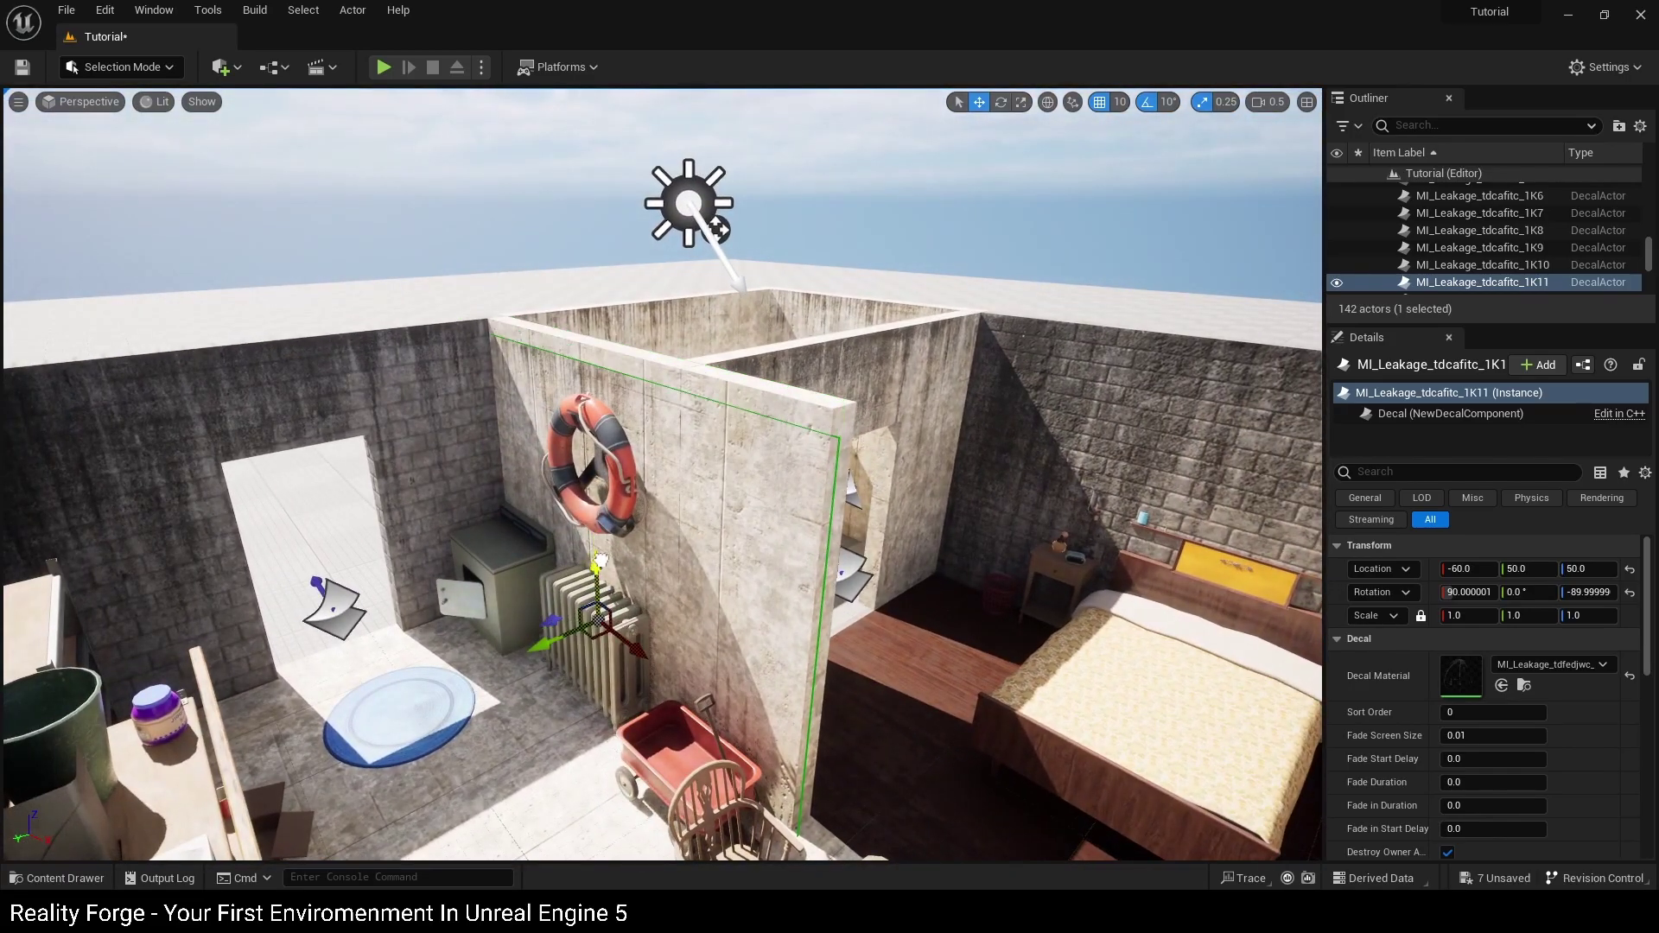
scroll(1521, 743, "down", 4)
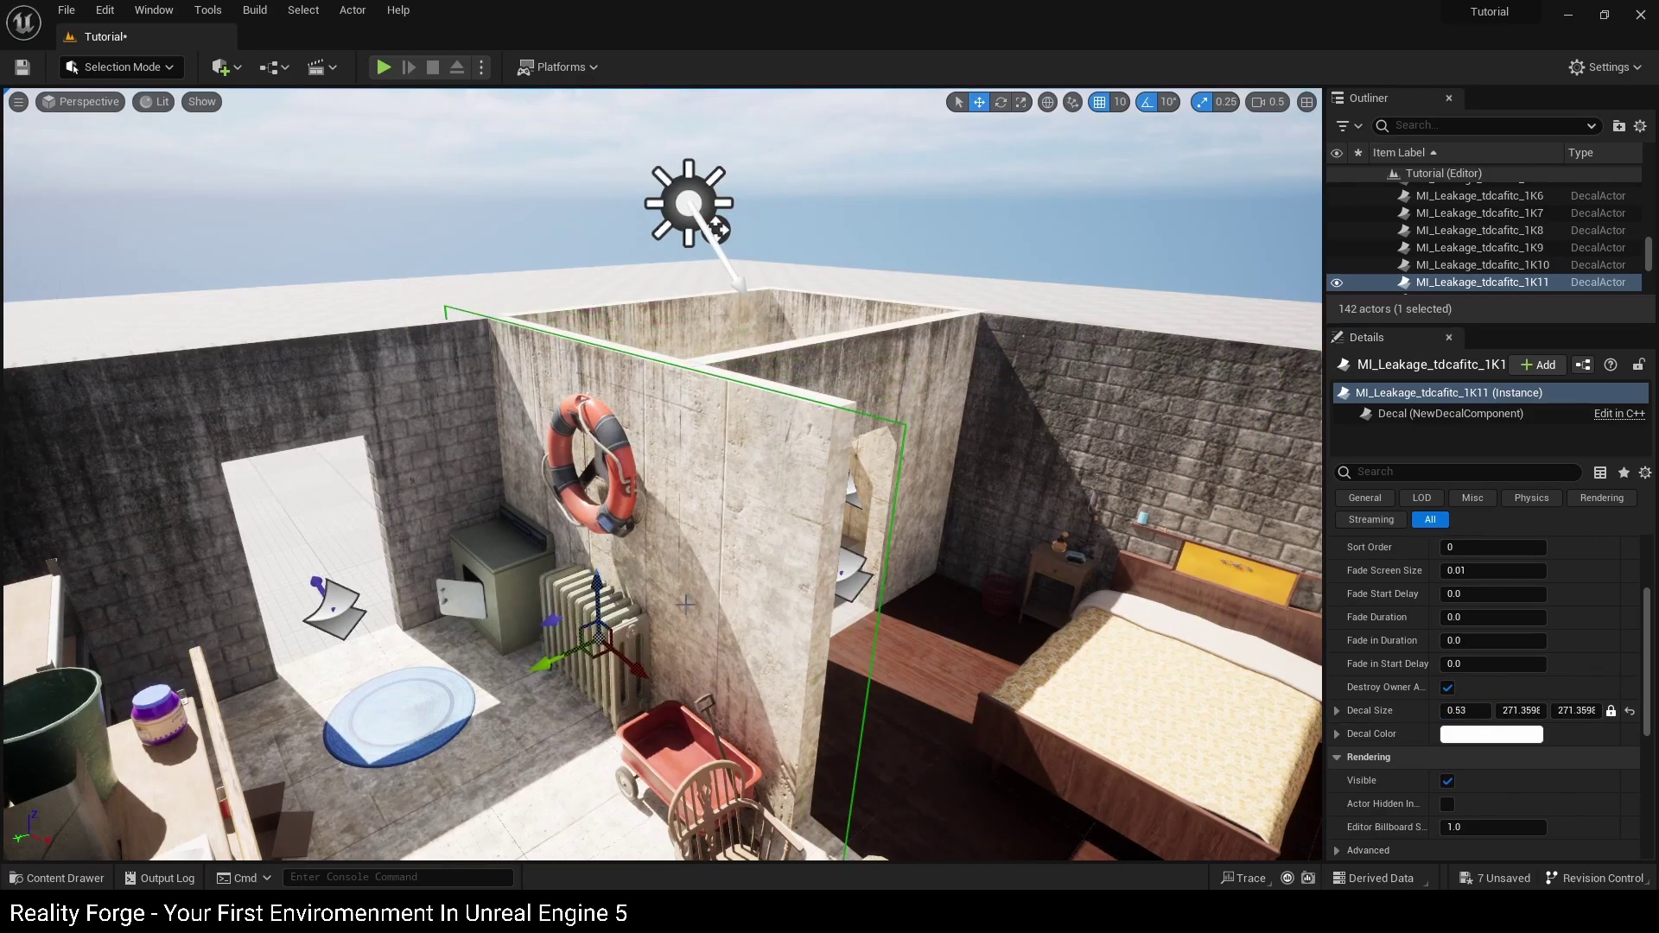
Filter the scene objects by "decal" and select the window wall's leakage decal, MI_Leakage_tdcafitc_1K5.
right_click_drag(691, 605, 837, 510)
left_click(973, 350)
right_click_drag(972, 350, 1035, 395)
right_click_drag(902, 407, 901, 408)
type("decal")
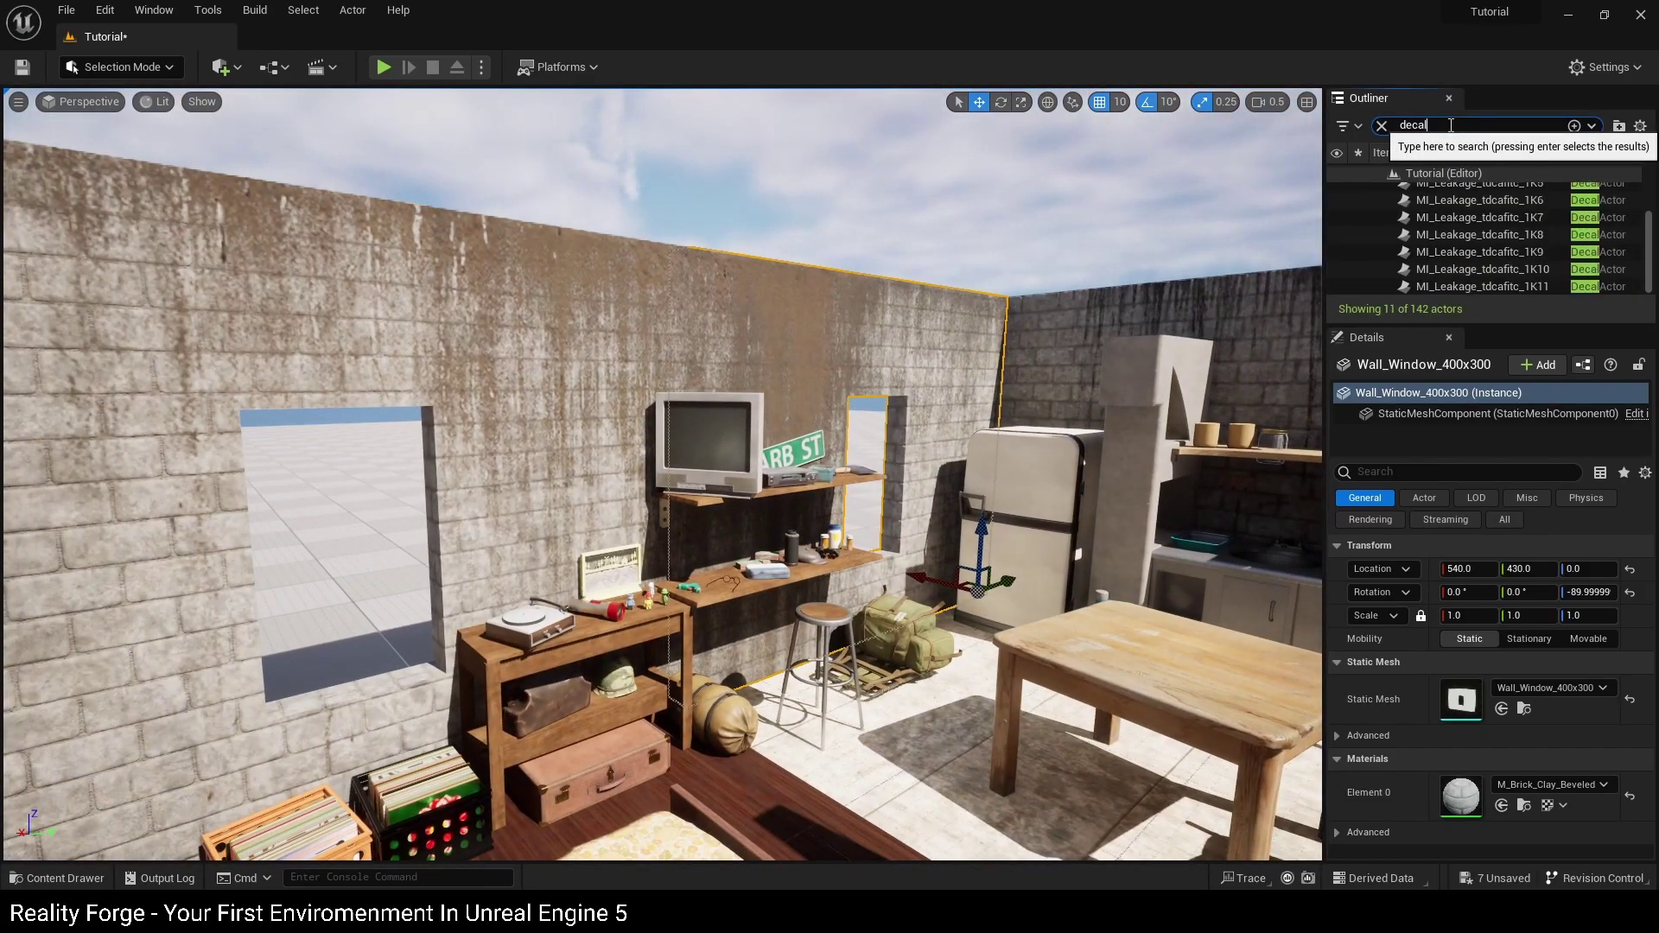
scroll(1461, 227, "up", 2)
left_click(1465, 194)
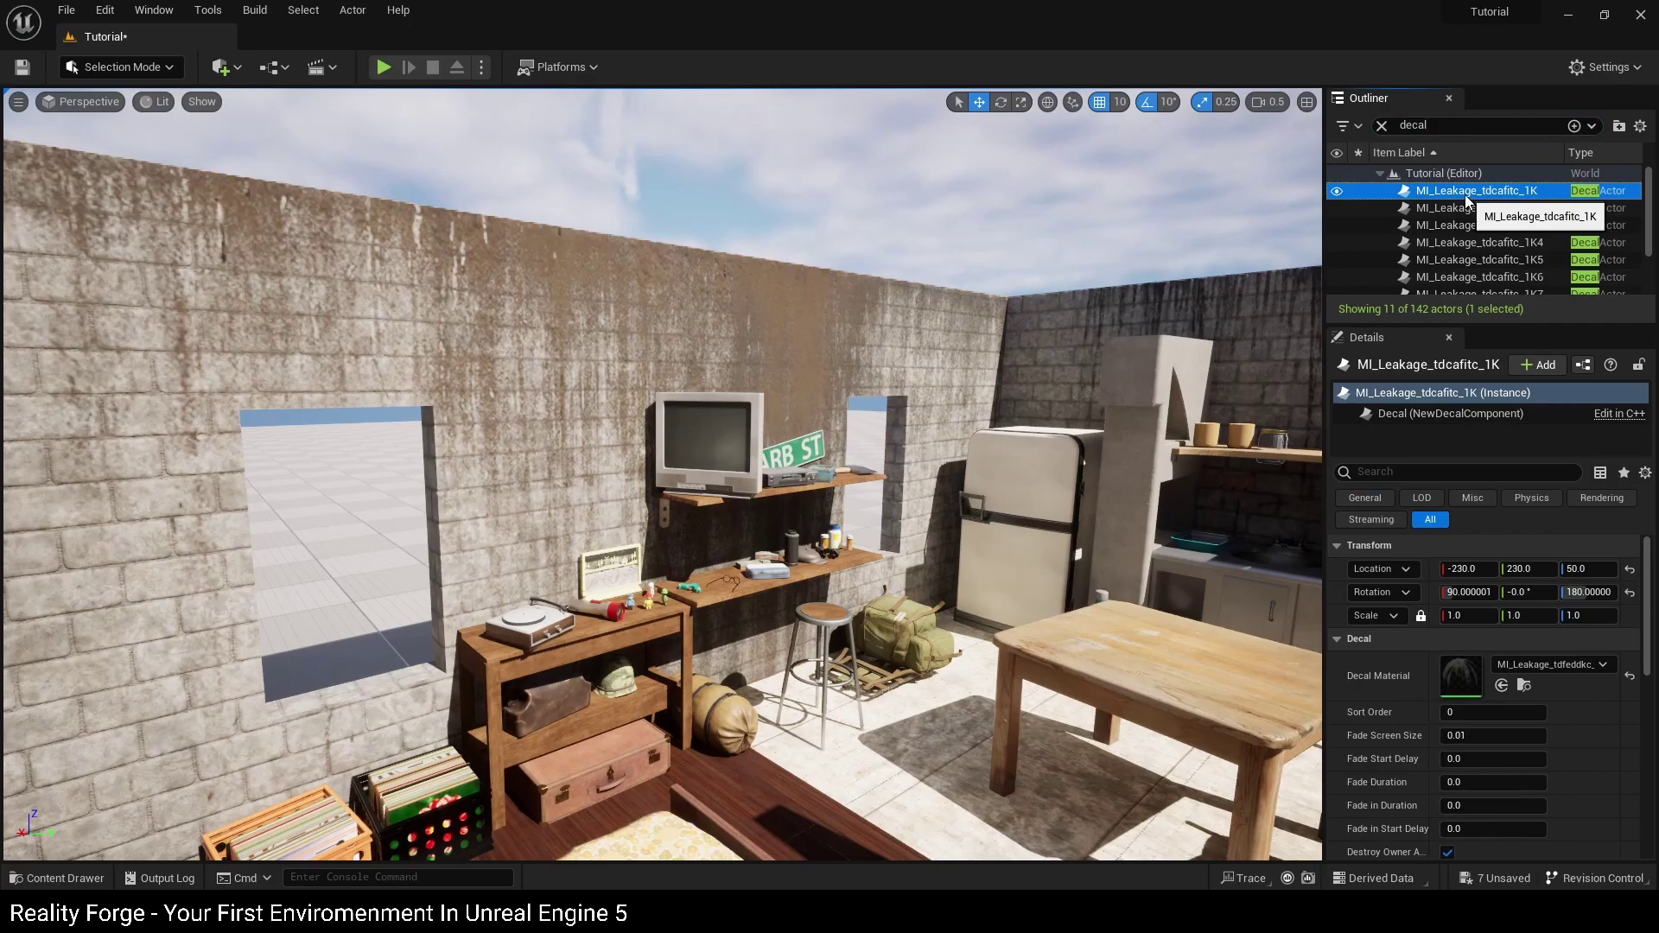
scroll(1465, 194, "up", 3)
key("Down")
key("Down")
key("Up")
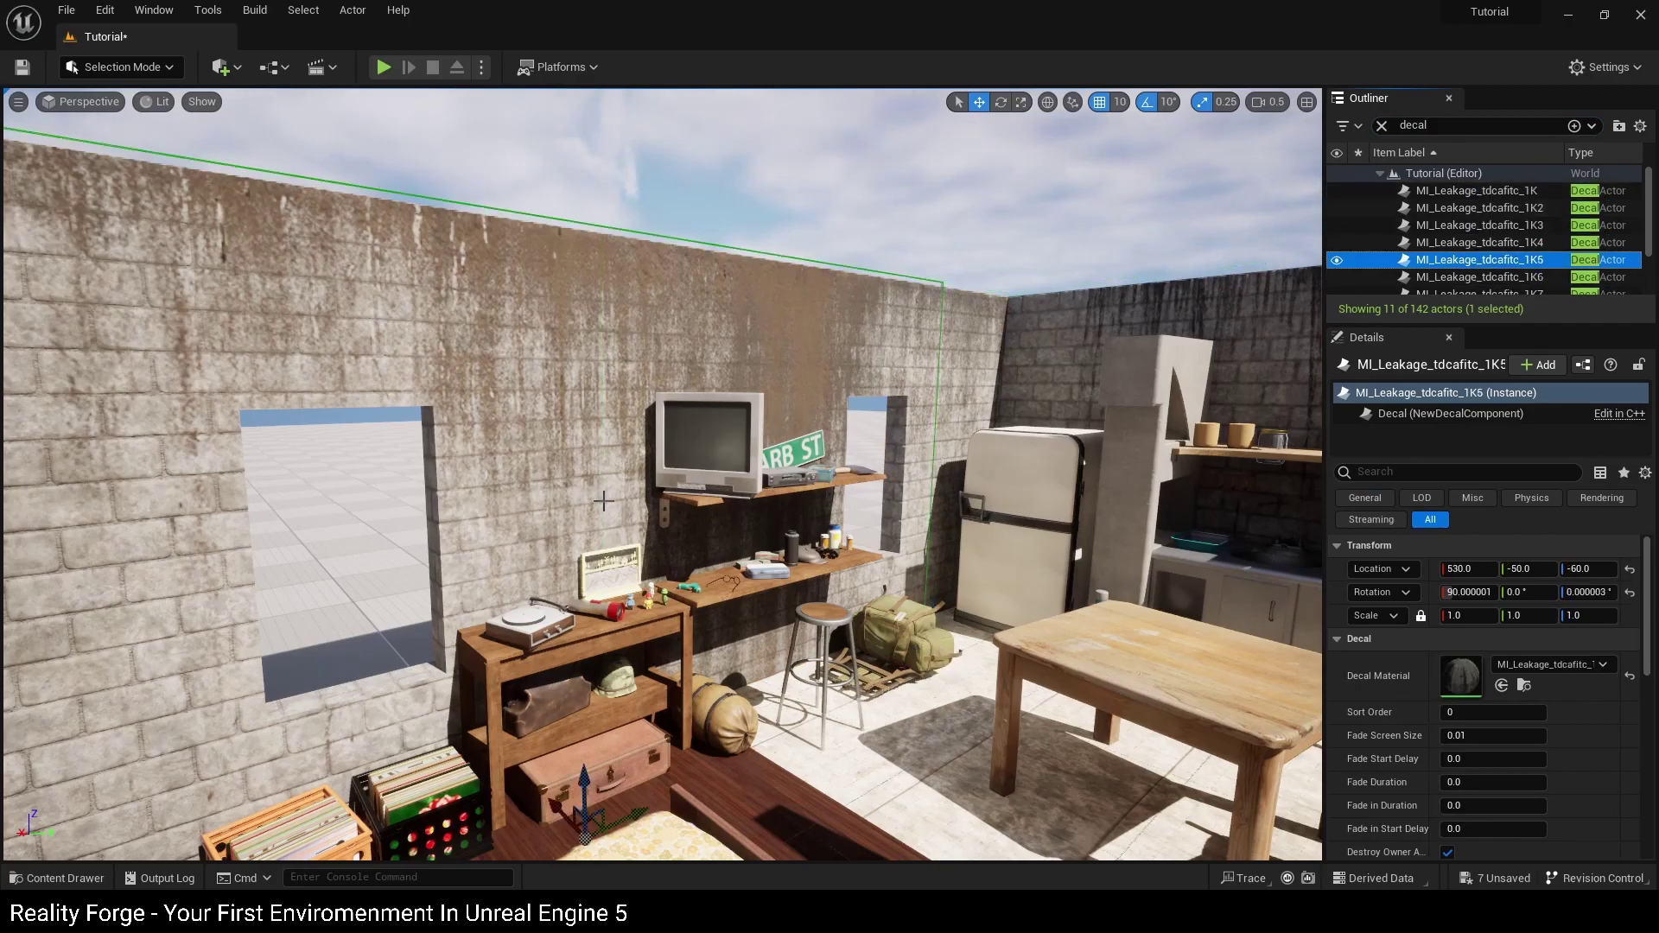
Shift the selected decal along the window wall to Y -260 and set its material to MI_Leakage_tdfeddkc.
right_click_drag(950, 389, 856, 389)
left_click_drag(899, 733, 535, 725)
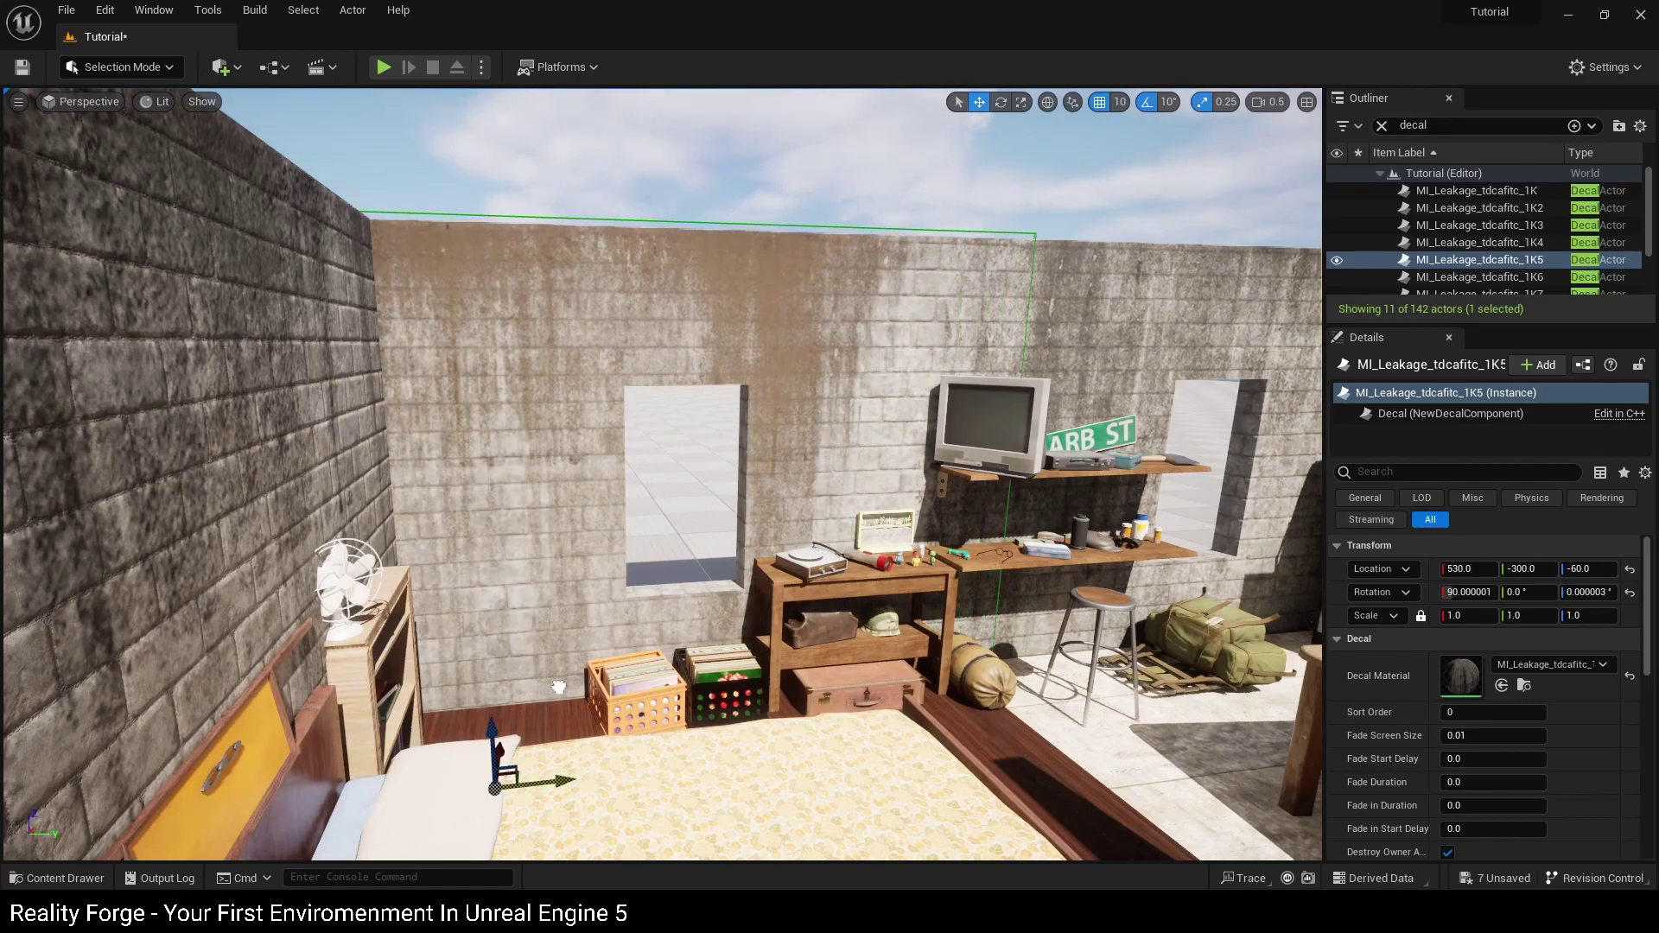
key("ctrl+space")
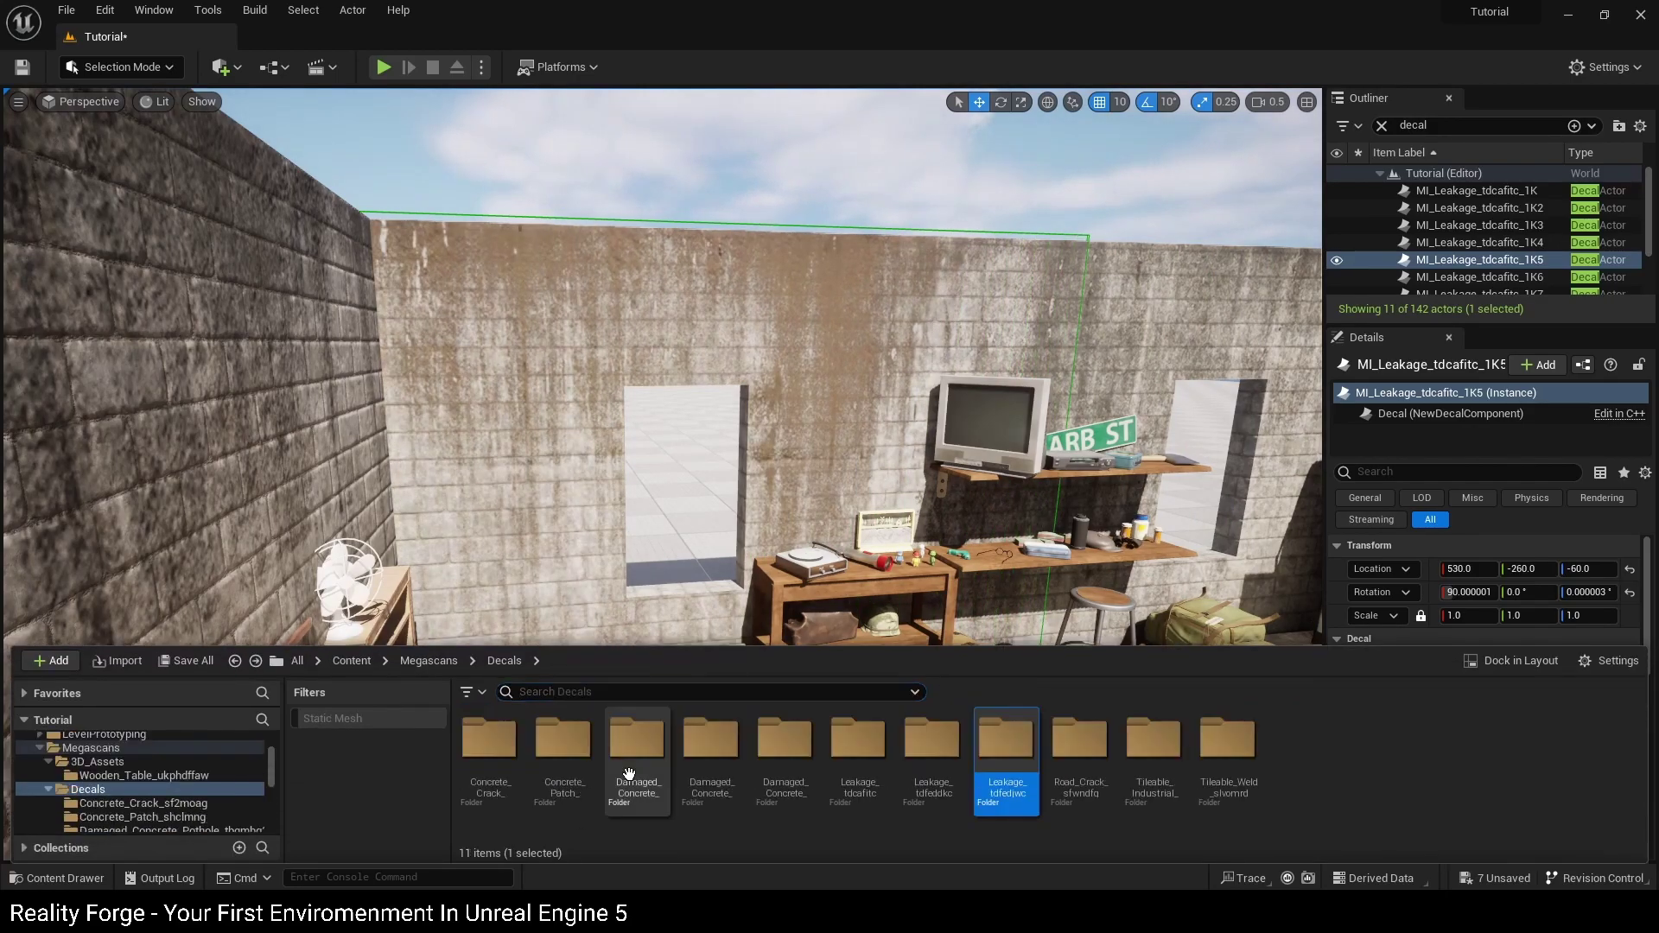
double_click(918, 780)
left_click(505, 771)
key("ctrl+space")
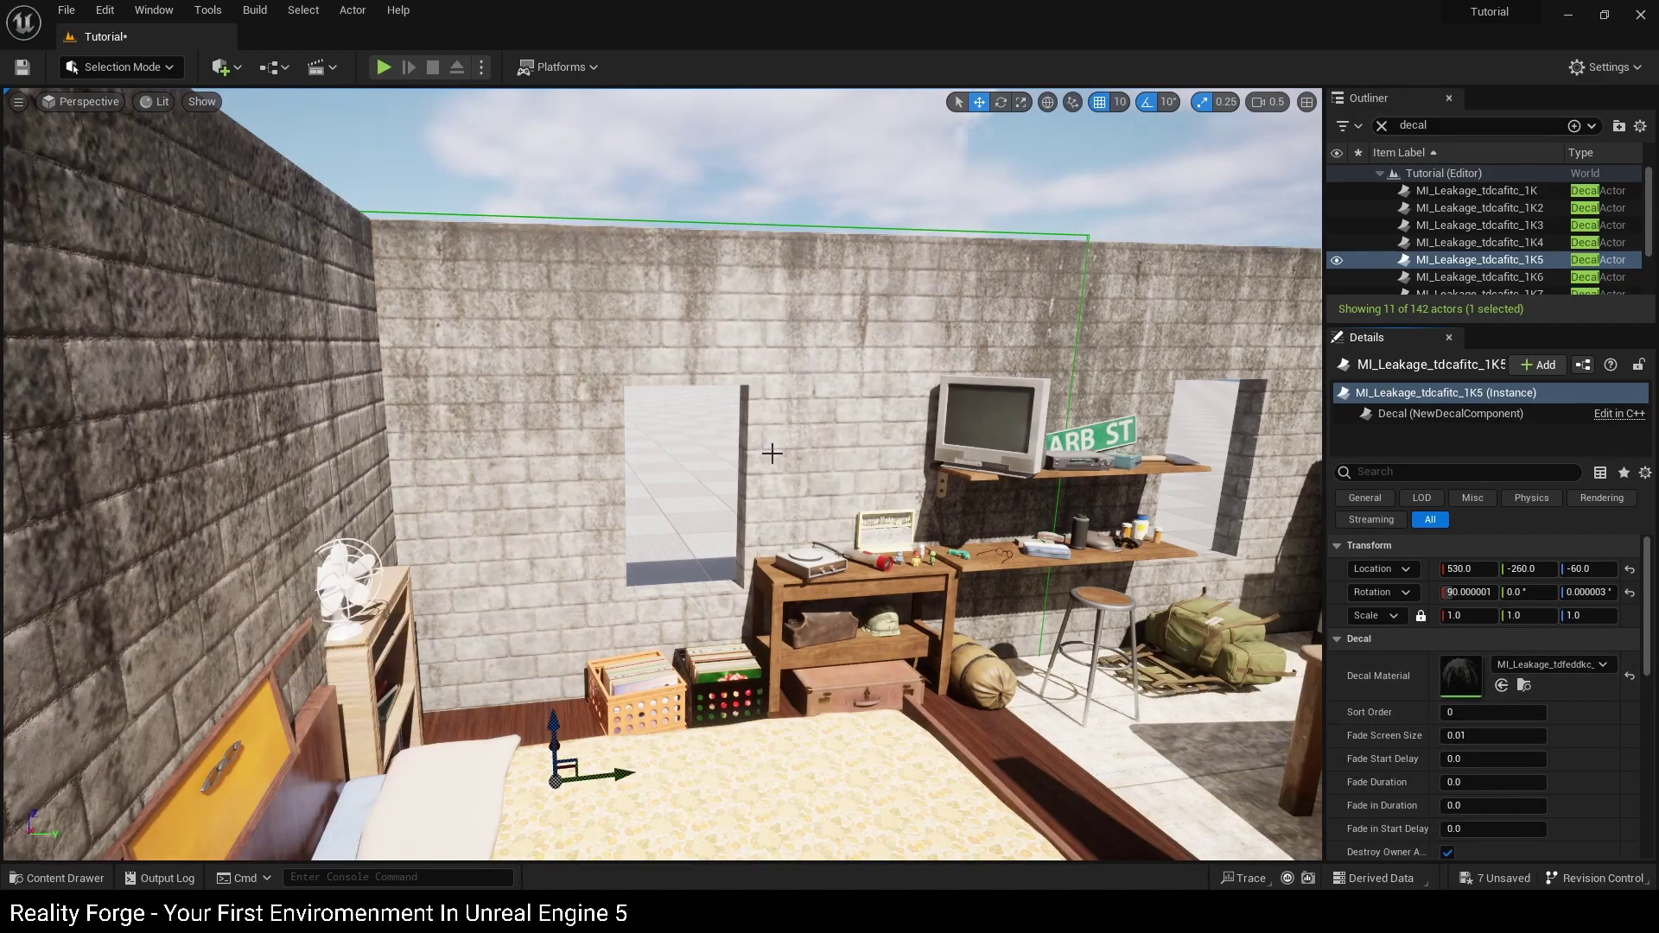
Search the project's Content folder for static meshes named "frame" for the open doorway.
right_click_drag(774, 452, 1028, 385)
right_click_drag(881, 450, 769, 446)
right_click_drag(439, 413, 519, 436)
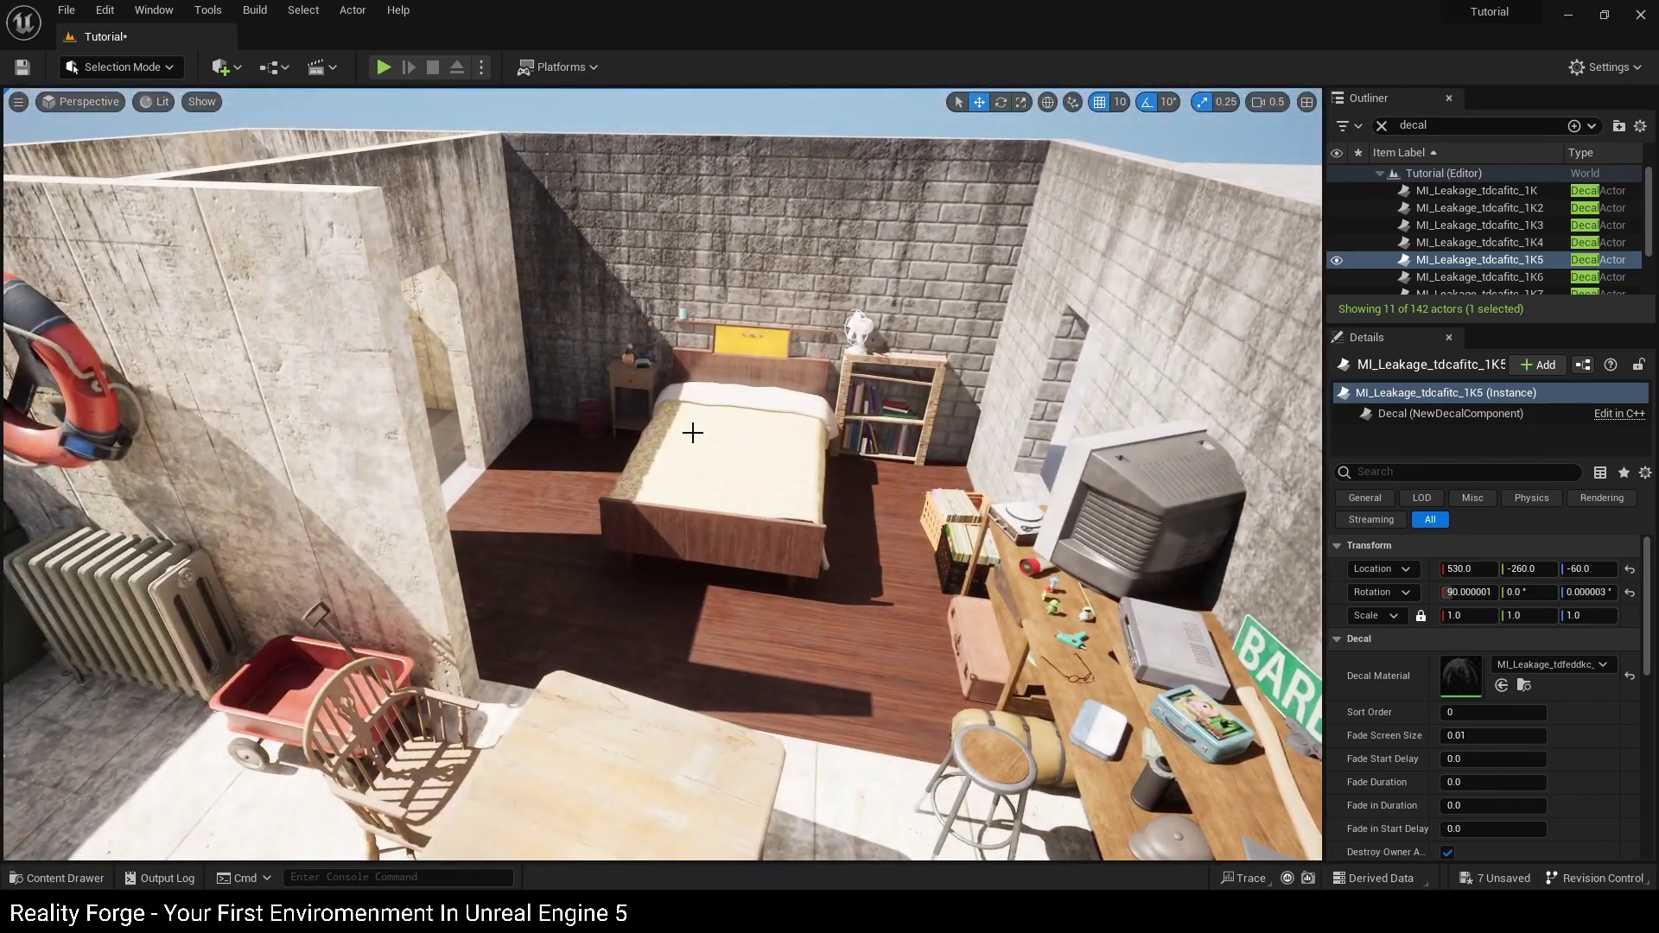
right_click_drag(689, 434, 519, 440)
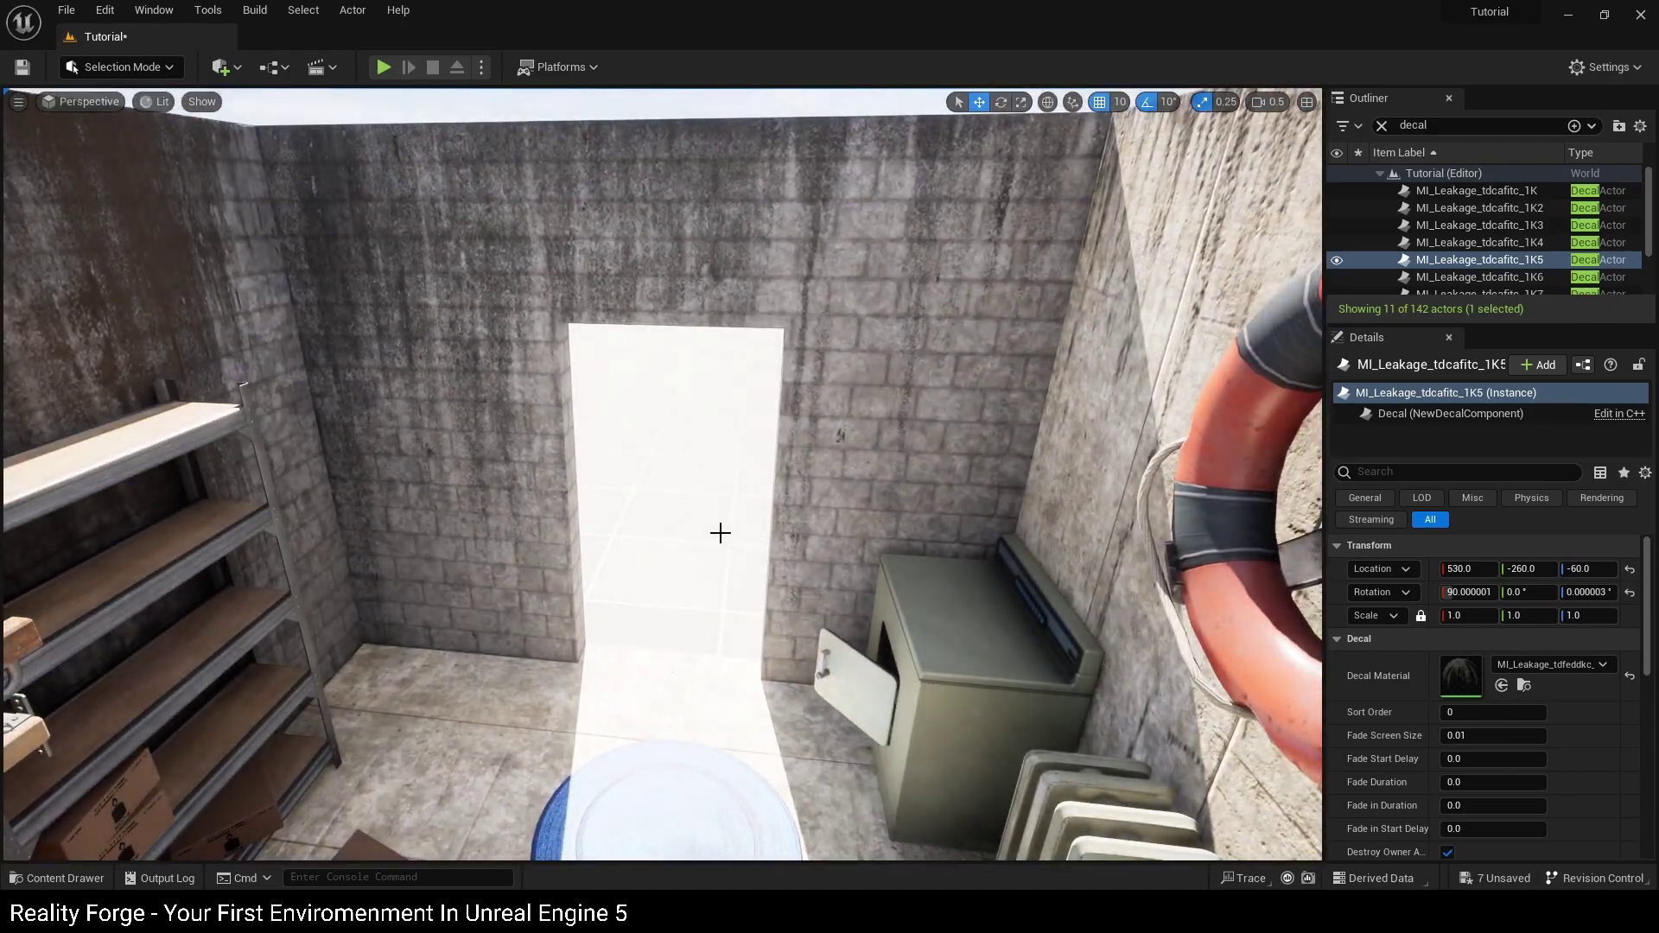
key("ctrl+b")
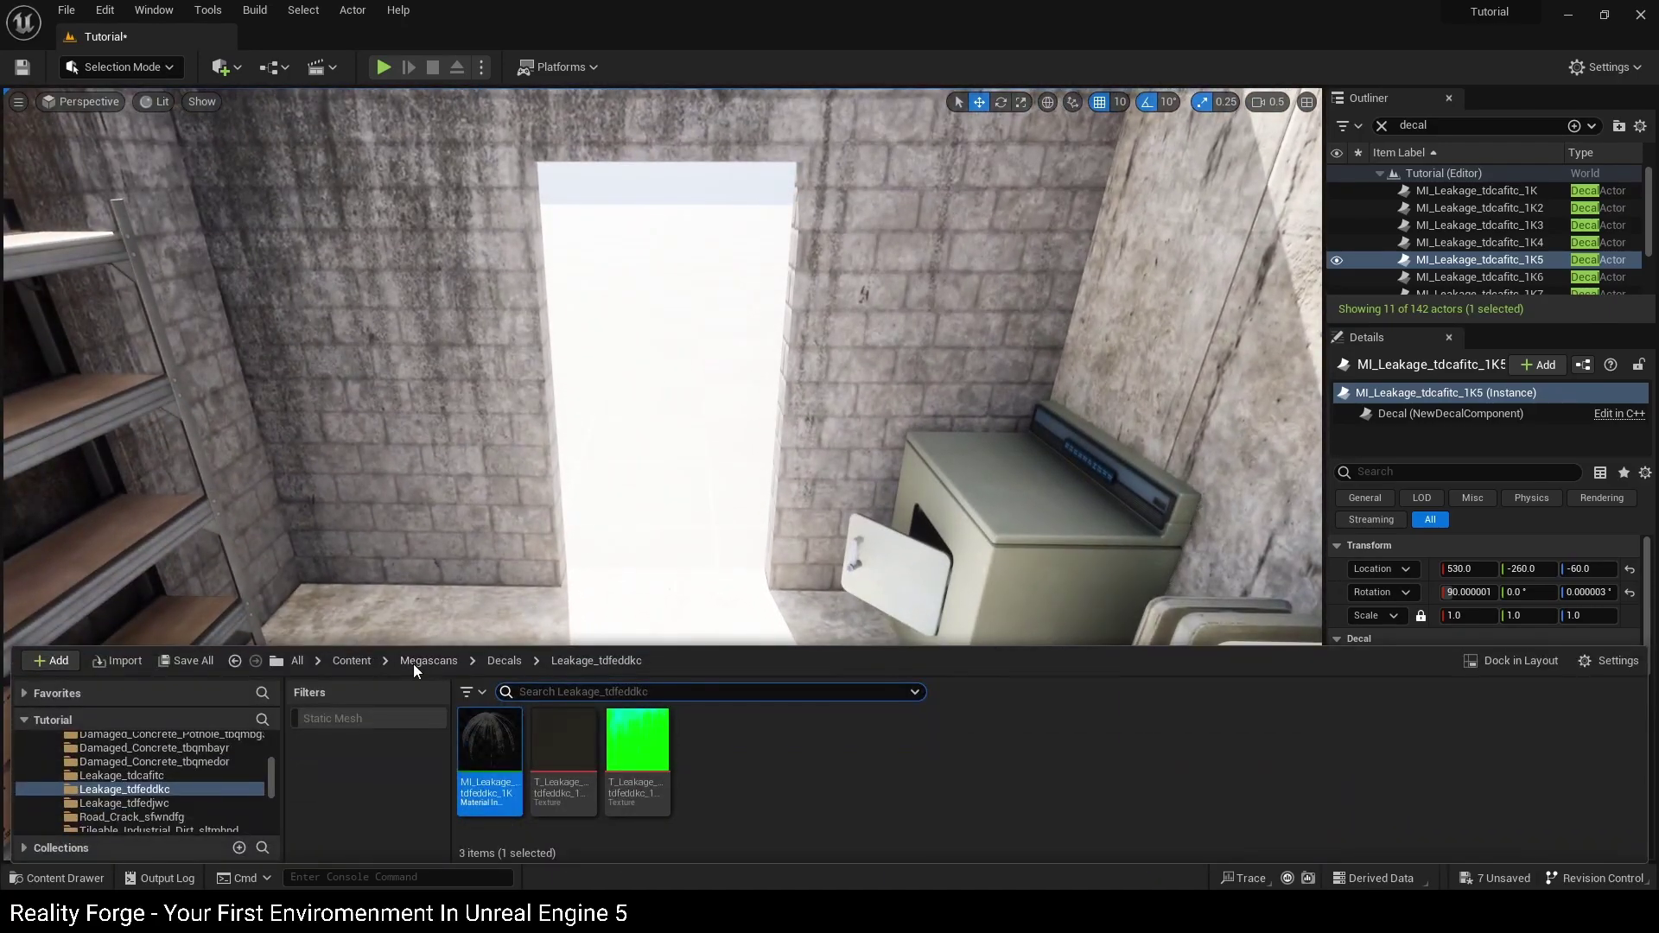
left_click(351, 660)
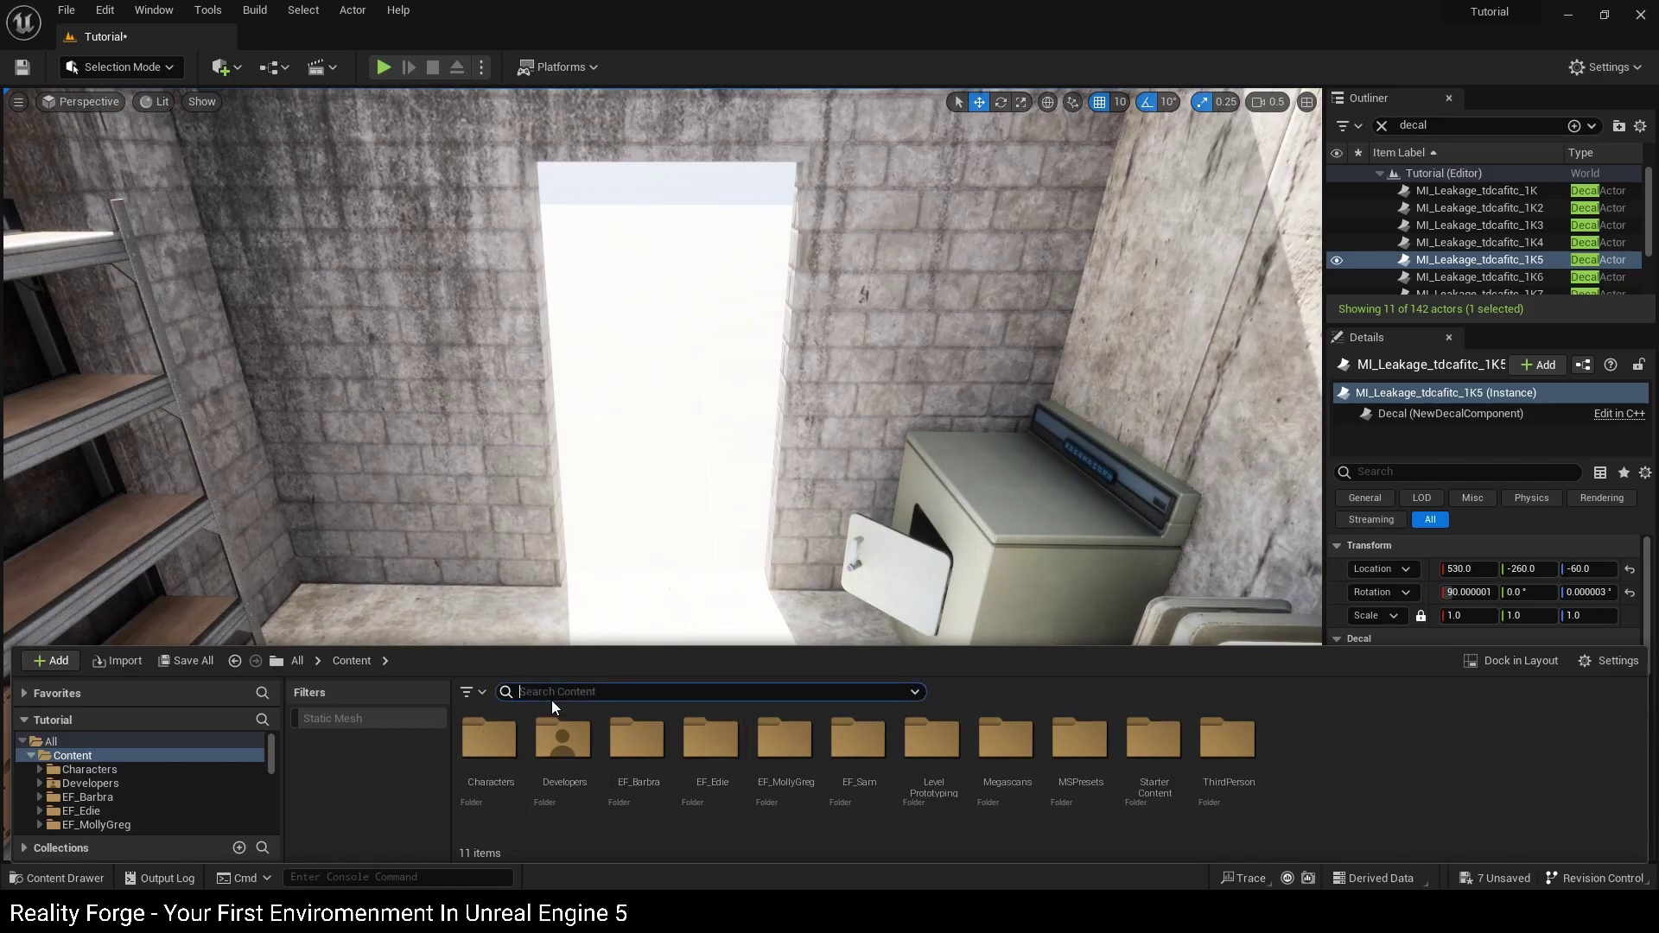
left_click(360, 724)
left_click(645, 698)
type("frame")
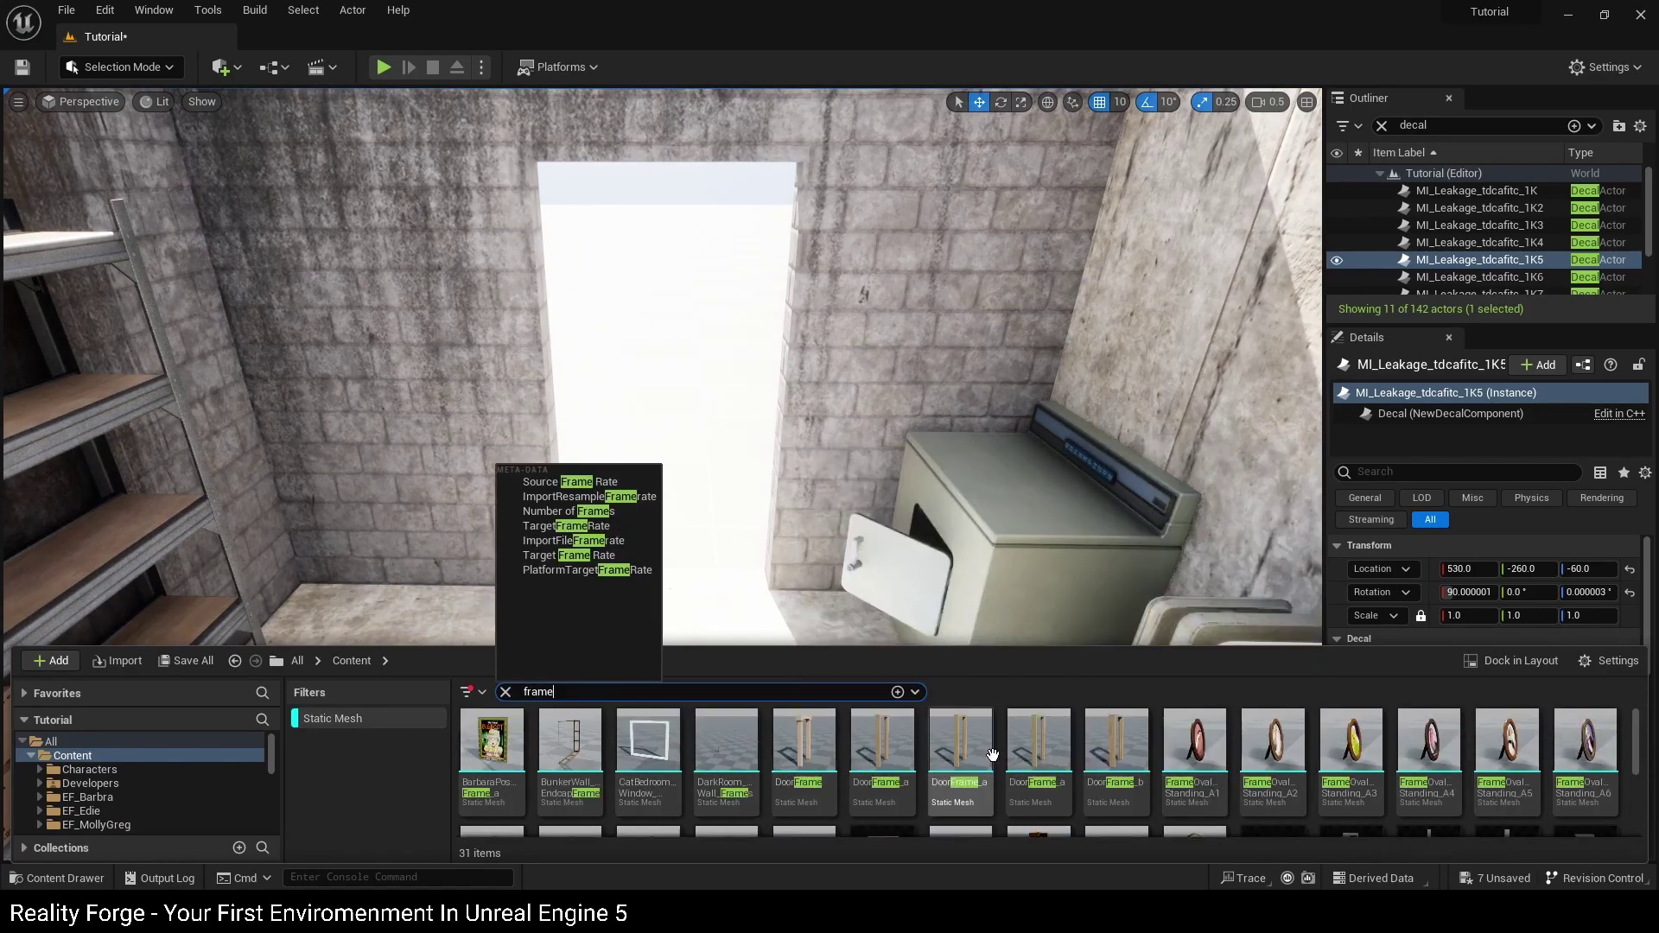
key("s")
right_click_drag(788, 534, 787, 588)
left_click_drag(807, 778, 663, 525)
right_click_drag(670, 481, 671, 423)
key("Delete")
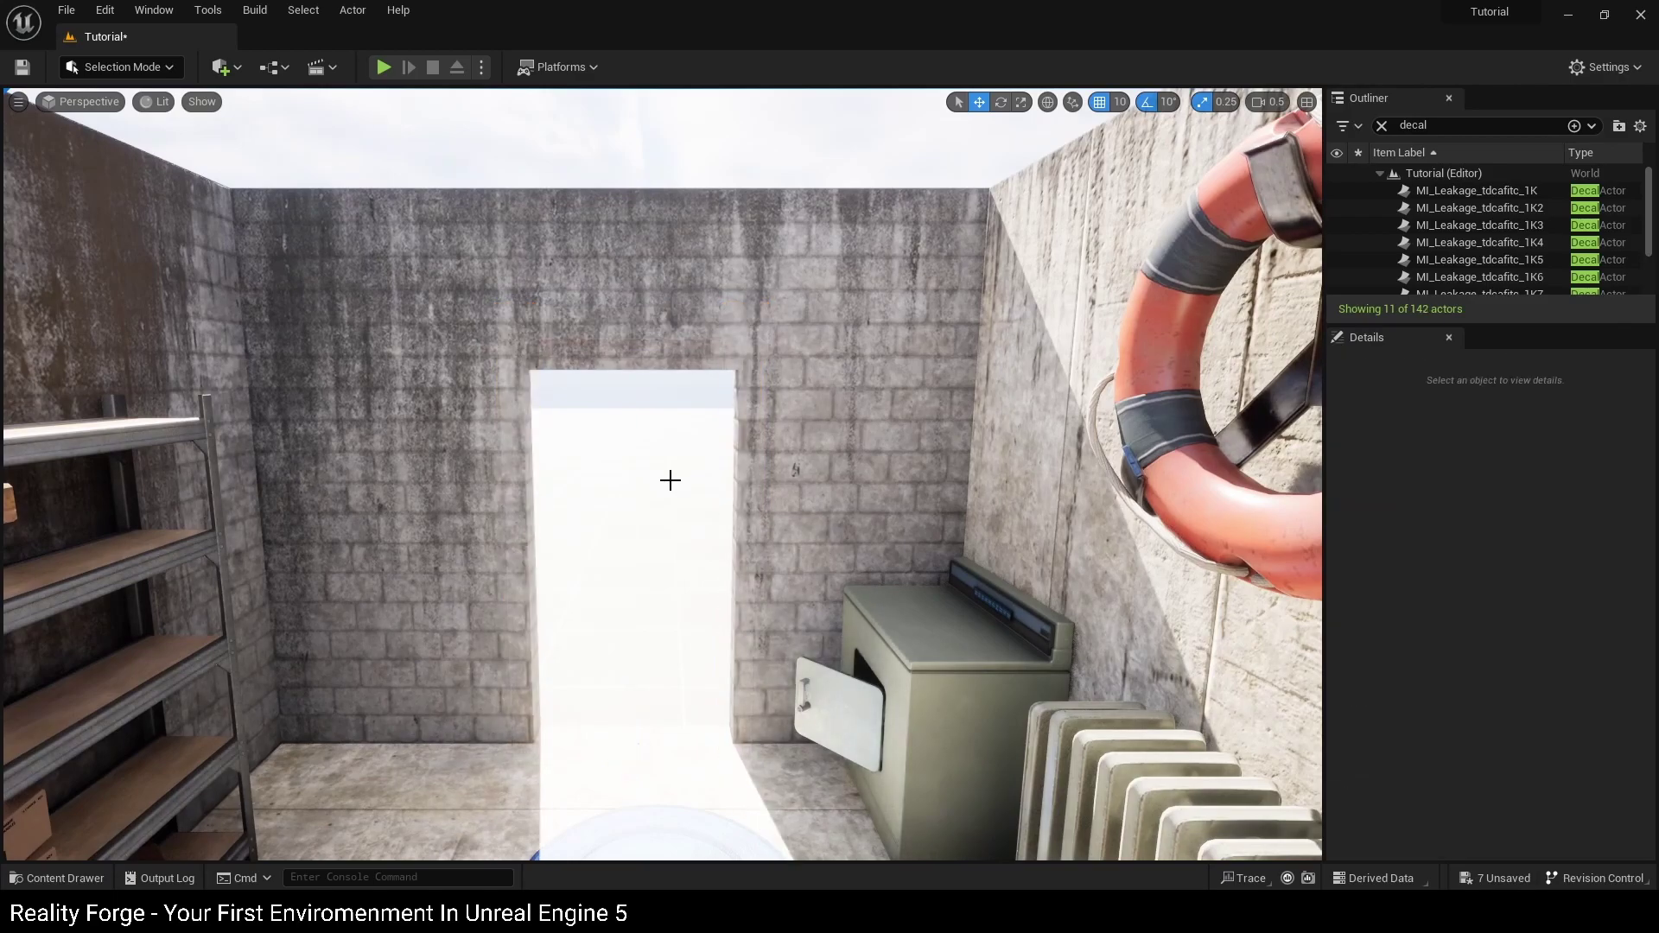
Place the SM_DoorFrame mesh in the exterior doorway at X -240, Y 230, Z 0.
key("ctrl+space")
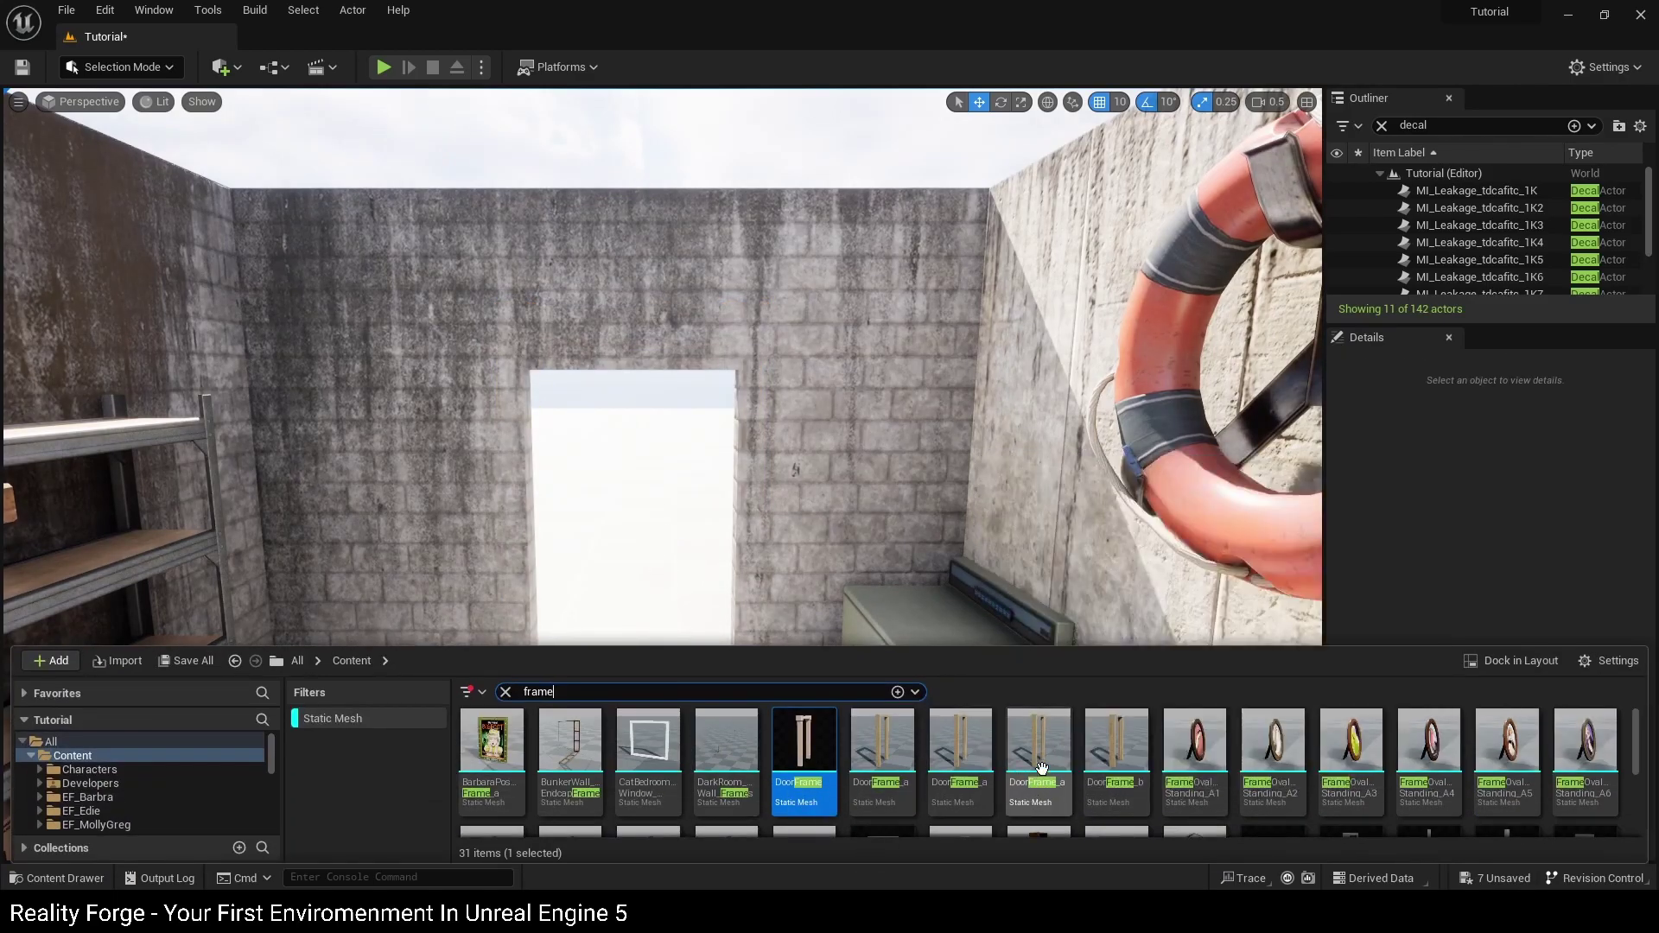
scroll(1080, 778, "down", 3)
scroll(1195, 807, "up", 1)
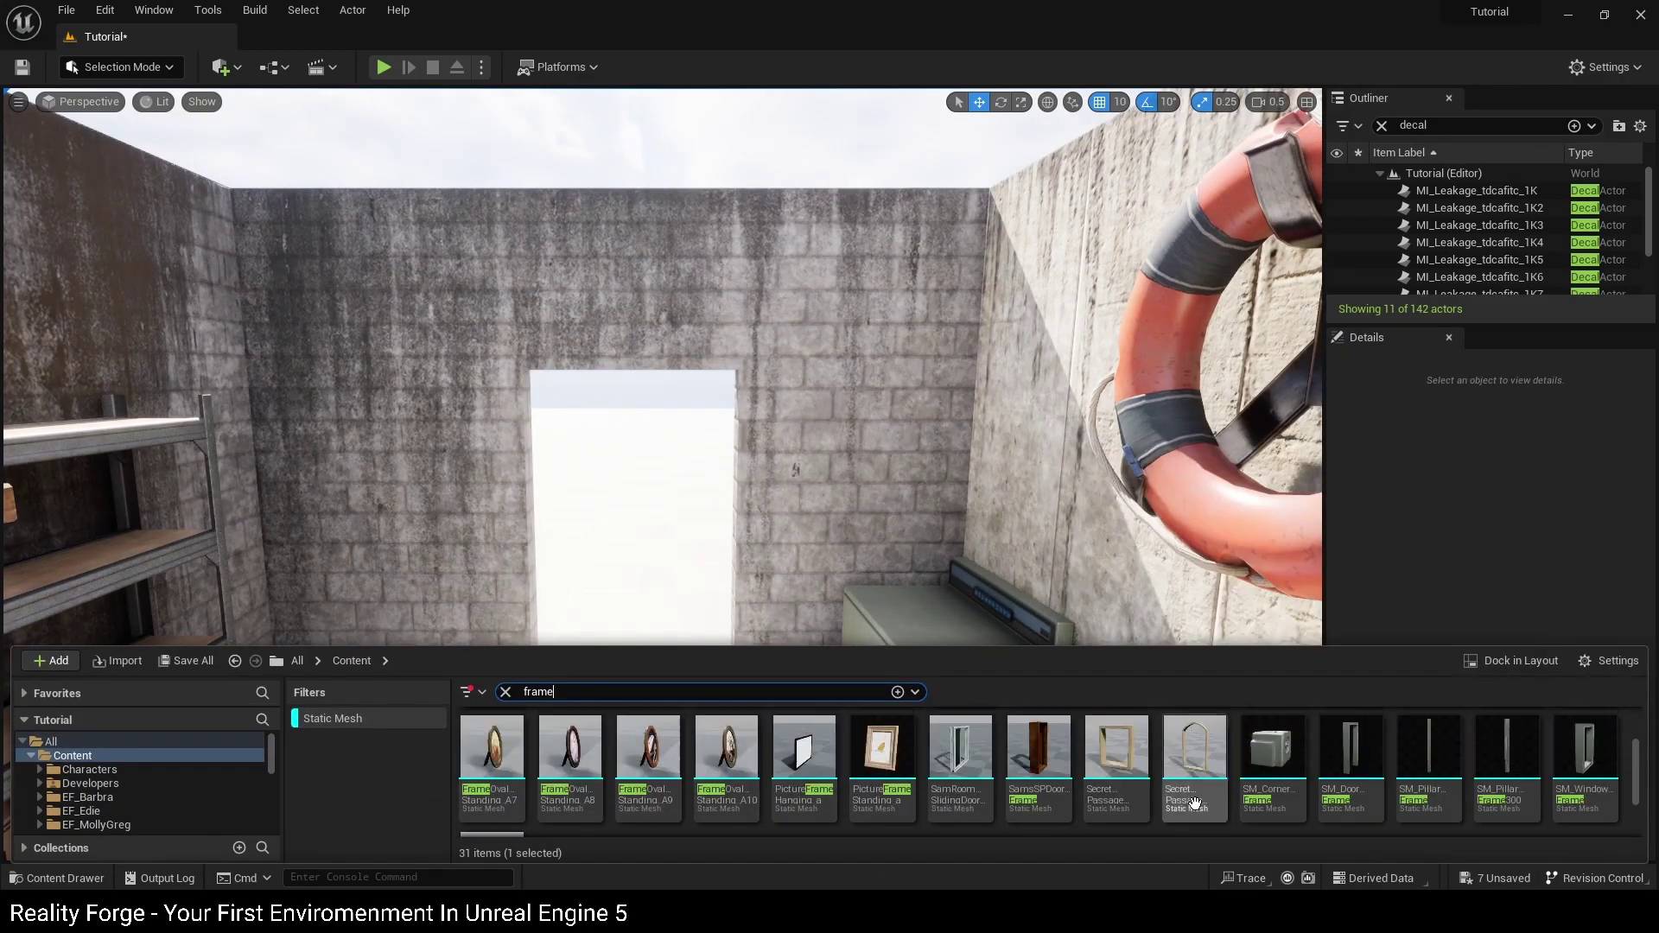
left_click_drag(1210, 804, 634, 739)
right_click_drag(626, 728, 692, 765)
scroll(715, 737, "down", 3)
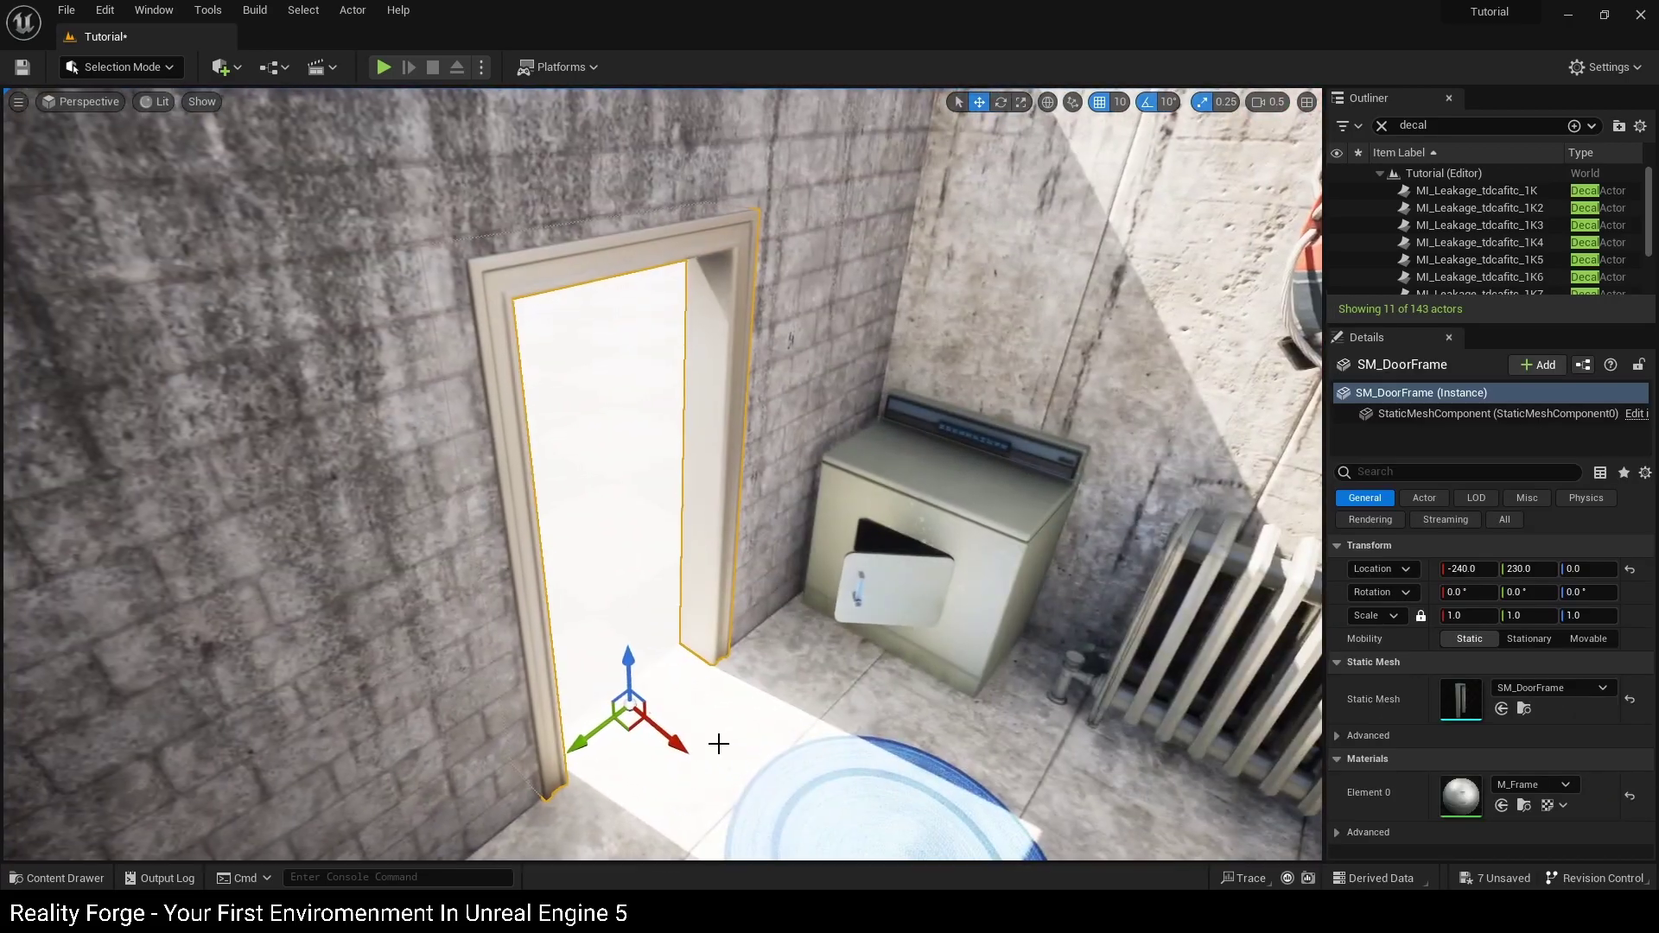
mouse_move(679, 735)
left_mouse_down()
mouse_move(663, 725)
mouse_move(678, 736)
left_mouse_up()
key("a")
right_click_drag(679, 735, 872, 674)
right_click_drag(760, 466, 587, 506)
key("d")
Search the content for "door" and place the SM_Door mesh inside the doorway's frame.
key("ctrl+space")
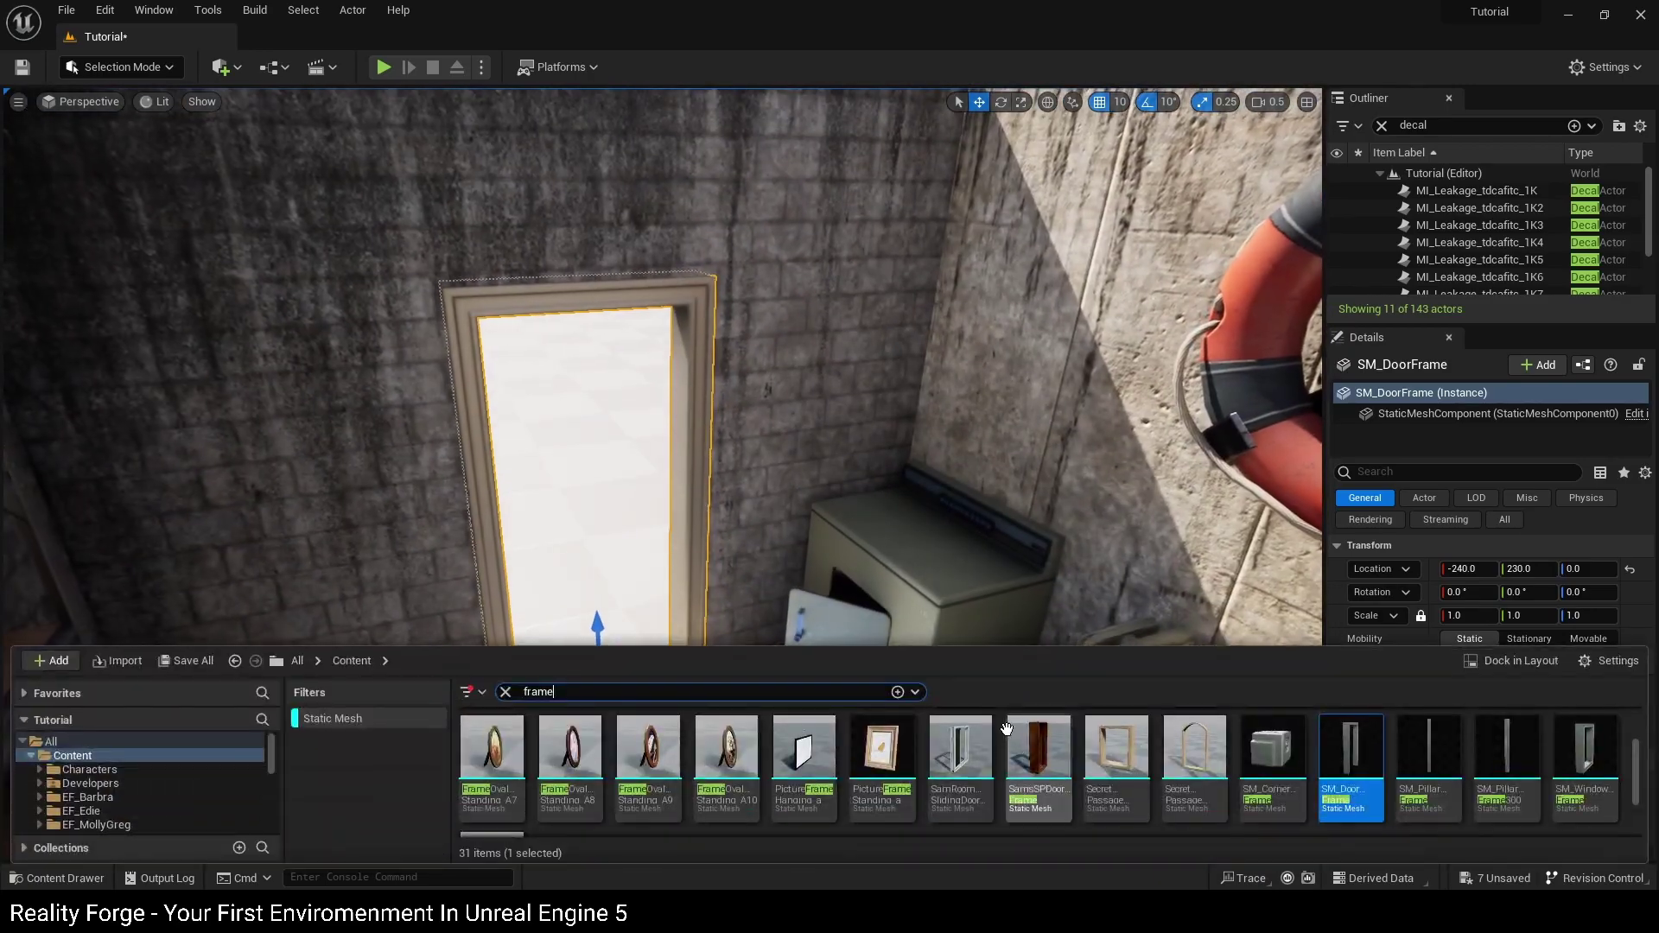
scroll(891, 807, "down", 2)
scroll(893, 810, "up", 1)
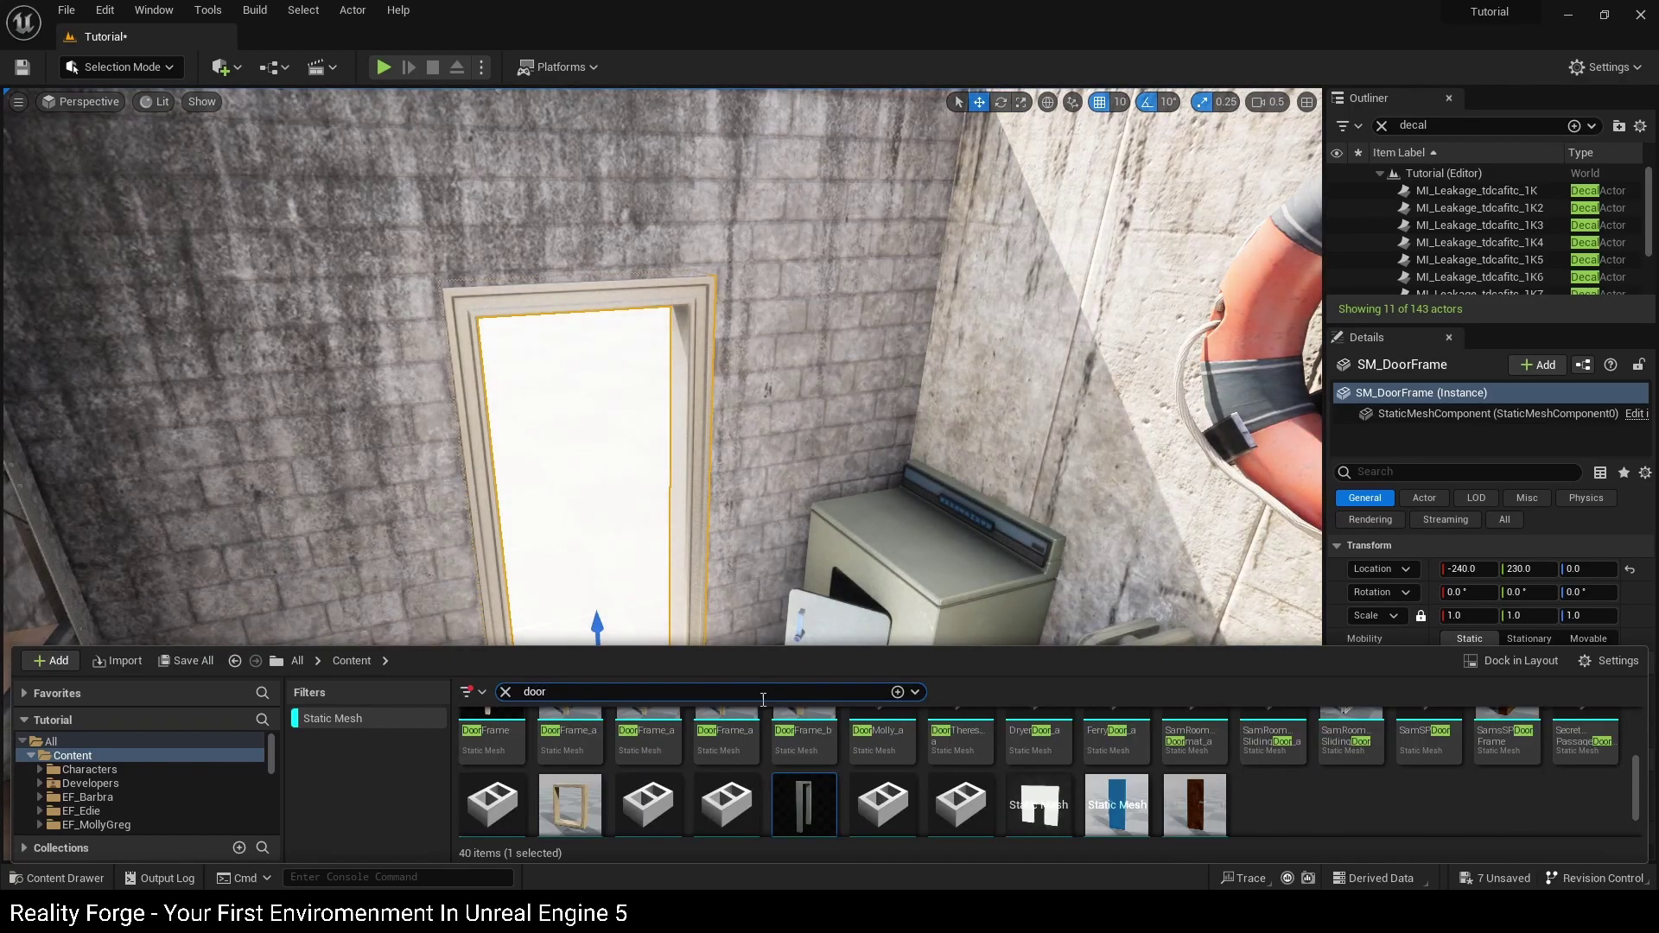
left_click_drag(730, 805, 632, 626)
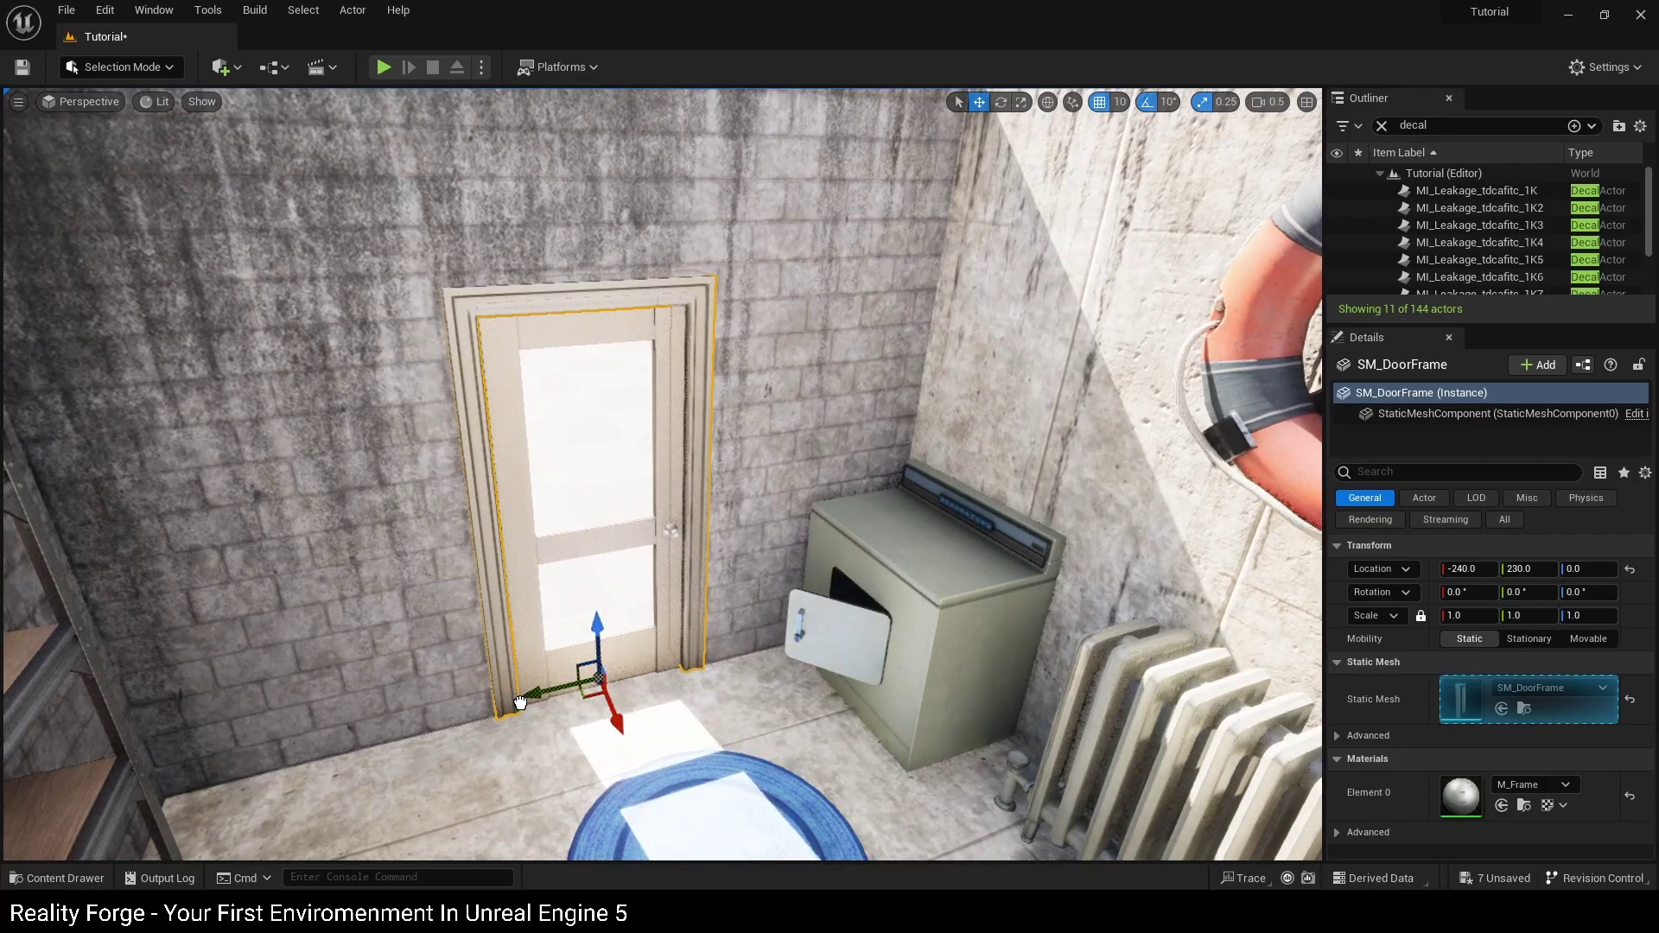
left_click(522, 699)
Swing the door outward to a -60° rotation and position it at the frame's edge at X -250, Y 280.
left_click_drag(504, 756, 615, 737)
key("w")
right_click_drag(615, 737, 1037, 752)
key("w")
right_click_drag(657, 640, 743, 657)
left_click_drag(704, 630, 731, 650)
right_click_drag(731, 649, 691, 666)
right_click_drag(737, 763, 665, 743)
Turn off grid snapping and shift the door along Y to about 274.2 so it meets the frame.
left_click(694, 720)
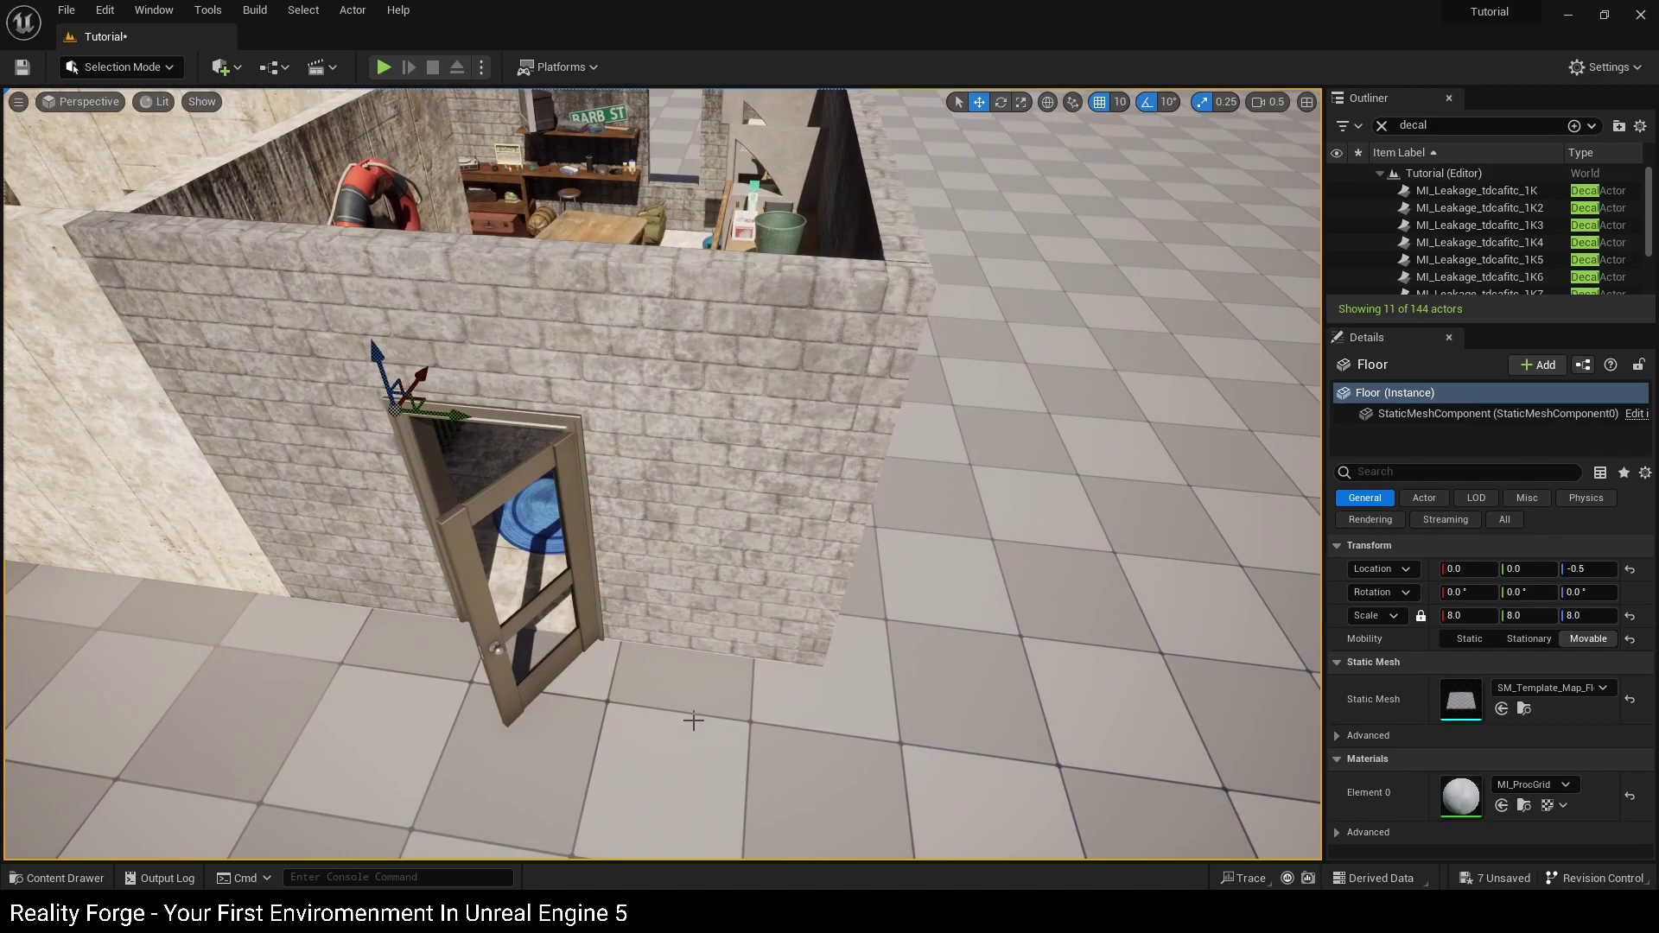
left_click(597, 615)
left_click(536, 616)
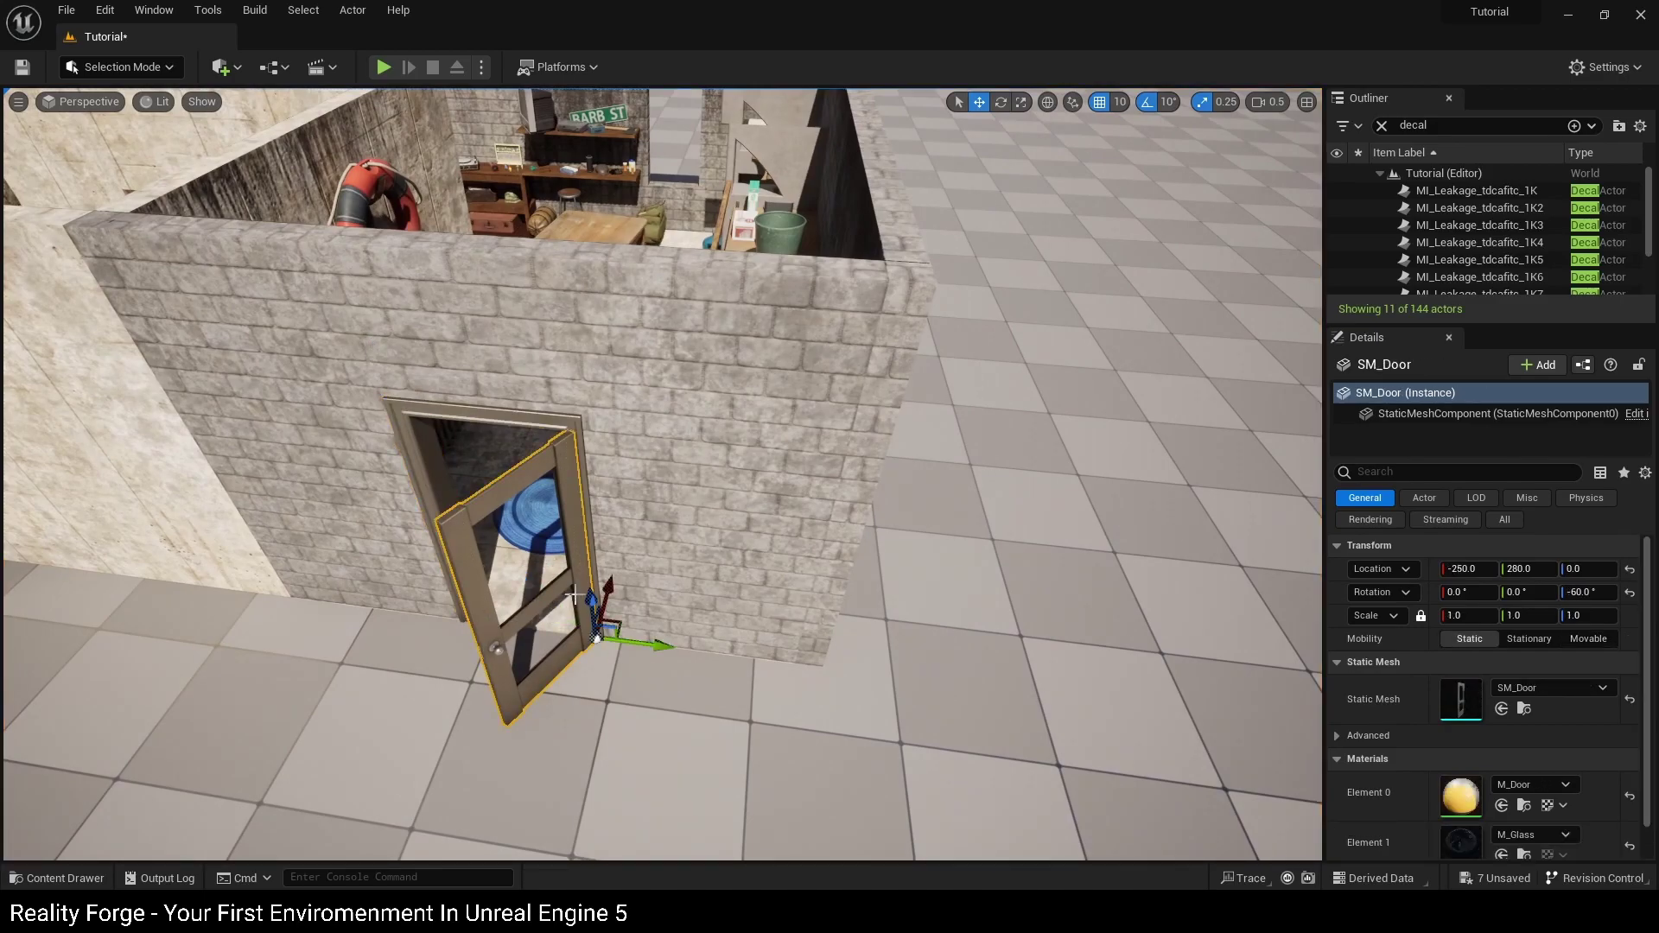
scroll(713, 720, "up", 5)
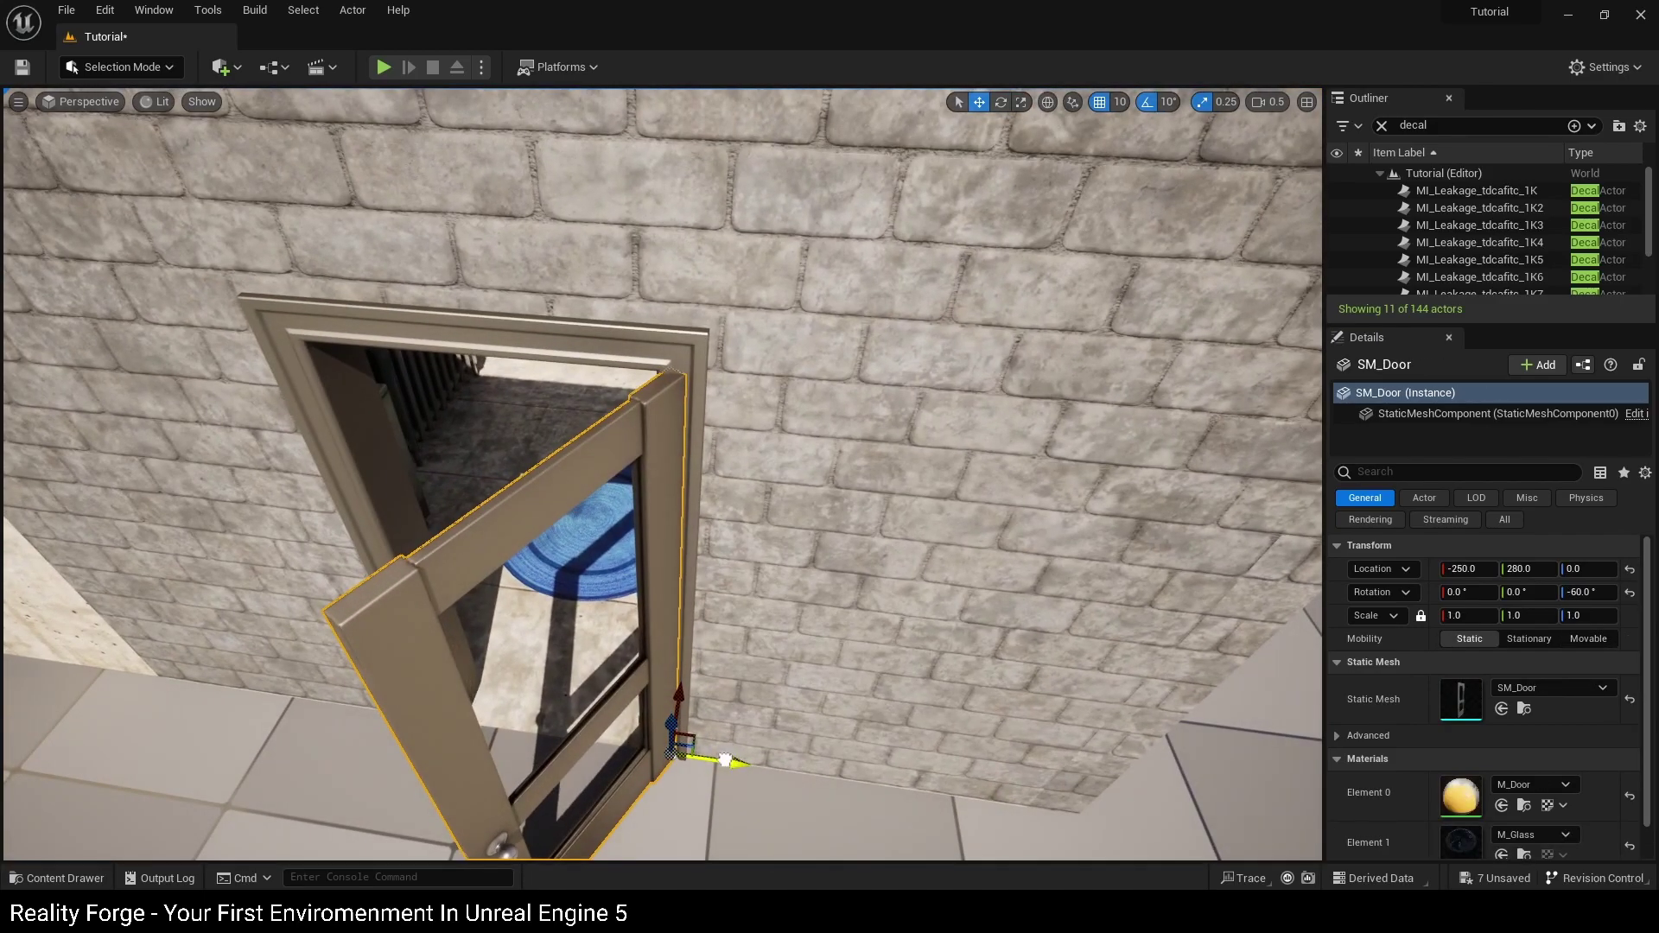
left_click_drag(723, 760, 750, 726)
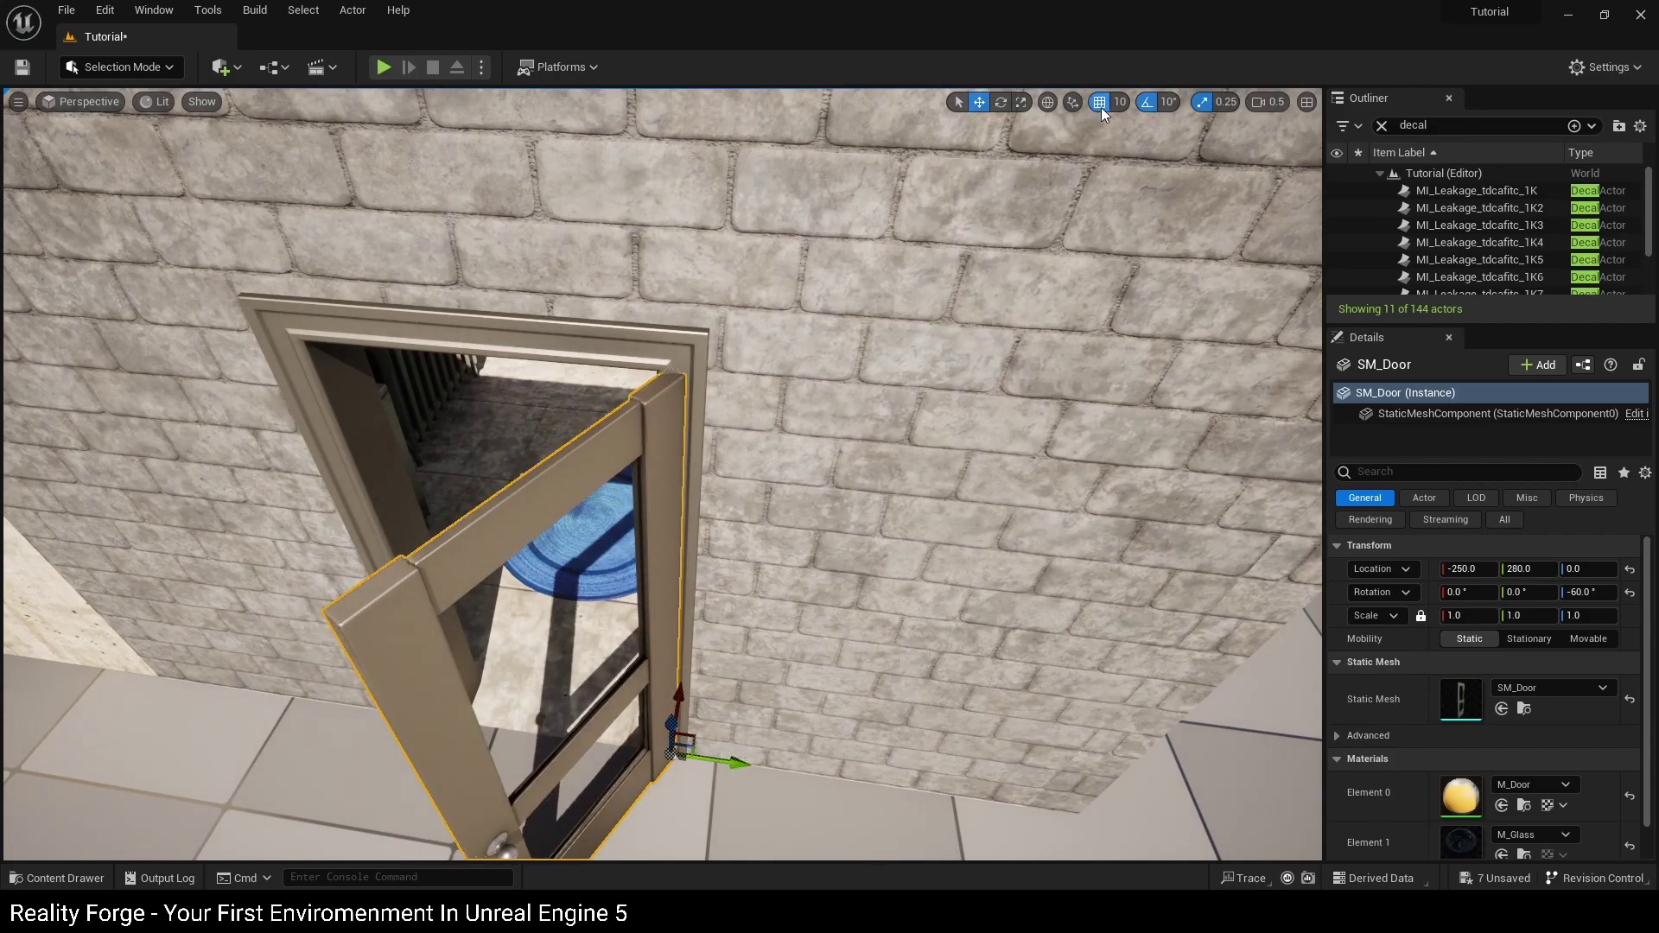
left_click_drag(735, 762, 726, 762)
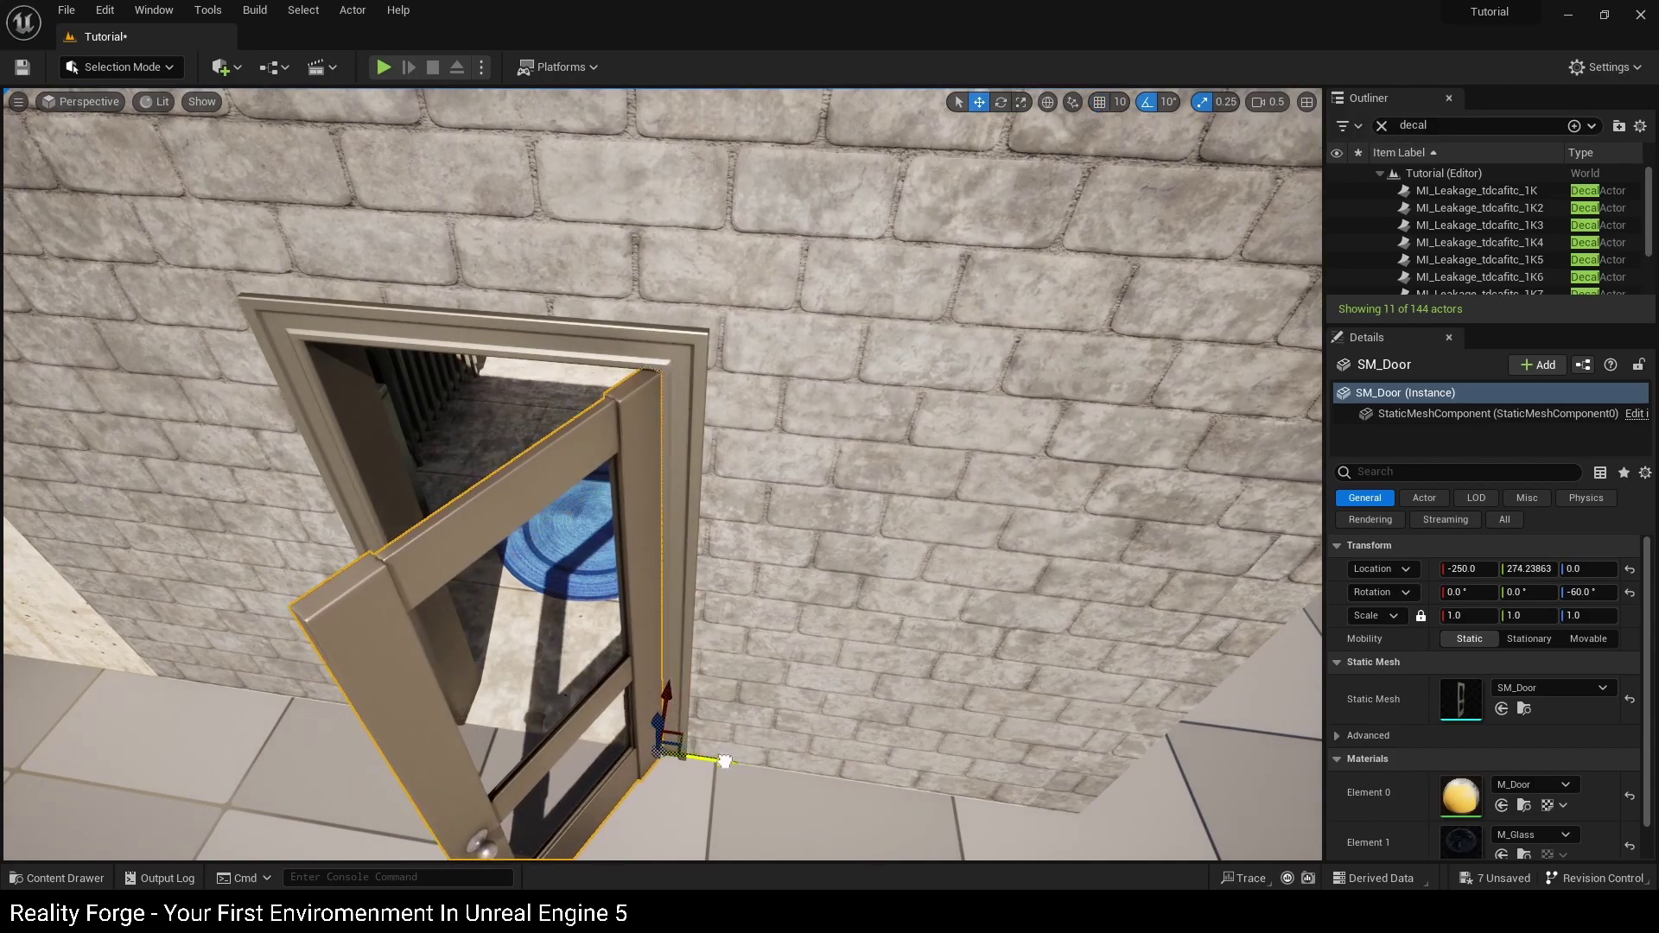
right_click_drag(724, 762, 864, 761)
left_click(725, 761)
Search the content's static meshes for "window" to fill the opening beside the fridge.
right_click_drag(724, 761, 691, 734)
right_click_drag(961, 738, 734, 739)
key("ctrl+space")
key("ctrl+a")
type("window")
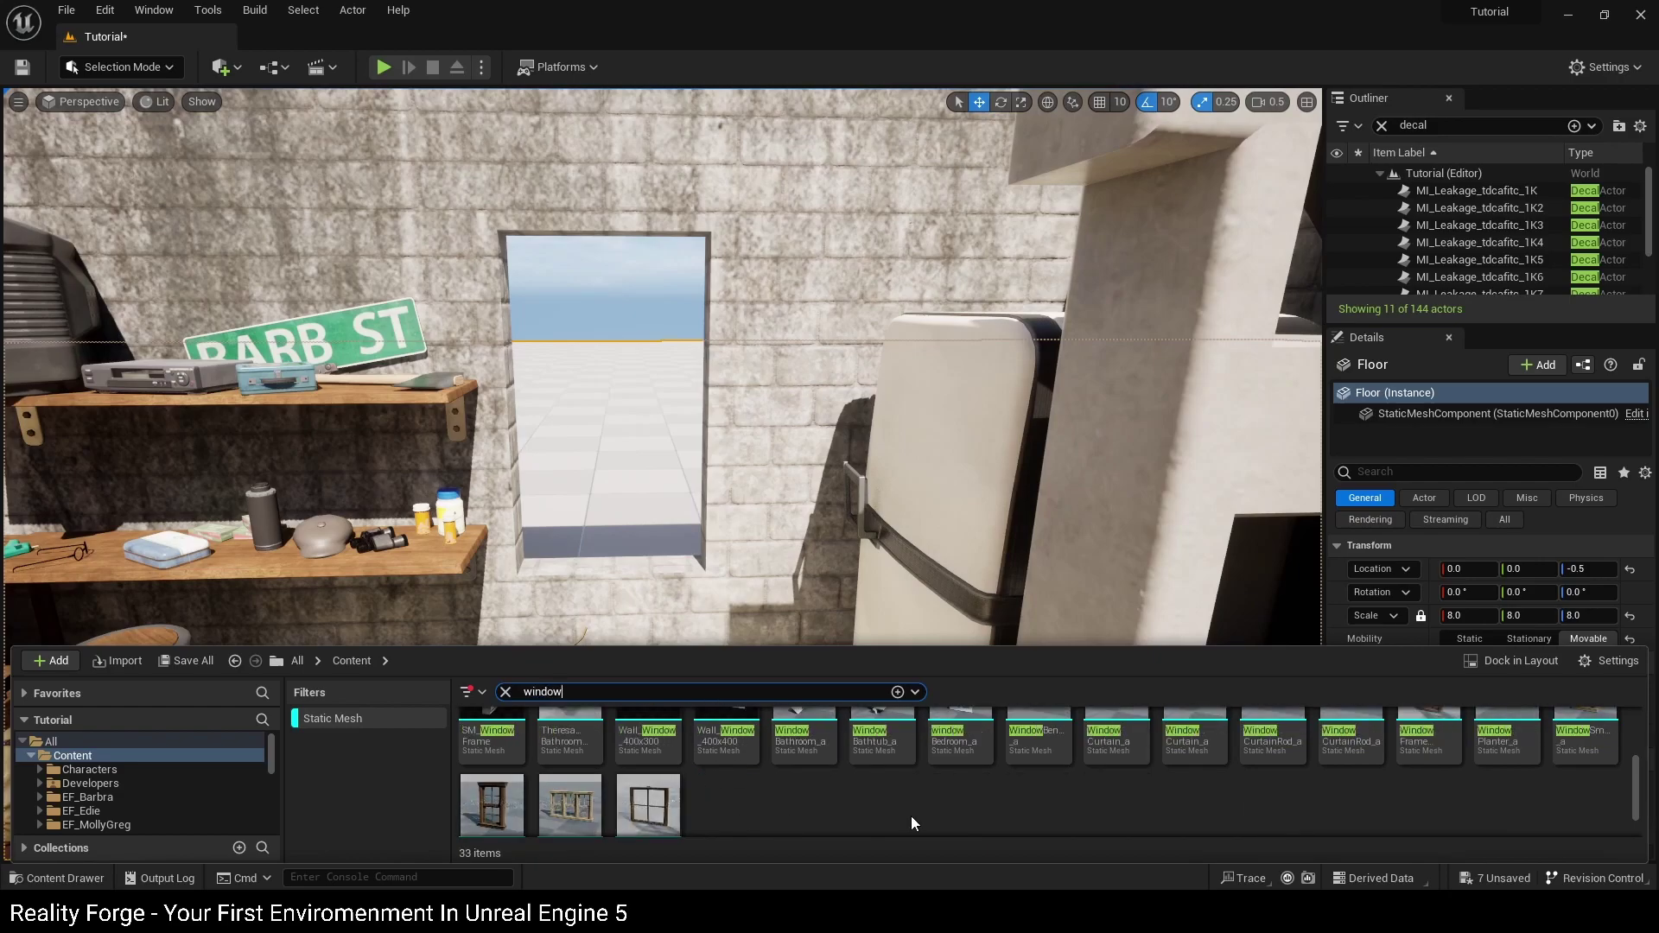
scroll(1056, 788, "up", 2)
scroll(1040, 778, "down", 3)
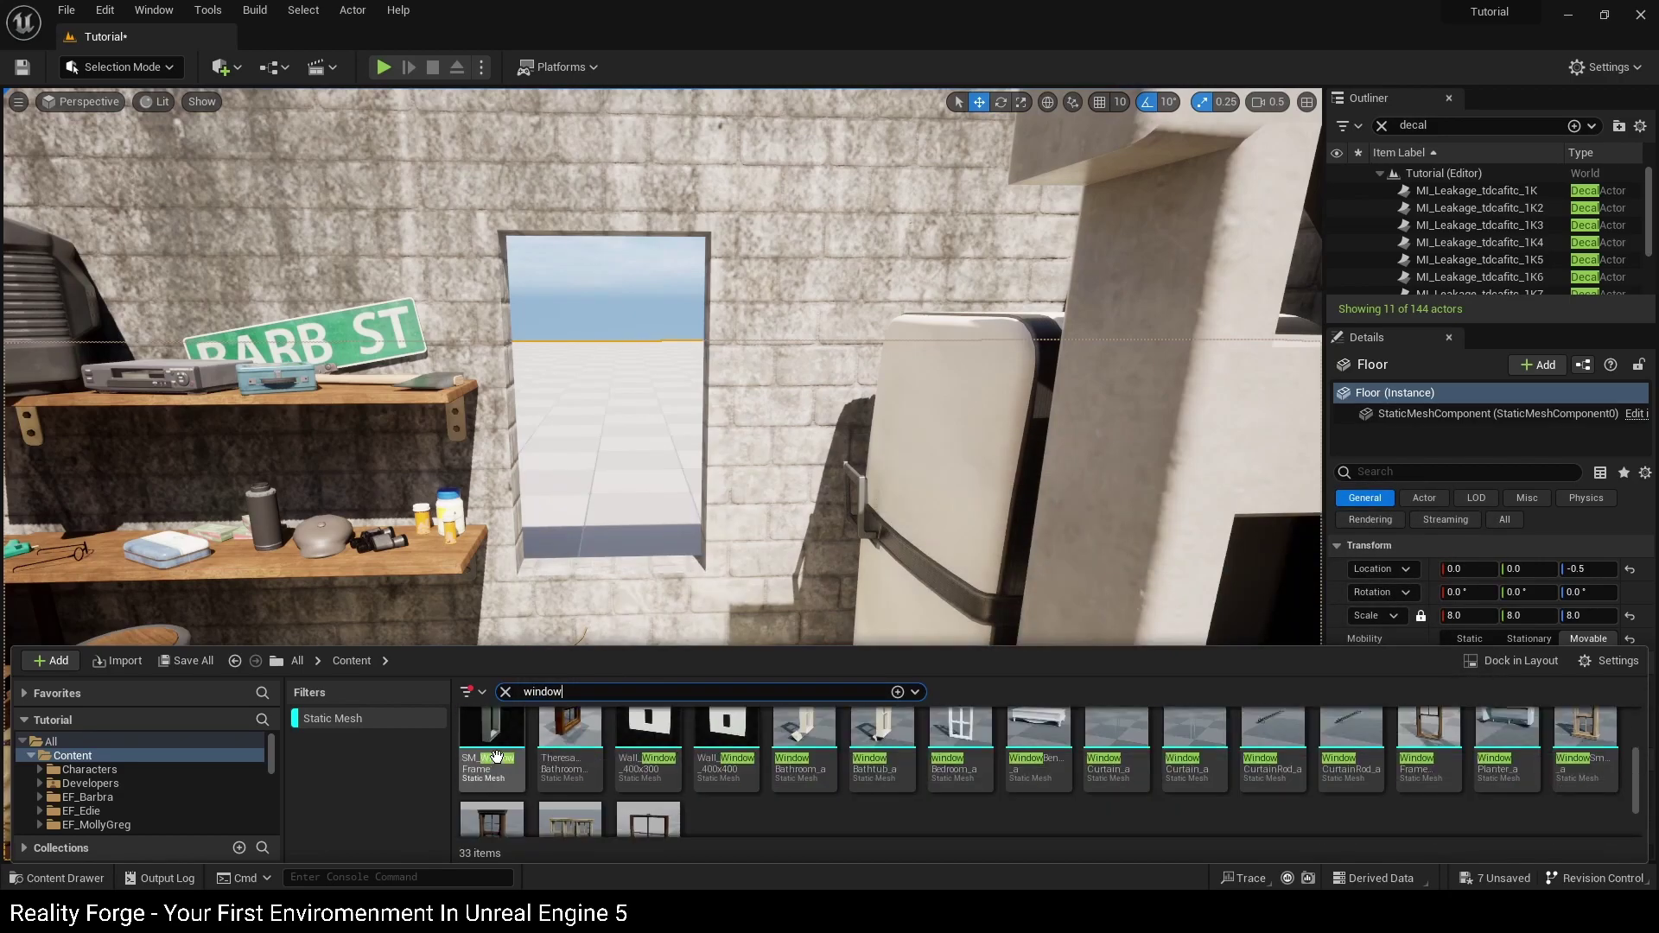
left_click_drag(499, 757, 592, 338)
key("Delete")
Place the WindowSmall_a mesh in the opening beside the fridge, turned -90° about Z to line up with the wall.
key("ctrl+space")
scroll(620, 793, "down", 2)
left_click_drag(495, 776, 562, 596)
key("e")
left_click_drag(637, 530, 603, 371)
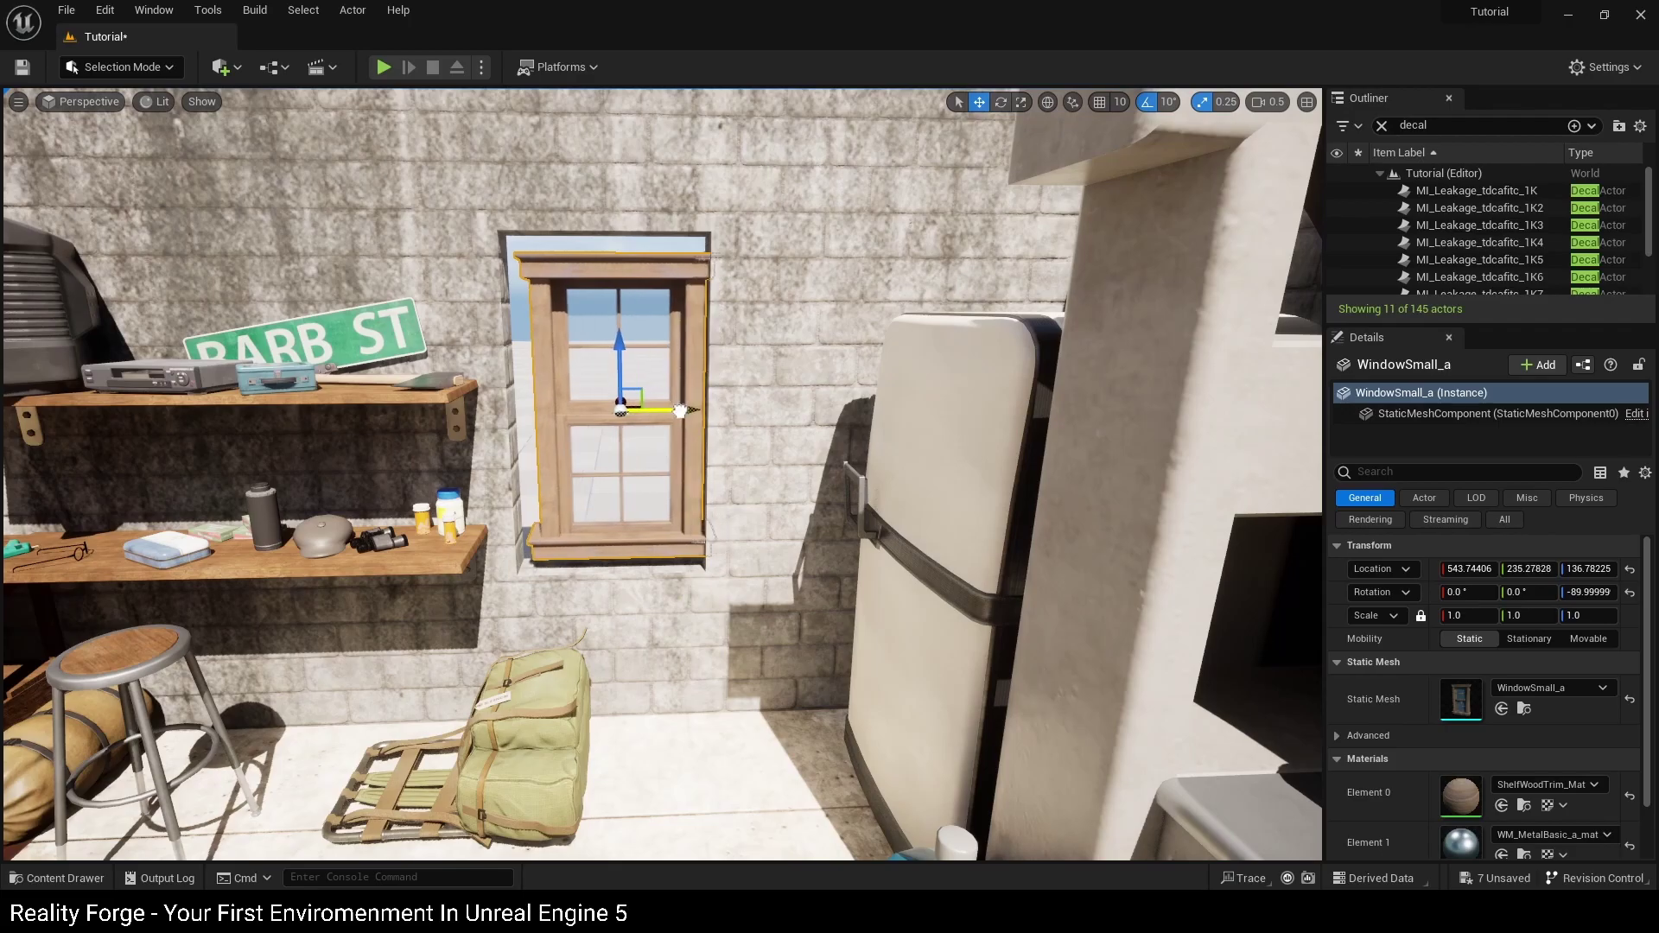
Fit the window into its opening at about X 533.75, Y 229.06 and scale it to 1.25 in X and Z.
right_click_drag(667, 415, 660, 420)
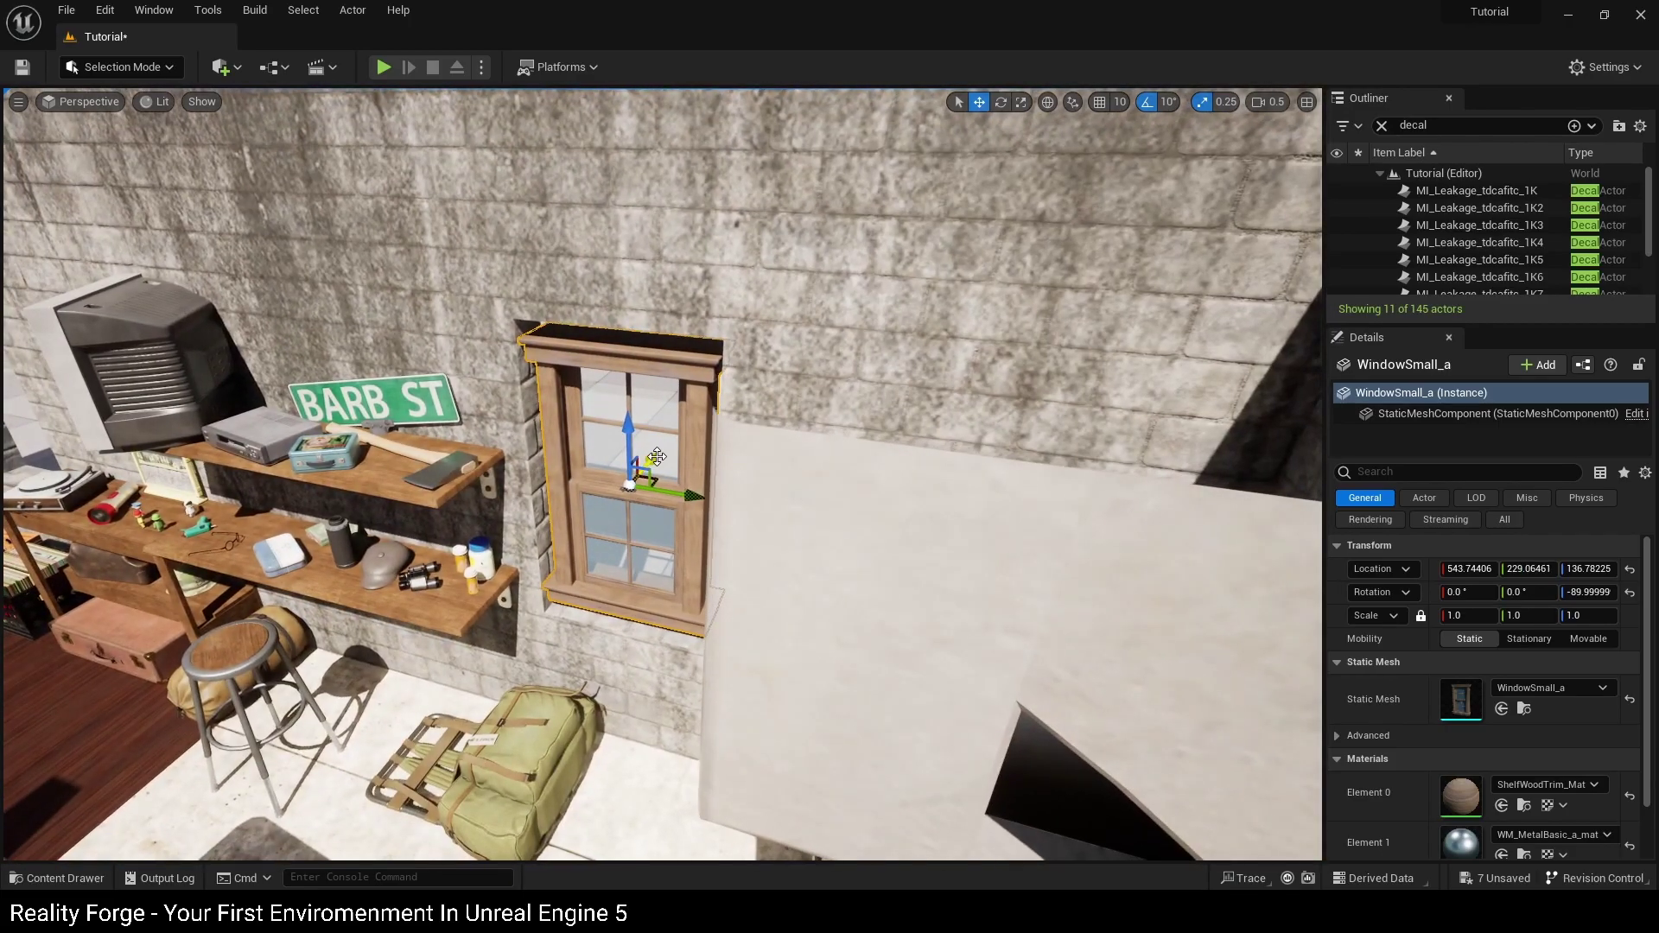
left_click_drag(638, 472, 636, 475)
right_click_drag(636, 474, 525, 531)
key("r")
key("w")
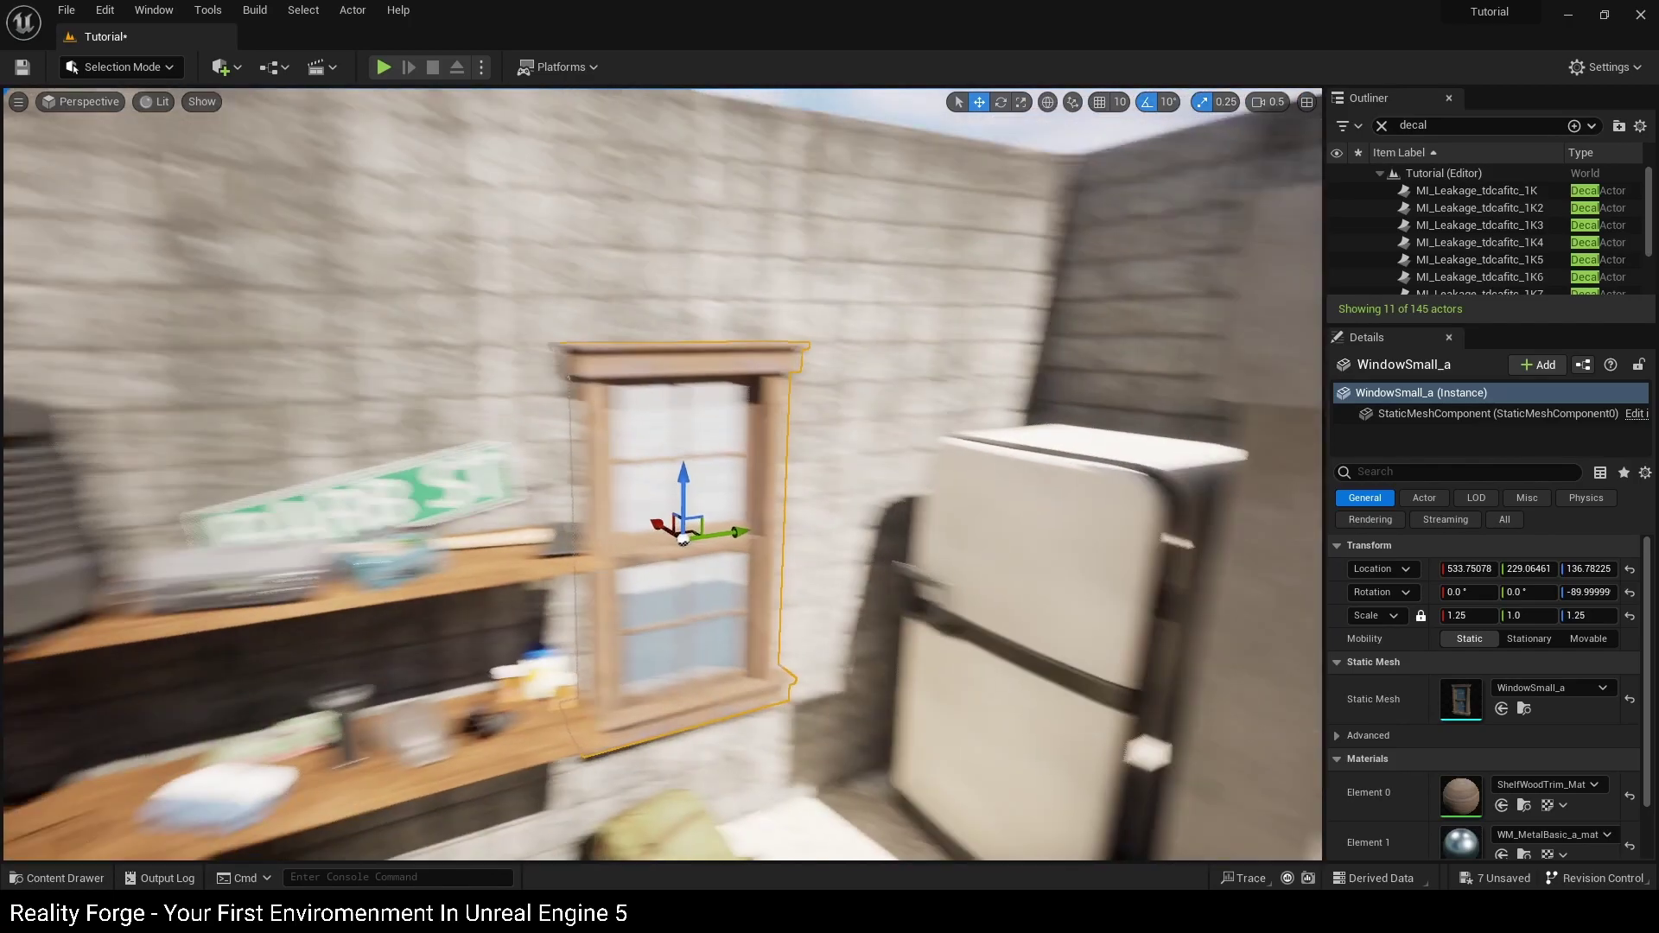
Duplicate the window and move the copy along Y to about -152.2 to fill the wall's second opening beside the record crates.
right_click_drag(662, 484, 519, 480)
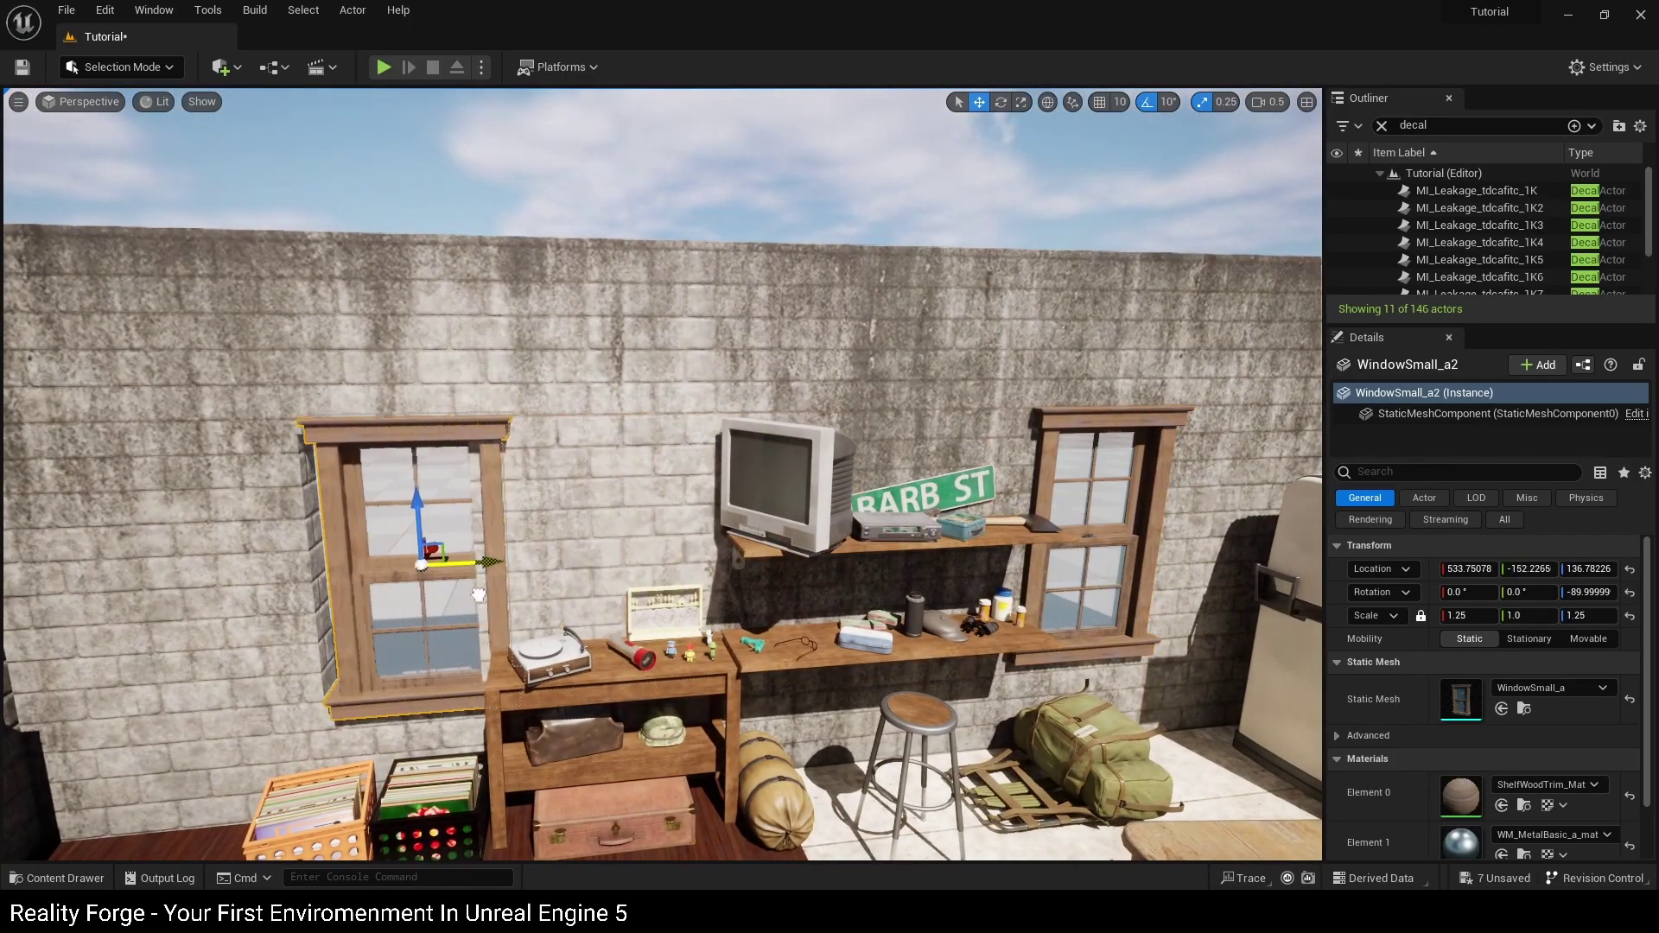
left_click(588, 544)
right_click_drag(588, 544, 1241, 540)
right_click_drag(921, 550, 985, 549)
Clear the "decal" search from the Outliner, enlarge its list and unhide the room's Box5 ceiling.
left_click(1382, 125)
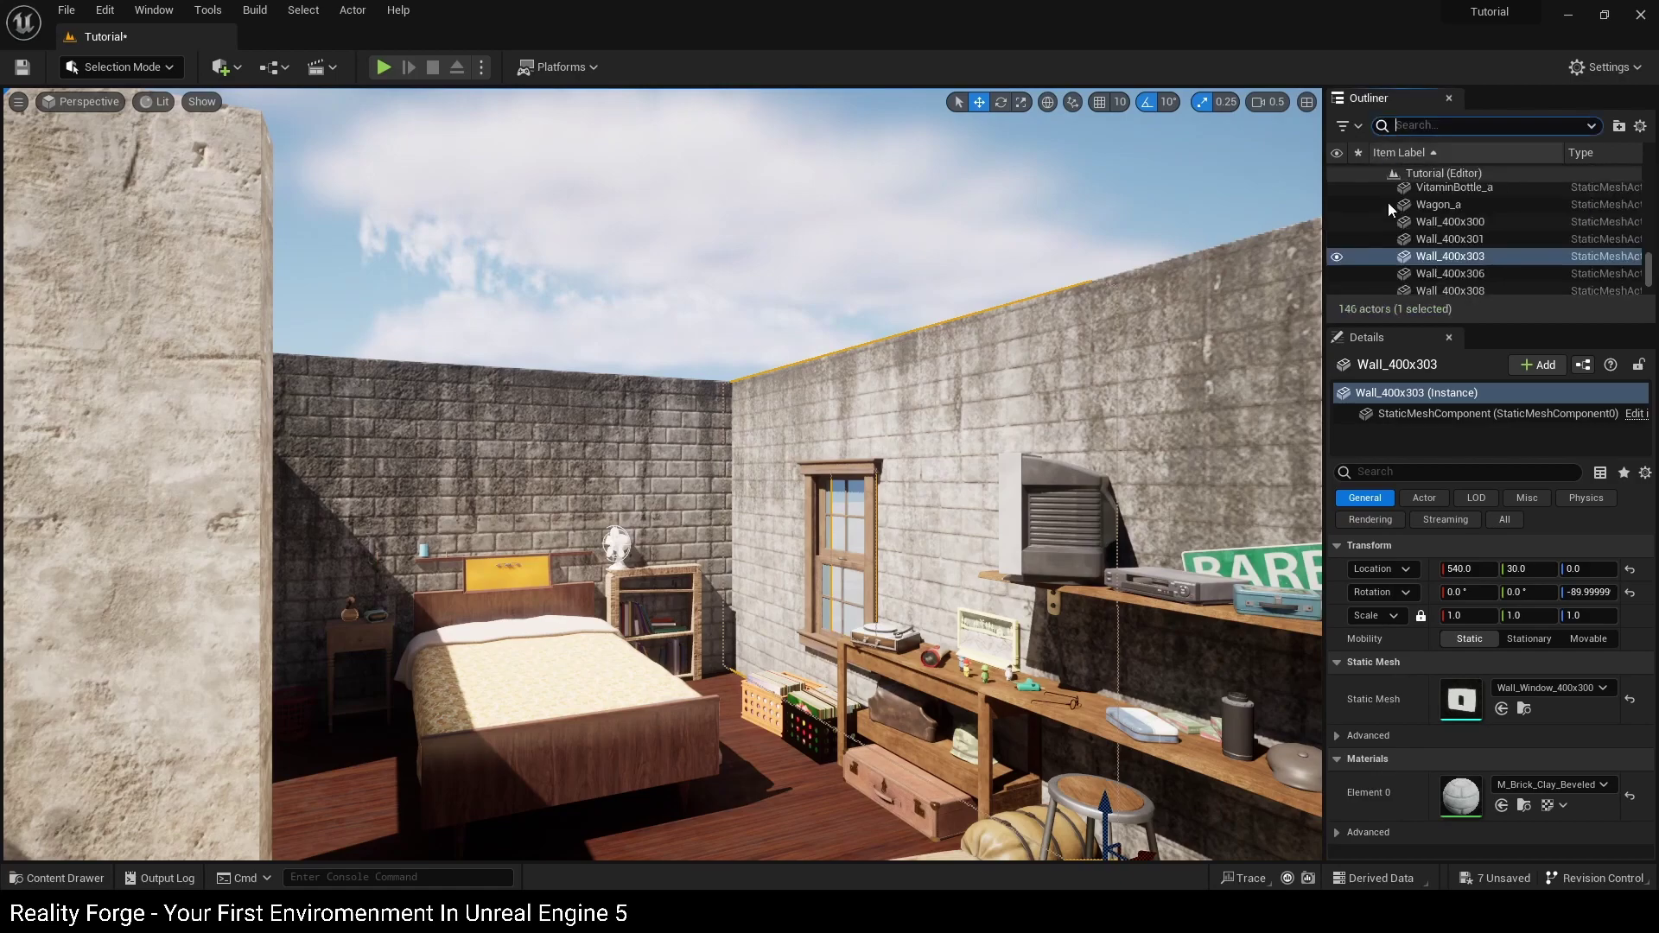
scroll(1400, 241, "up", 10)
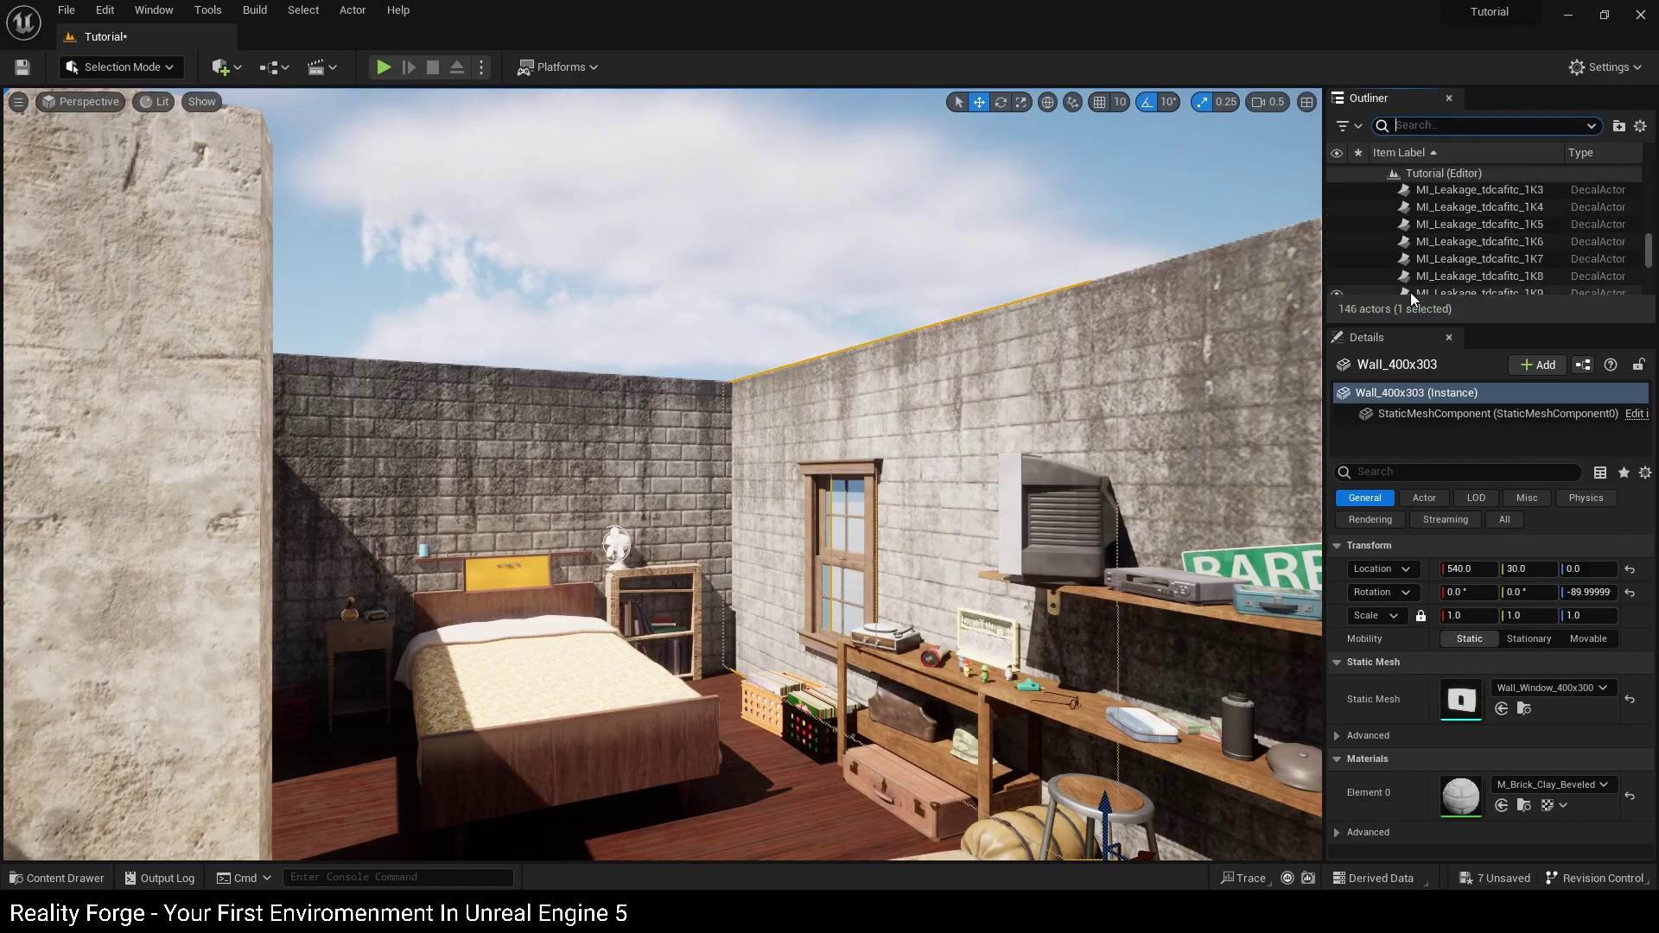
left_click_drag(1410, 323, 1413, 570)
scroll(1417, 424, "up", 3)
scroll(1424, 410, "up", 15)
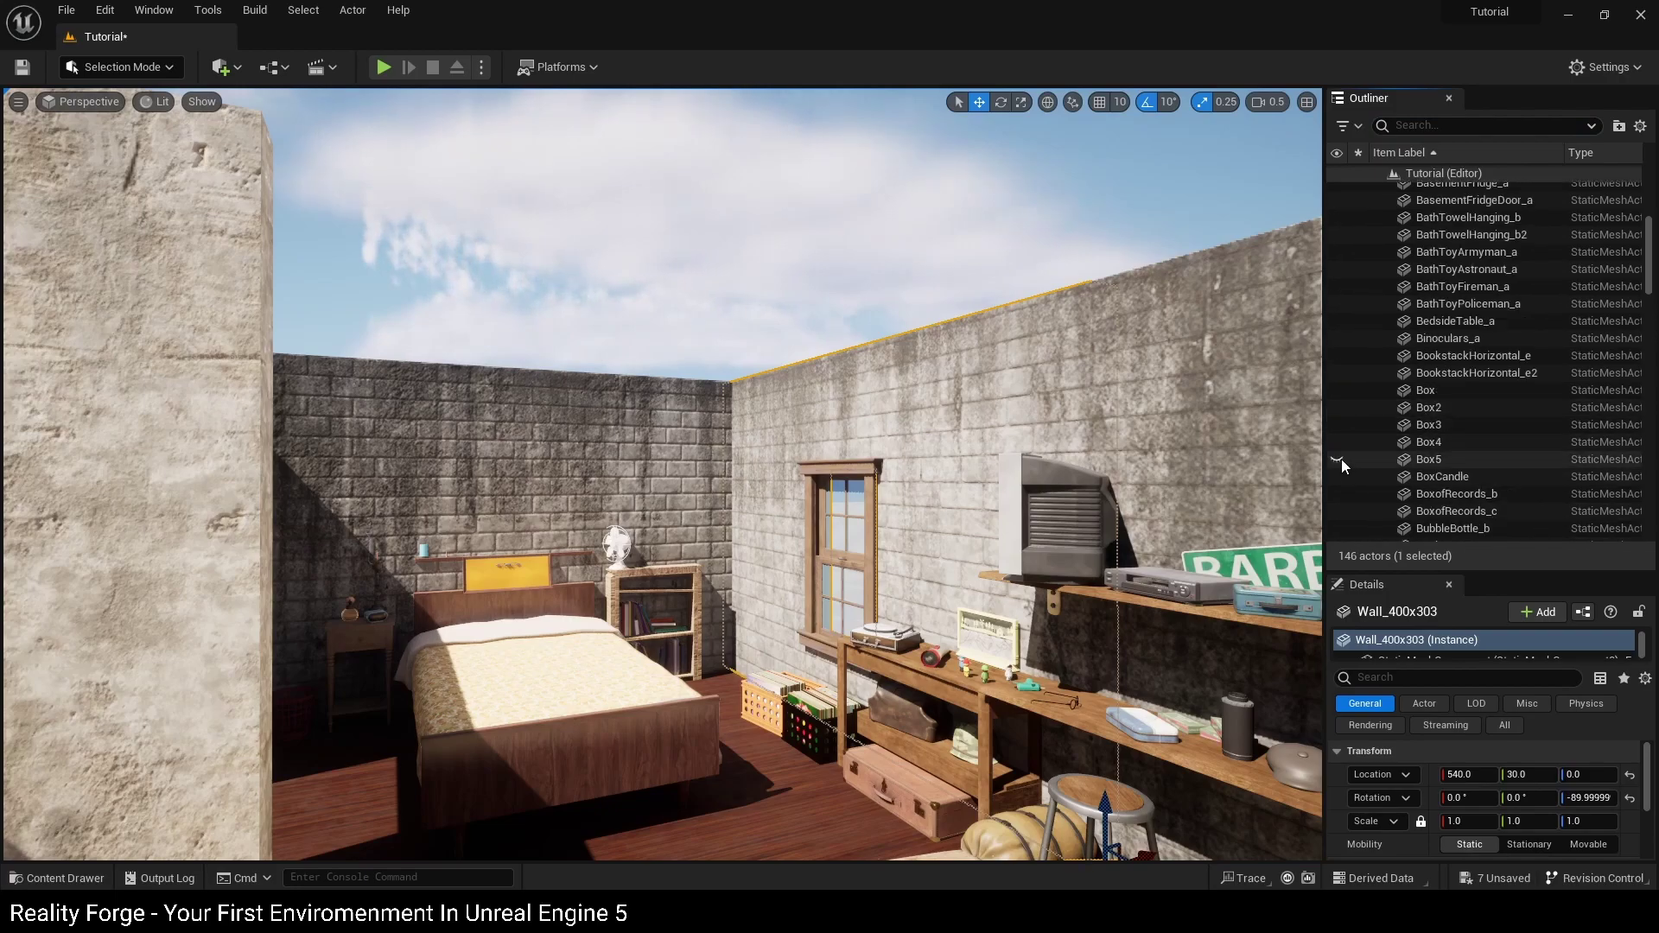
left_click(1340, 460)
mouse_move(900, 520)
right_mouse_down()
mouse_move(778, 545)
mouse_move(385, 517)
mouse_move(900, 515)
mouse_move(884, 517)
right_mouse_up()
key("s")
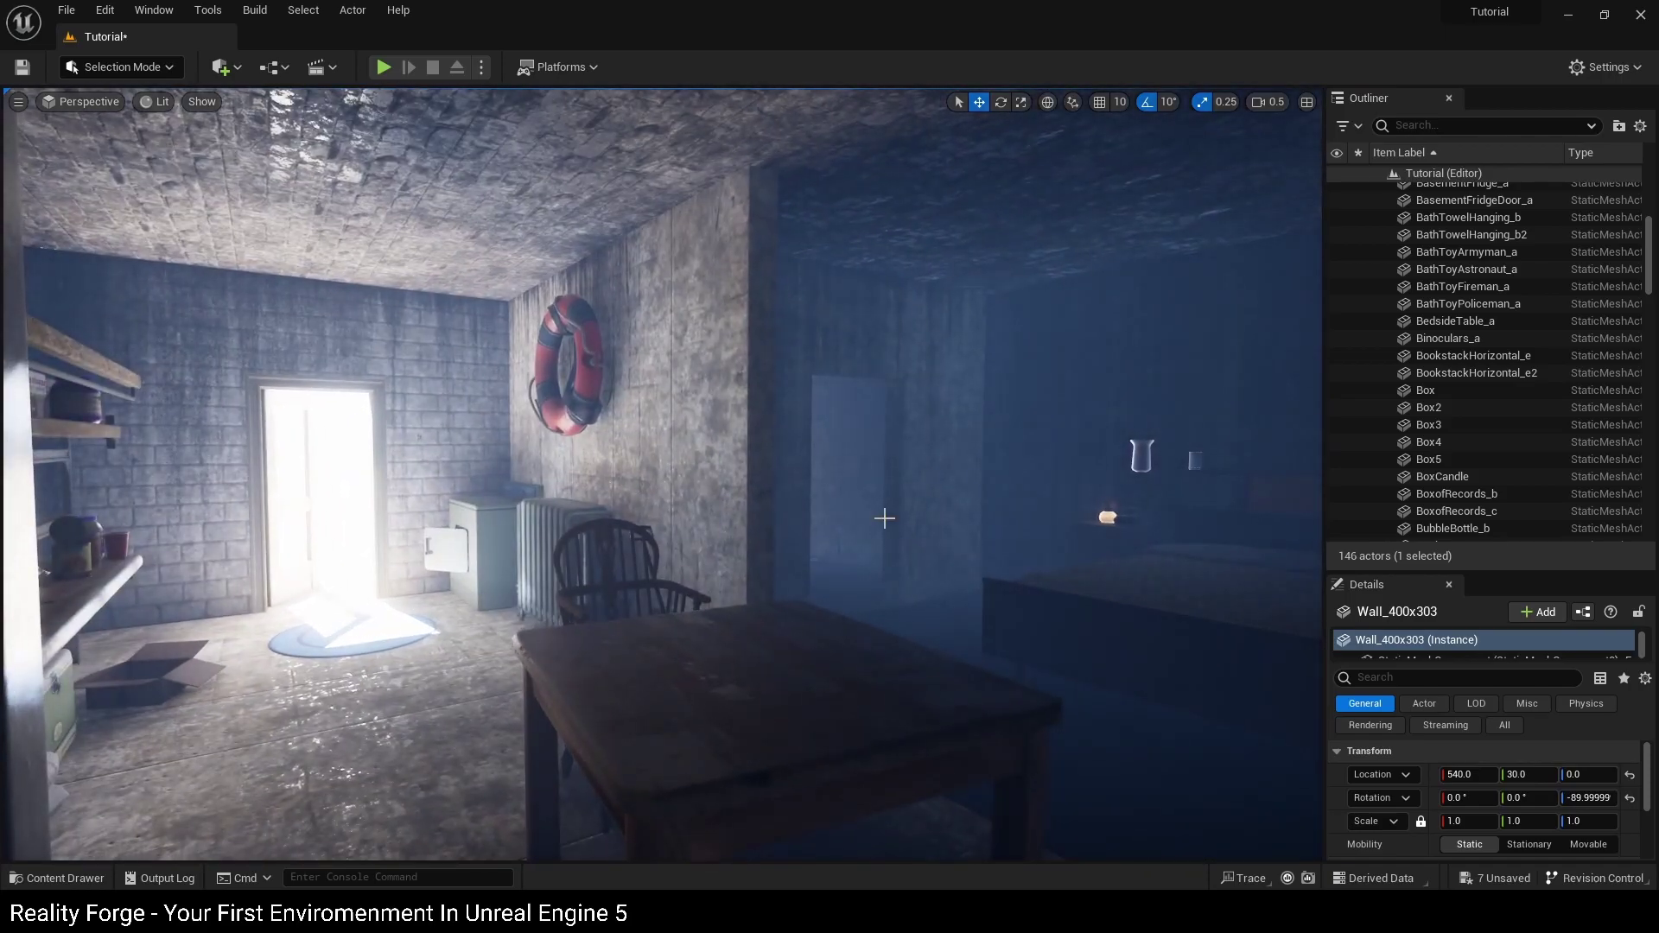